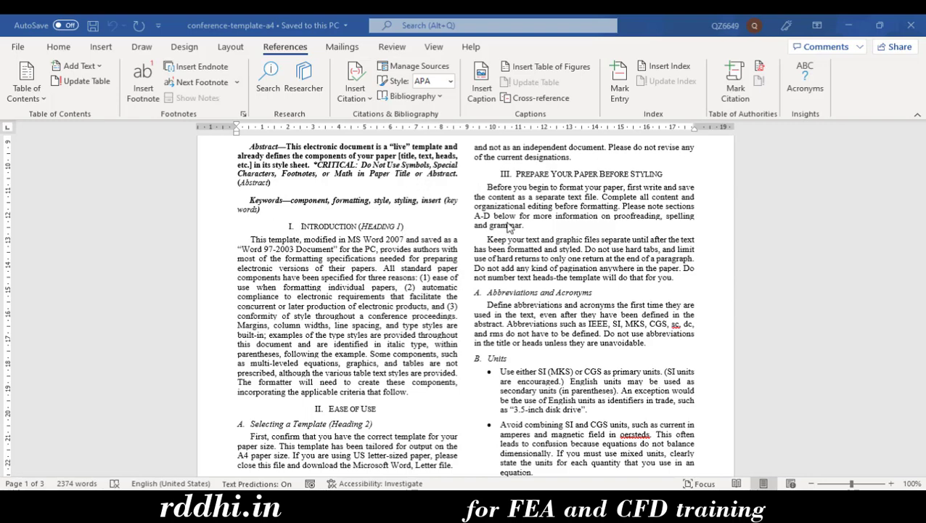
Delete the (1), (2) and (3) markers before ease of use, automatic and conformity in the Introduction
scroll(584, 301, "up", 5)
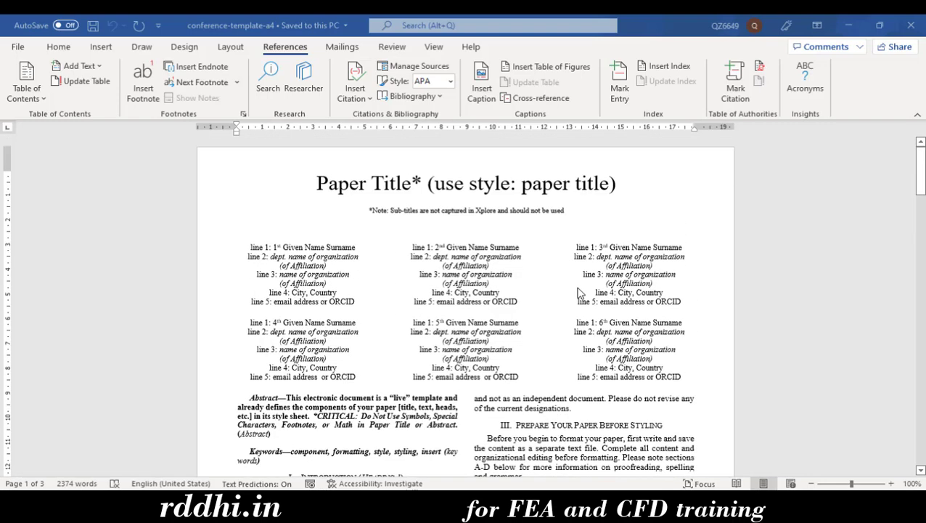
scroll(534, 267, "down", 5)
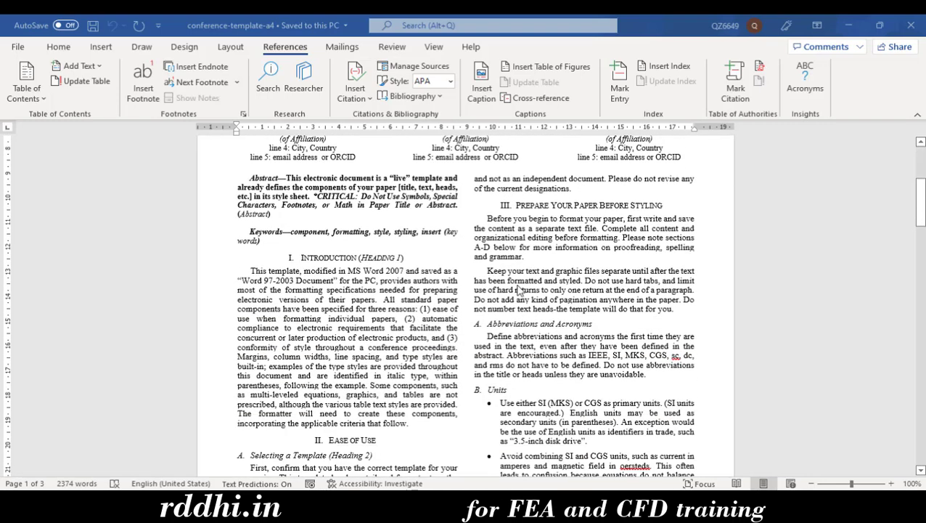
left_click(430, 308)
key("BackSpace")
key("BackSpace")
key("BackSpace")
key("BackSpace")
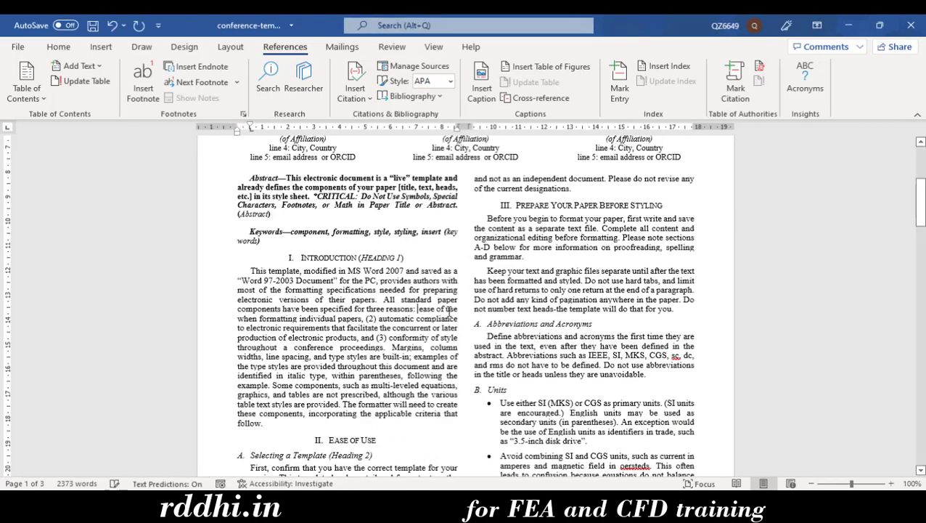
left_click(376, 320)
key("BackSpace")
key("BackSpace")
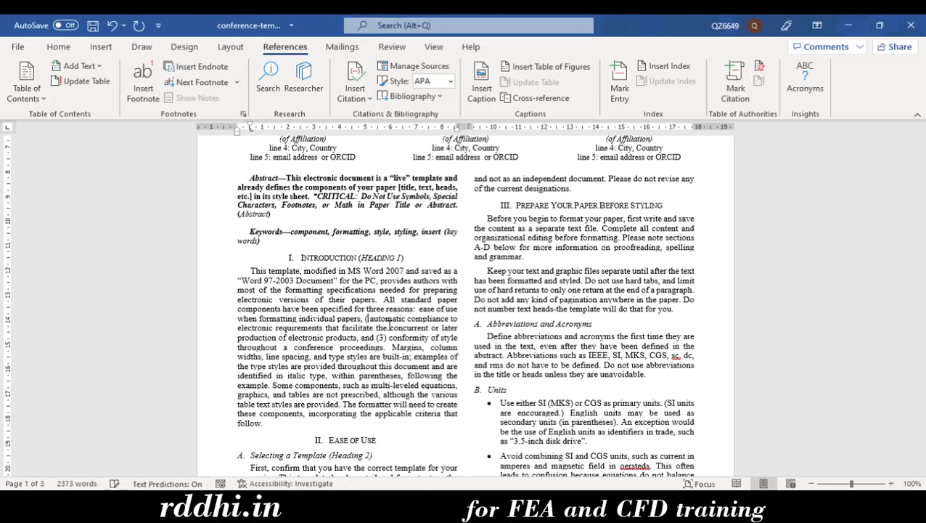
key("BackSpace")
left_click(387, 338)
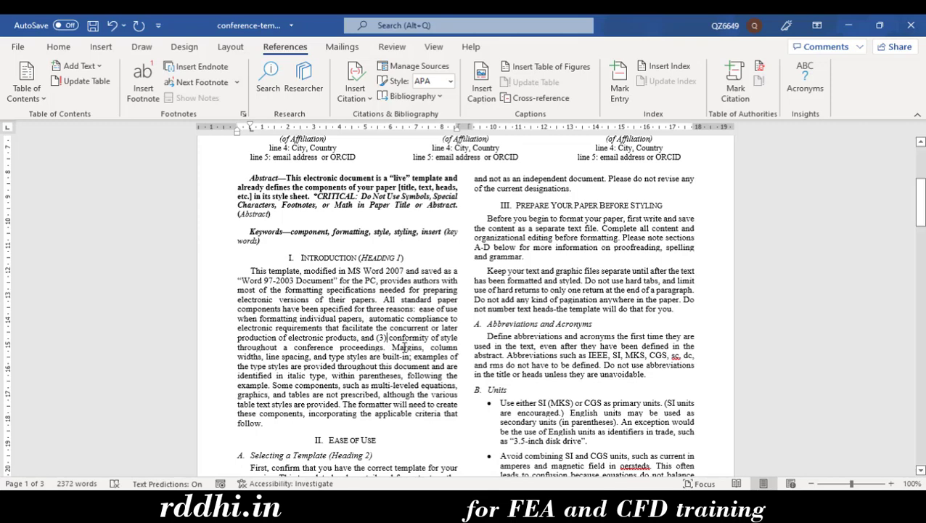
key("BackSpace")
key("BackSpace")
key("BackSpace")
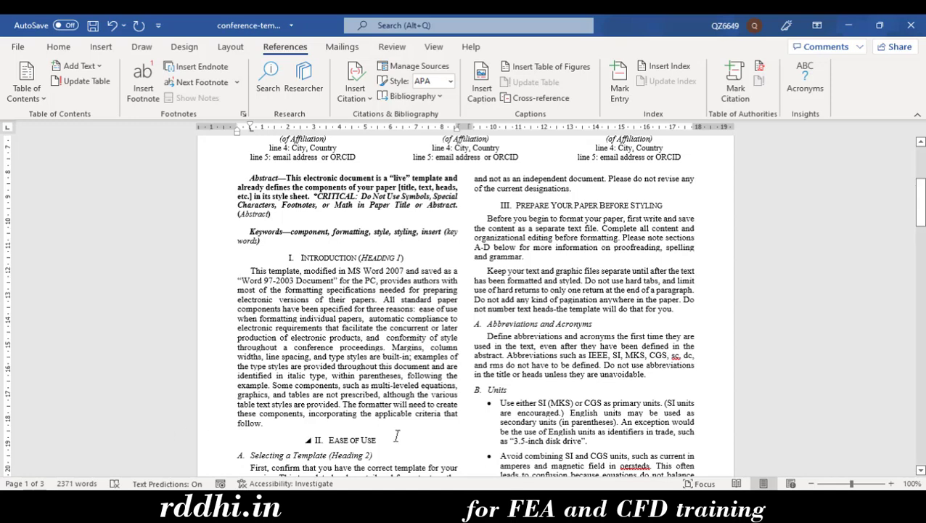
mouse_move(542, 504)
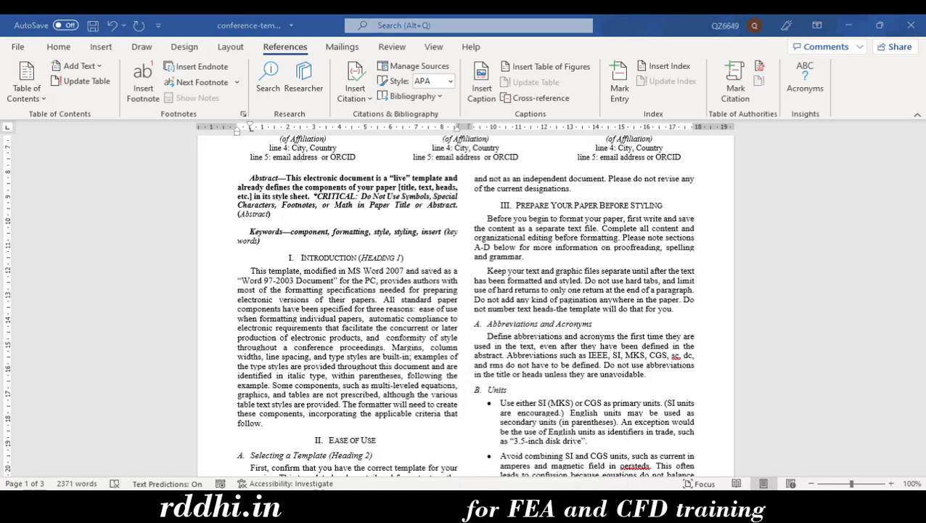
Bring Chrome in front of Word, maximize it, and go to Google
left_click_drag(925, 42, 473, 31)
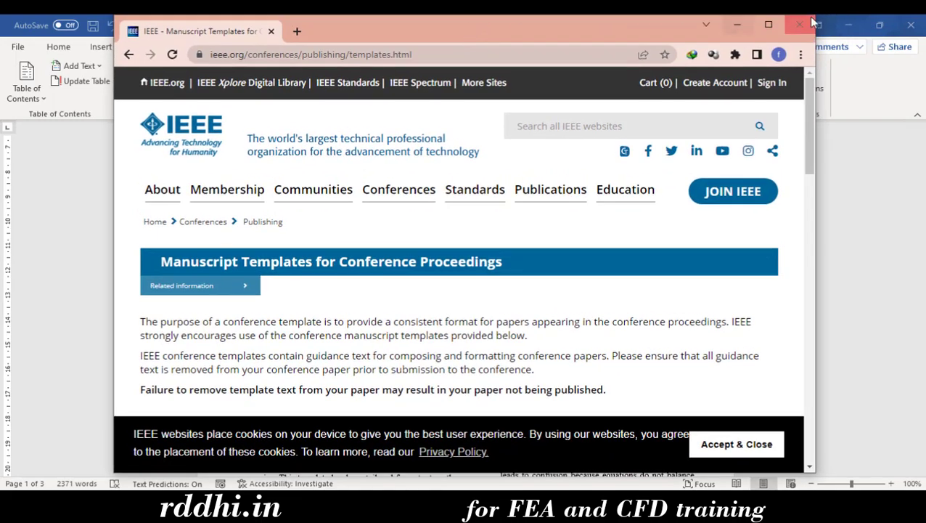
left_click(771, 25)
left_click(267, 51)
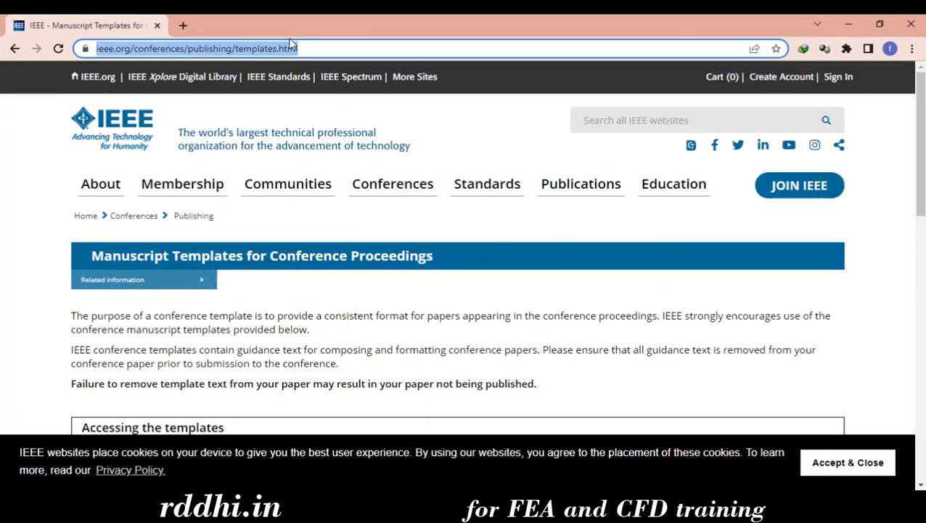
type("goo0g")
key("Return")
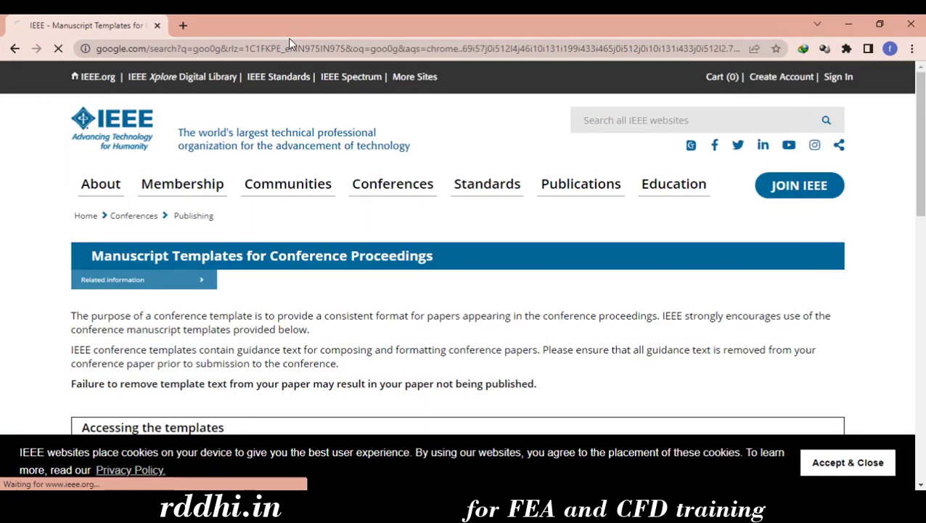
Search Google for 'mendeley', then refine the query to 'mendeley desktop'
left_click_drag(182, 88, 41, 78)
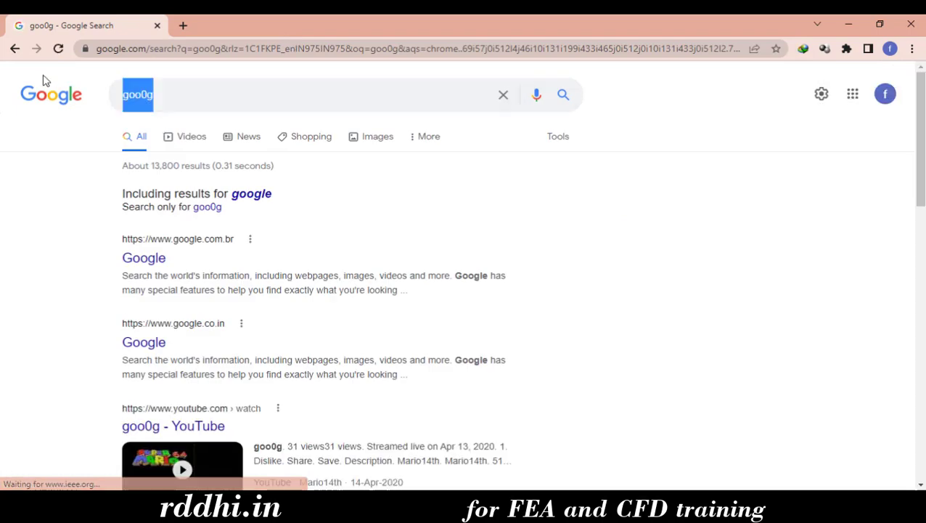
type("mende")
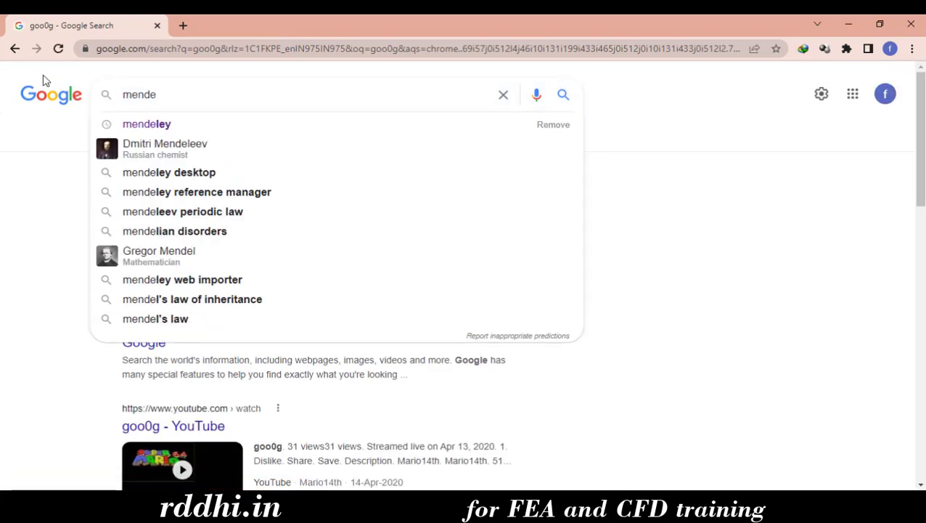
key("Down")
key("Return")
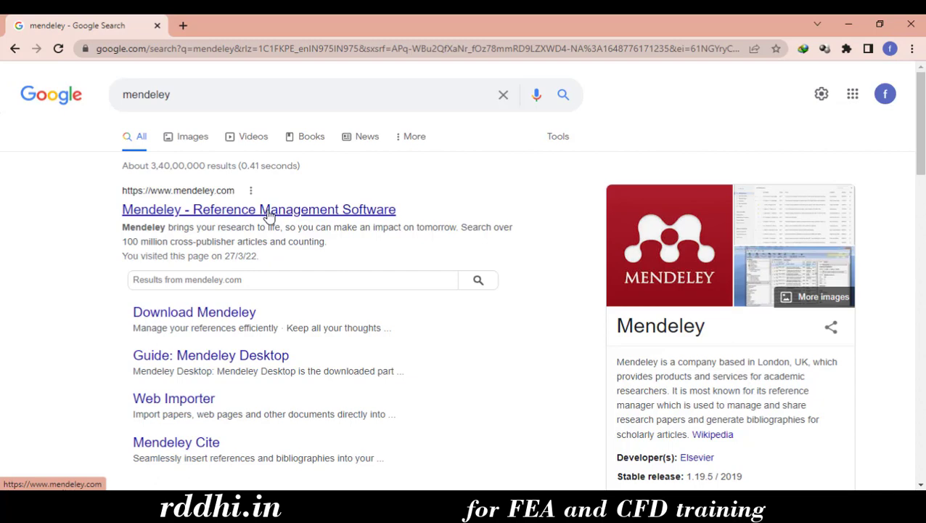
left_click(213, 106)
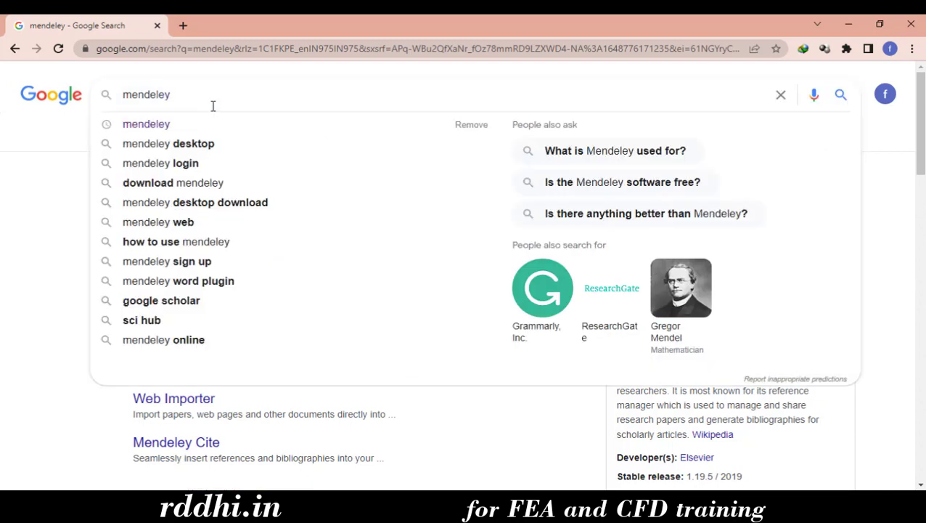
type("desk")
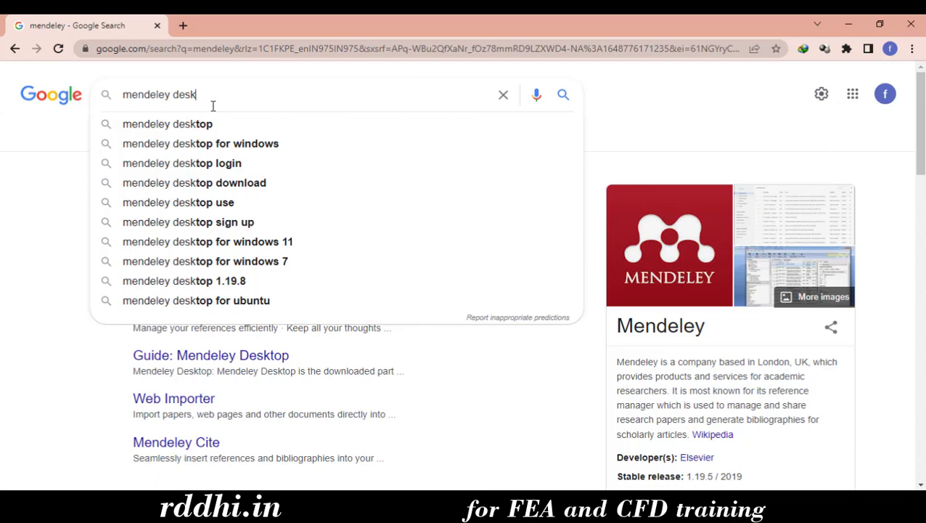
type("top")
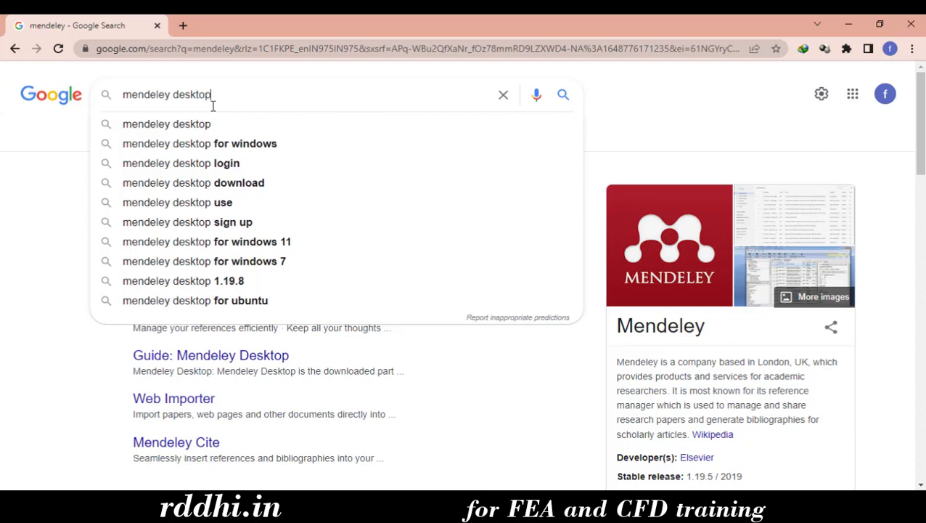
key("Return")
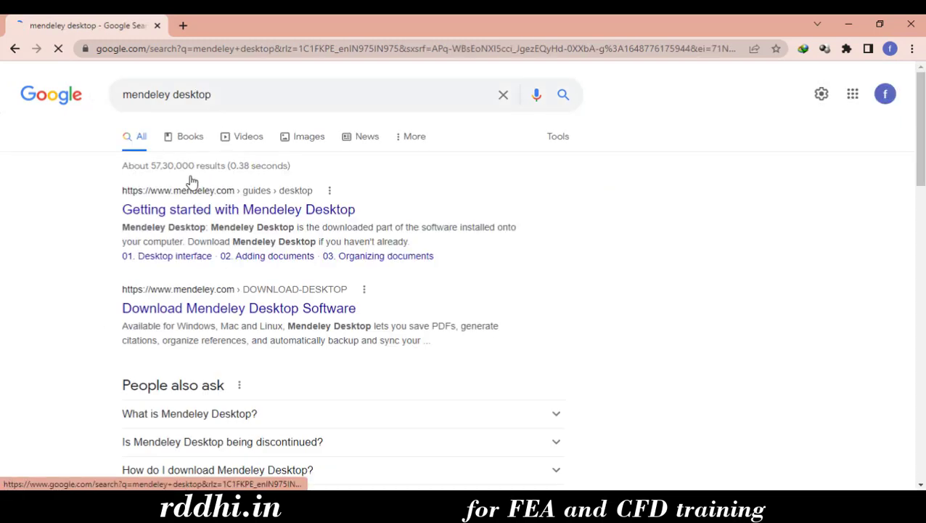
Download the Mendeley Desktop installer from mendeley.com, accepting cookies, and run the downloaded .exe
left_click(260, 308)
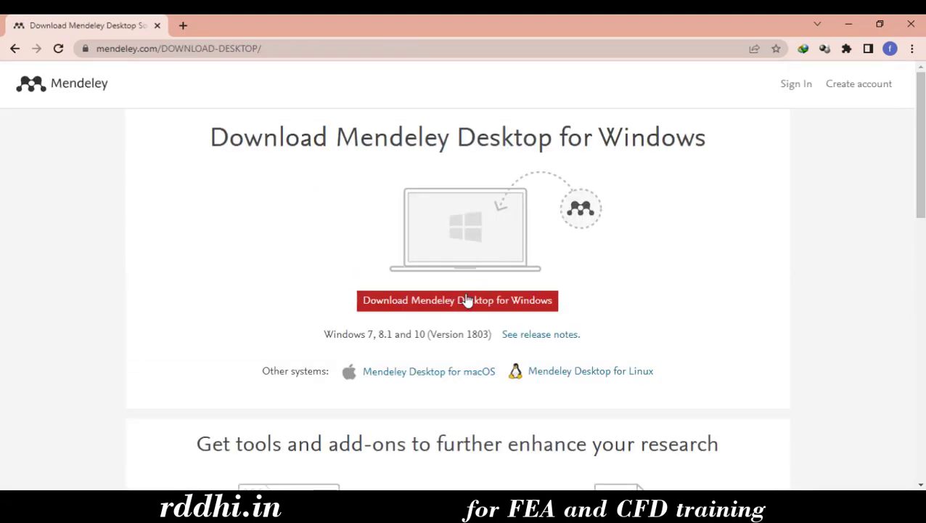
left_click(467, 300)
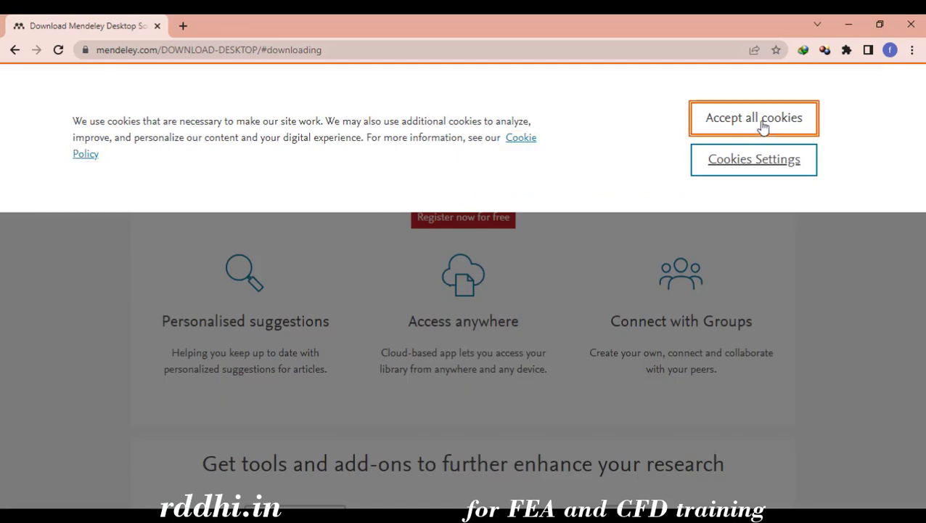
left_click(758, 125)
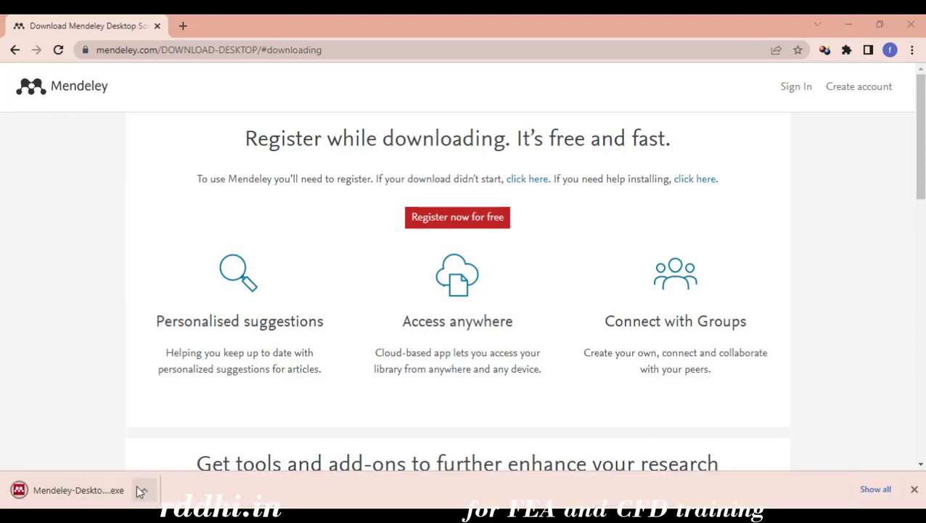
left_click(97, 490)
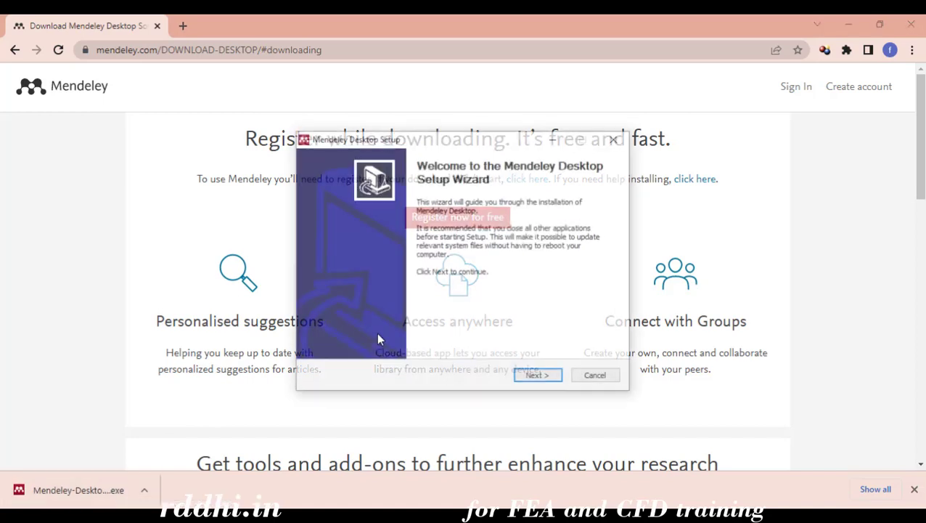
Install Mendeley Desktop, accepting the licence, default install location and default Start Menu folder
left_click(556, 379)
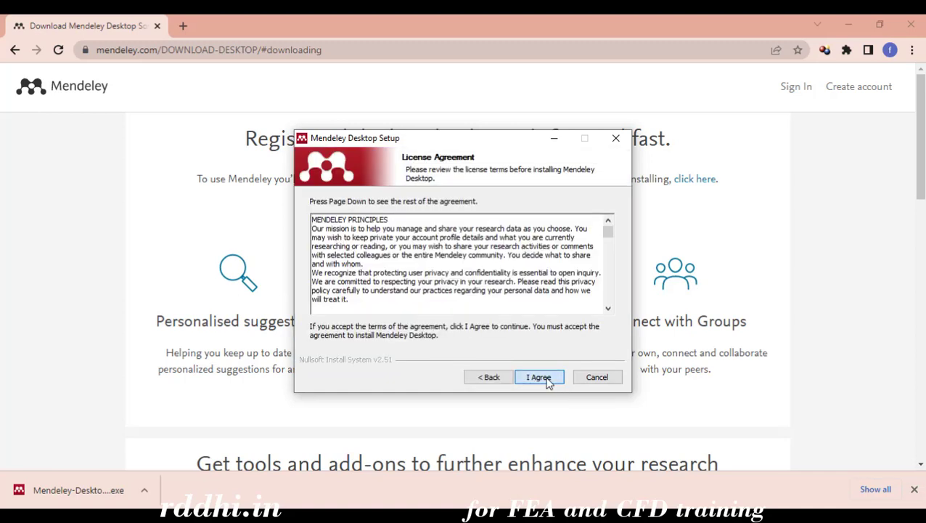
left_click(541, 379)
left_click(545, 379)
left_click(545, 378)
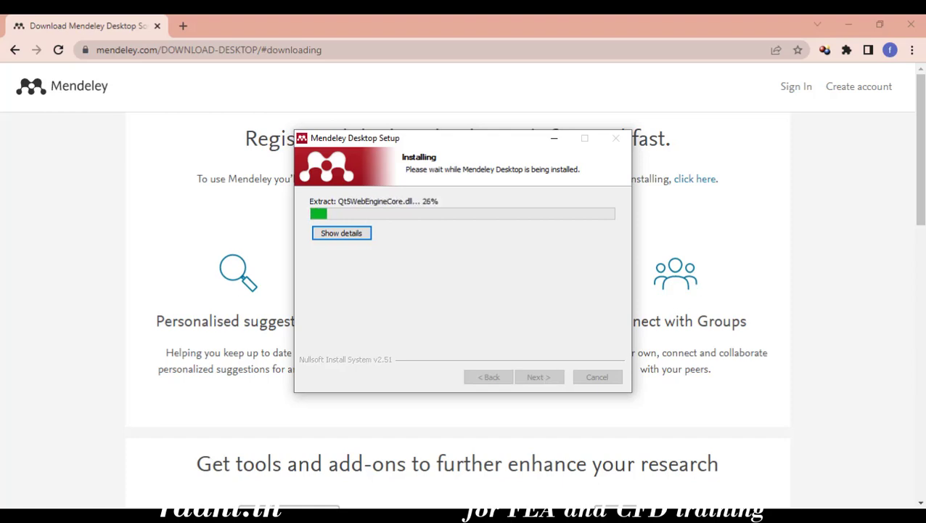
left_click(540, 377)
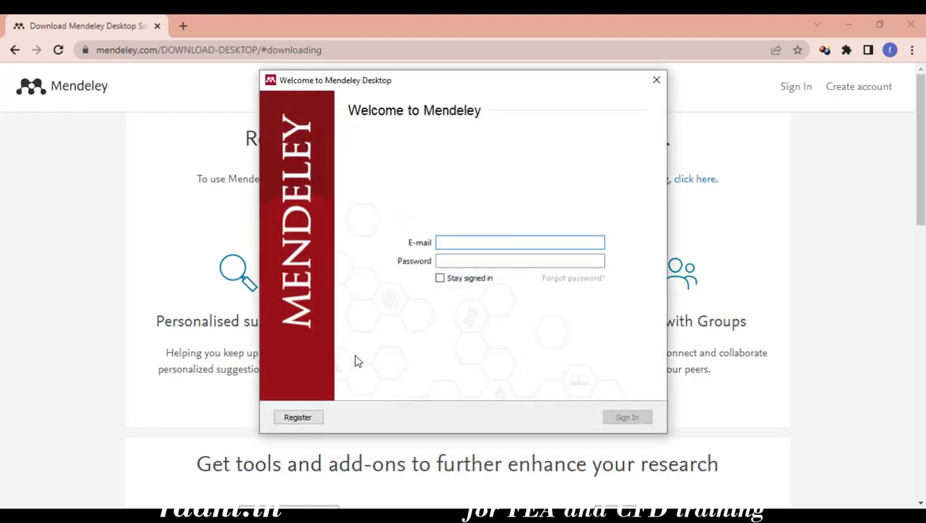
Move the welcome window aside, tick Stay signed in, and sign in to the Mendeley account
left_click_drag(616, 89, 503, 101)
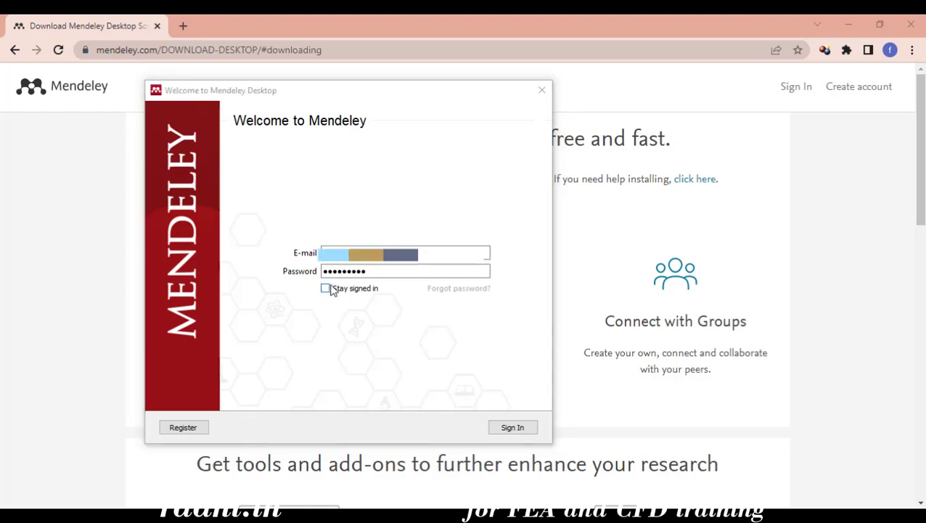
left_click(331, 289)
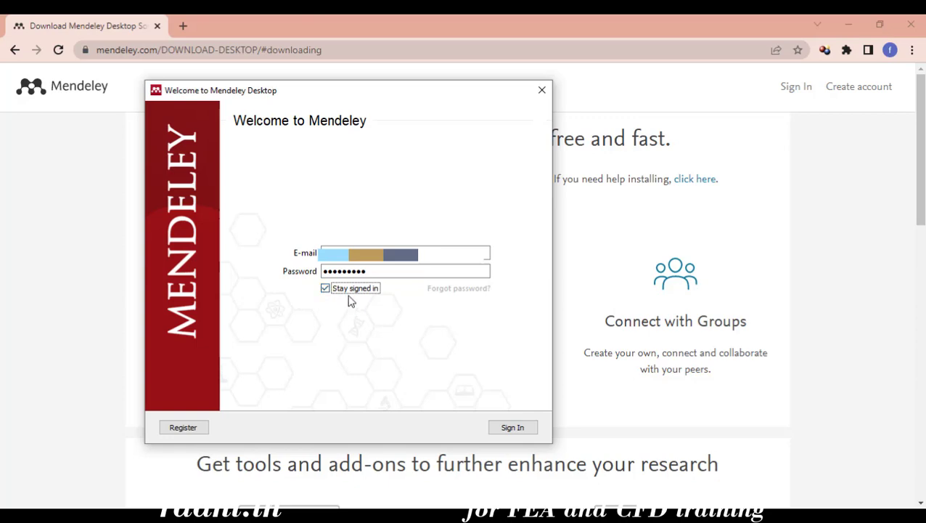
left_click(512, 428)
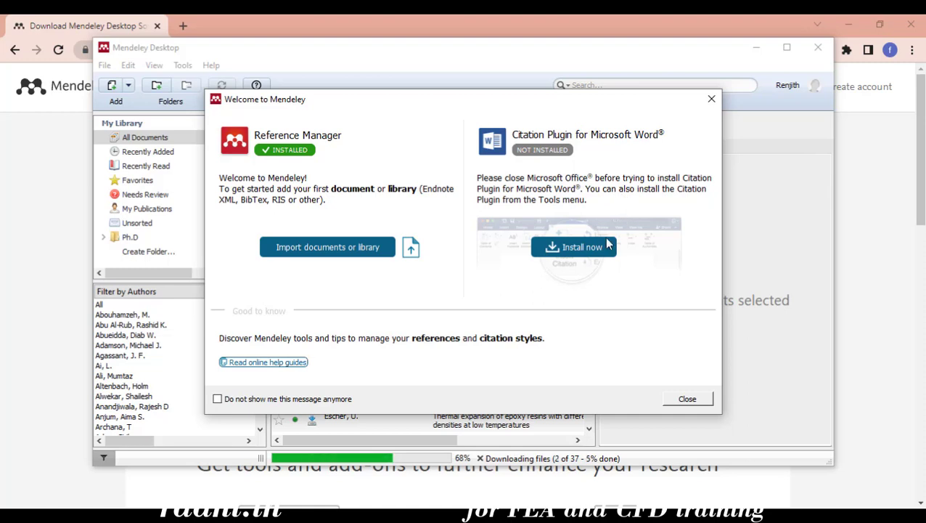
Start installing the Citation Plugin for Microsoft Word, agreeing to continue while Word is running
left_click(583, 247)
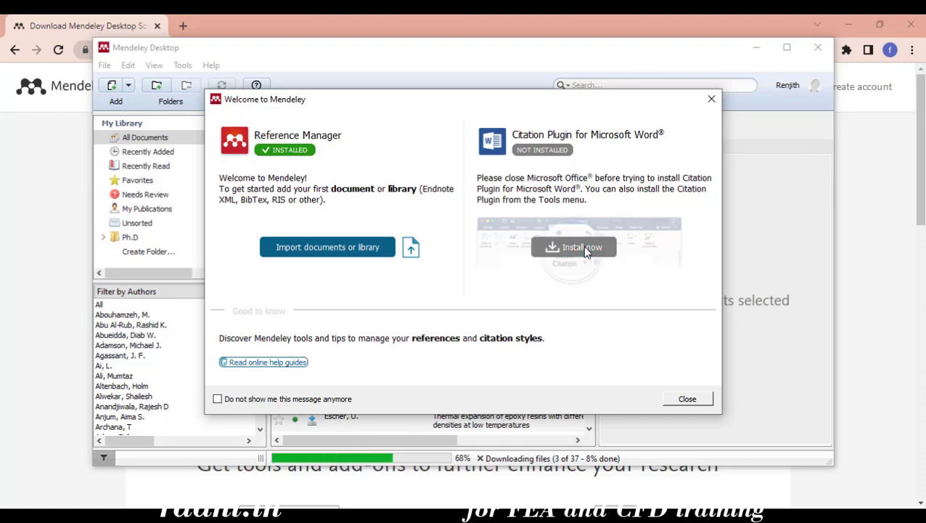
left_click(524, 287)
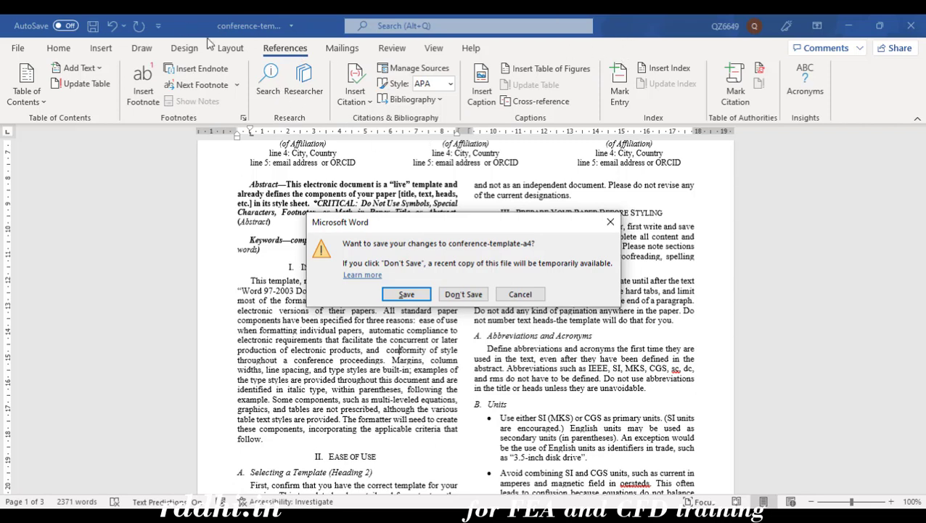
left_click(65, 48)
Close Word without saving, let Mendeley force it closed, and search Windows for 'word'
left_click_drag(513, 229, 587, 267)
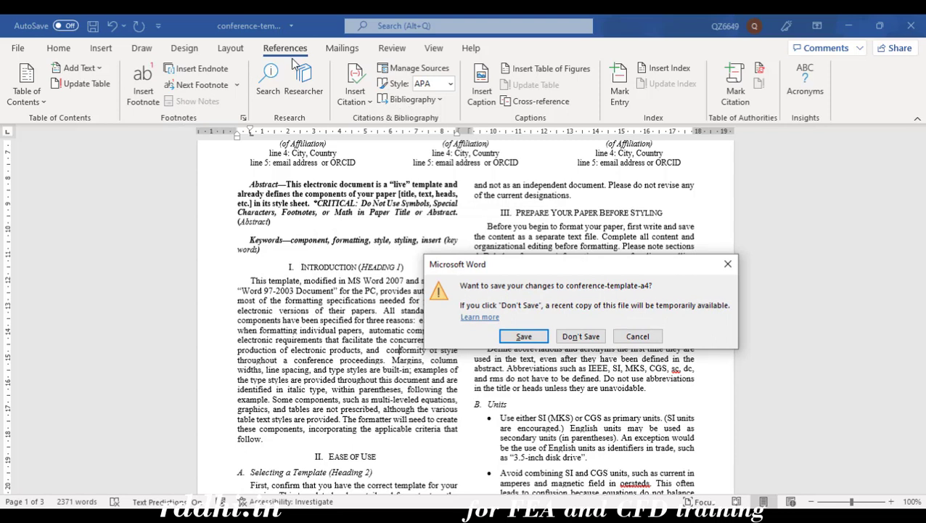
left_click(578, 337)
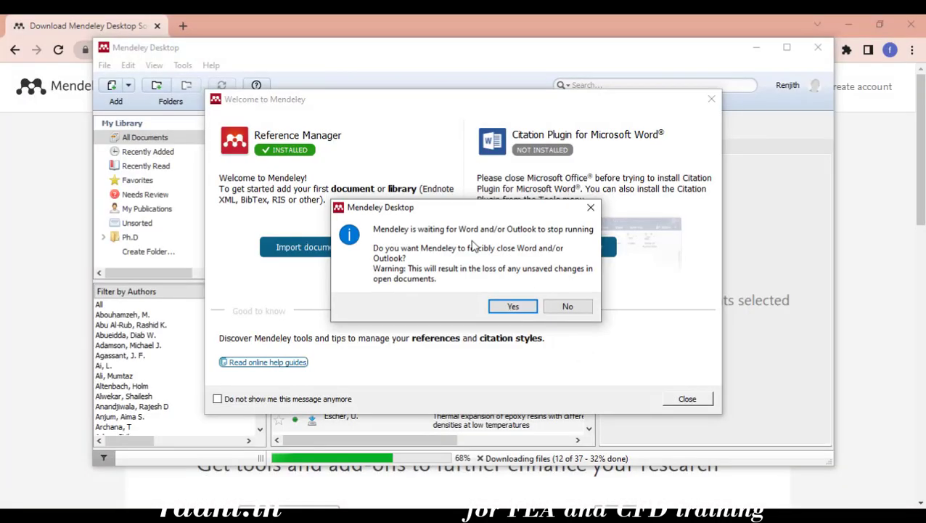
left_click(520, 310)
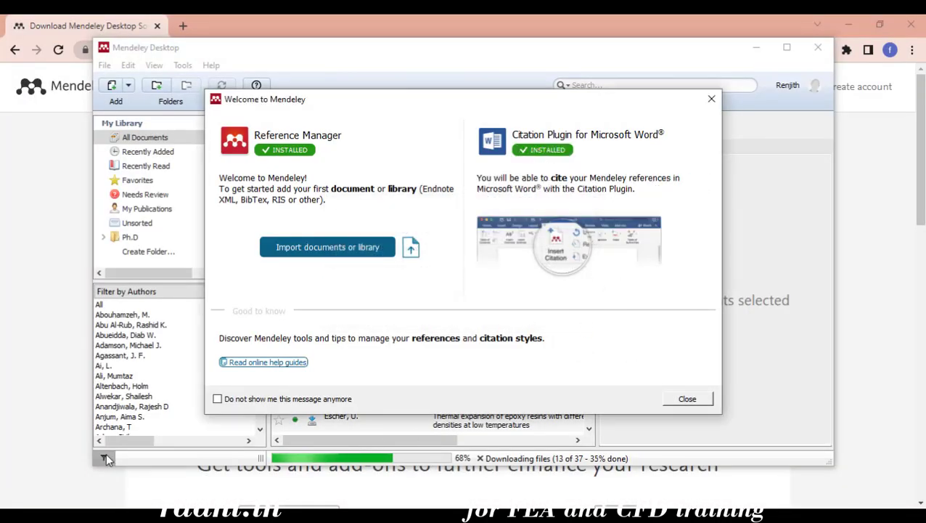
type("word")
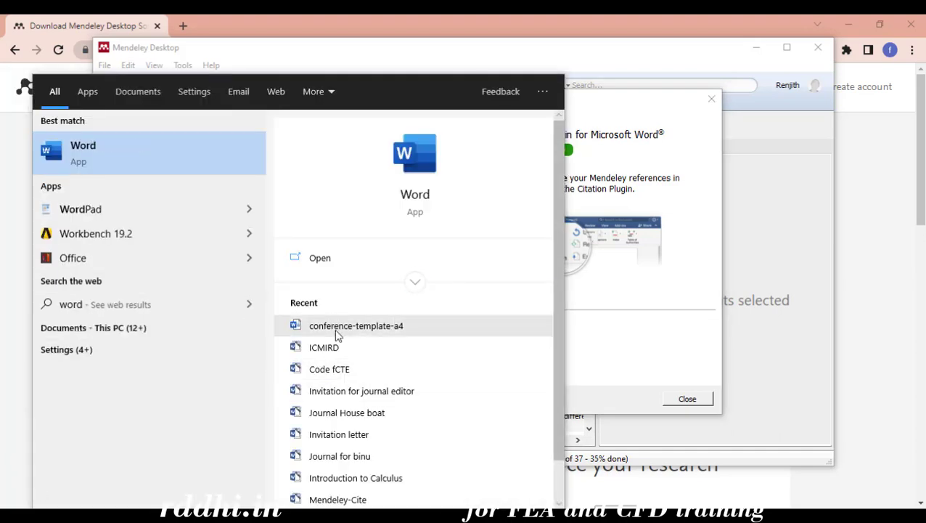
Reopen conference-template-a4, confirm Mendeley Cite-O-Matic under References, and minimize Word
left_click(334, 329)
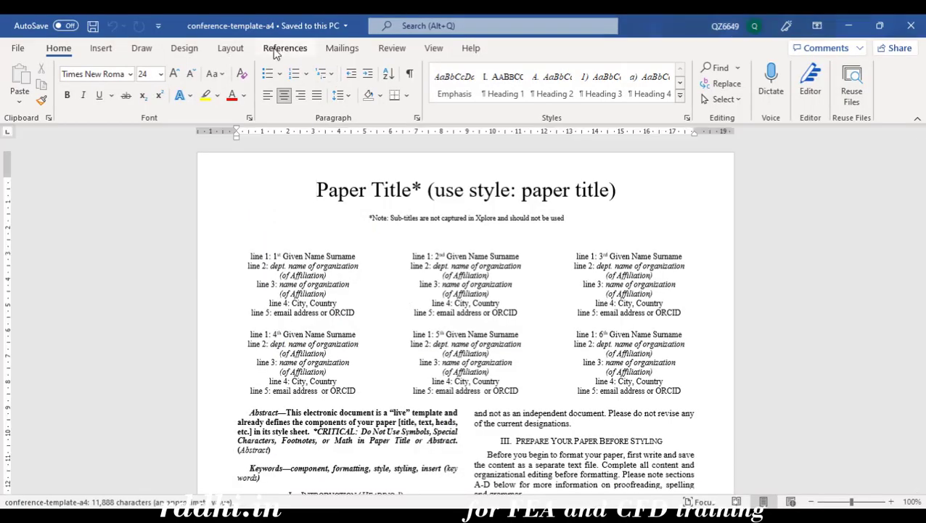
left_click(277, 51)
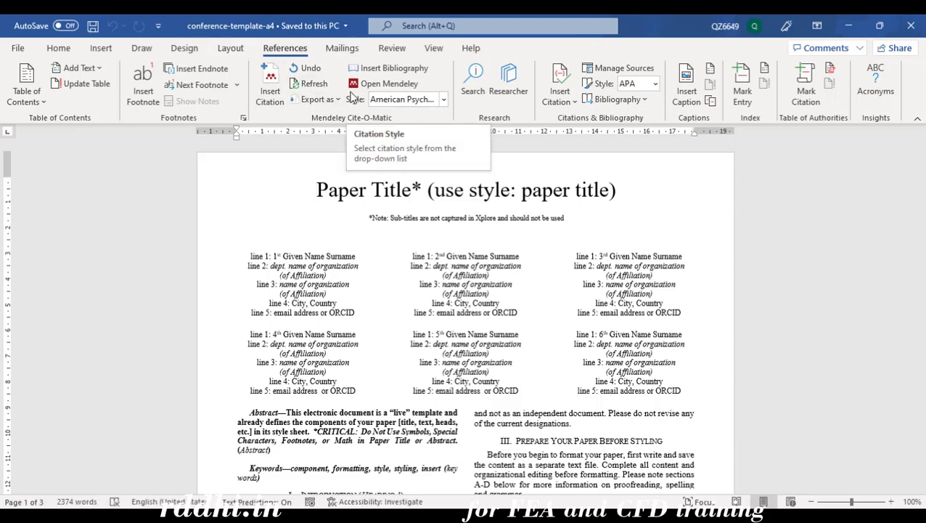
left_click(849, 27)
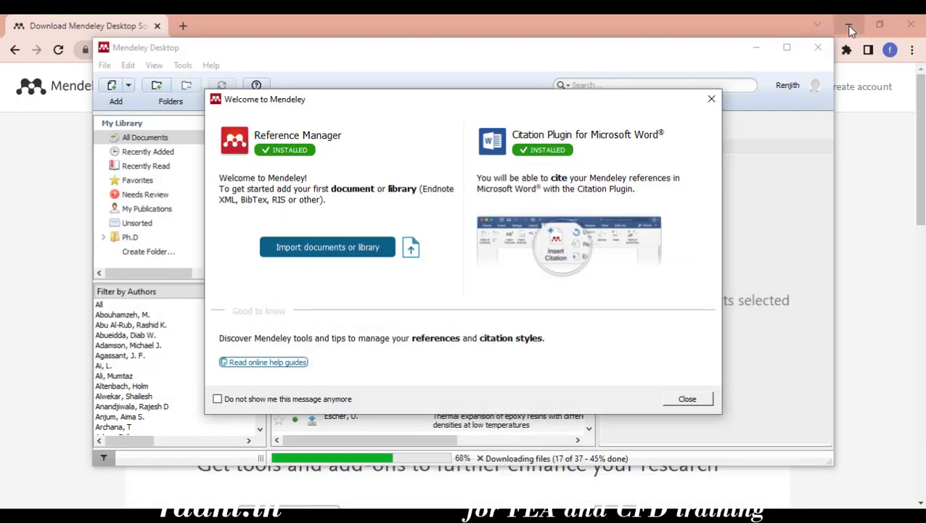
Close the Welcome dialog and step through the introductory tour to its end
left_click(690, 401)
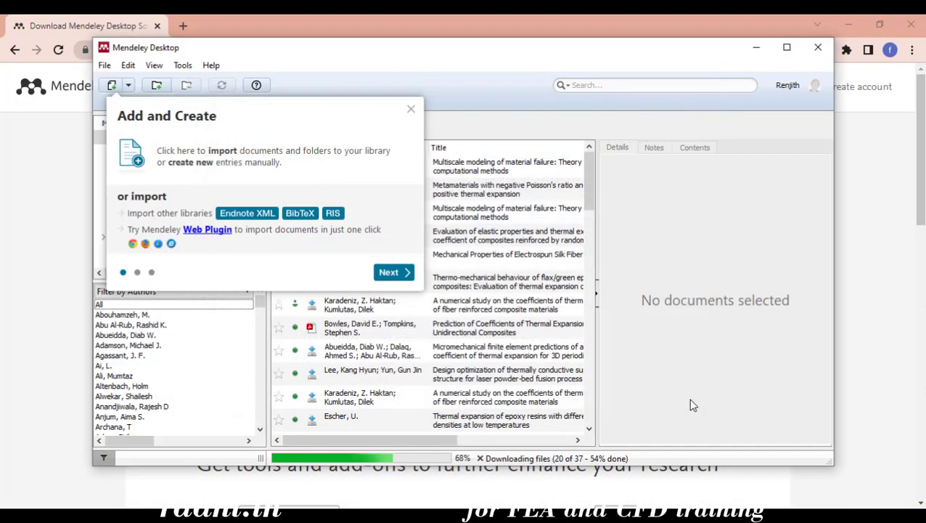
left_click(405, 272)
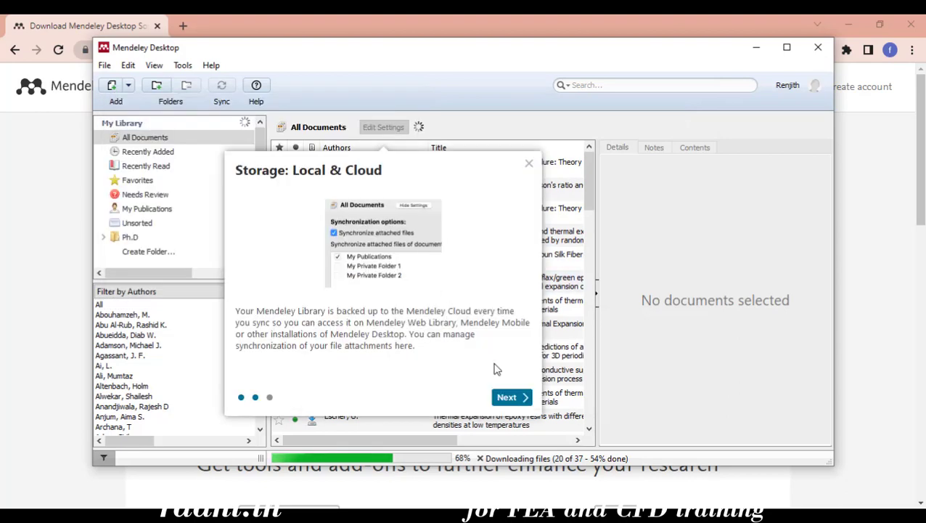
left_click(504, 397)
left_click(411, 110)
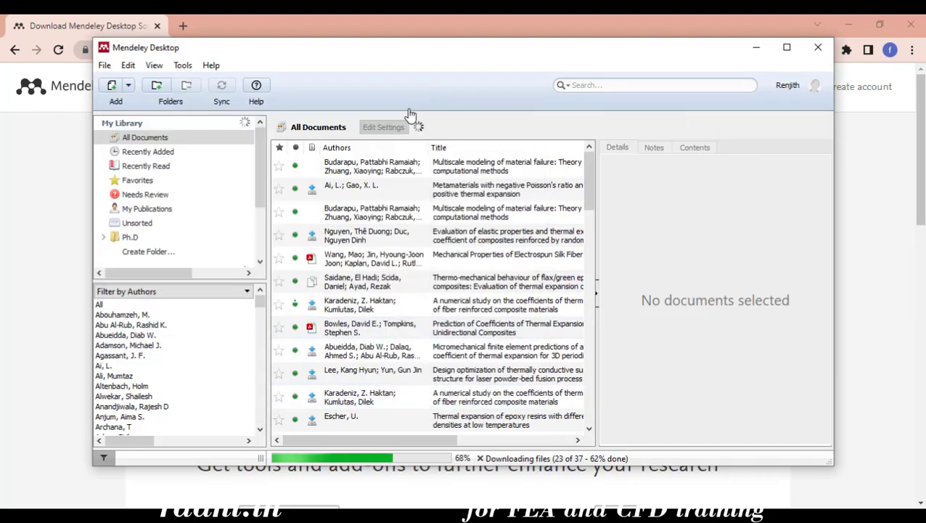
Expand the Ph.D folder to reveal Thermal Analysis, then select Ph.D to list its papers
scroll(432, 305, "down", 15)
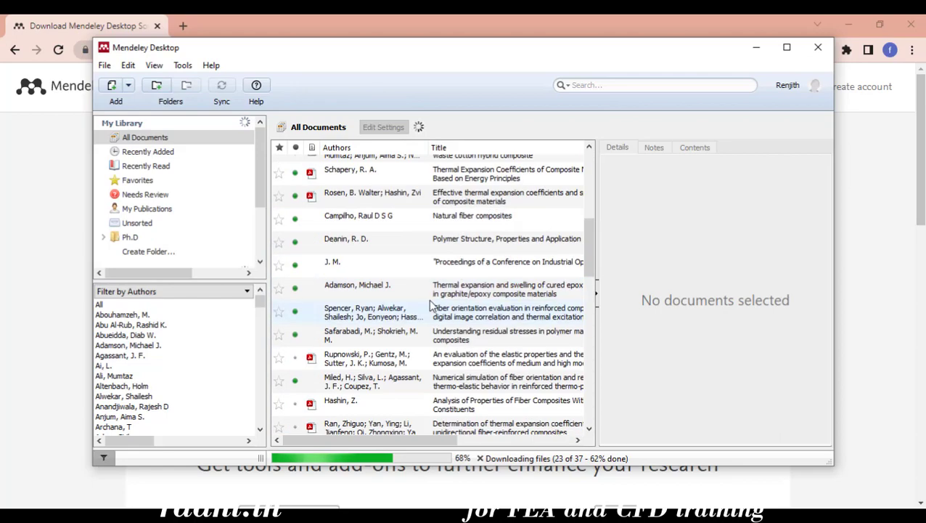
left_click(105, 238)
right_click(138, 239)
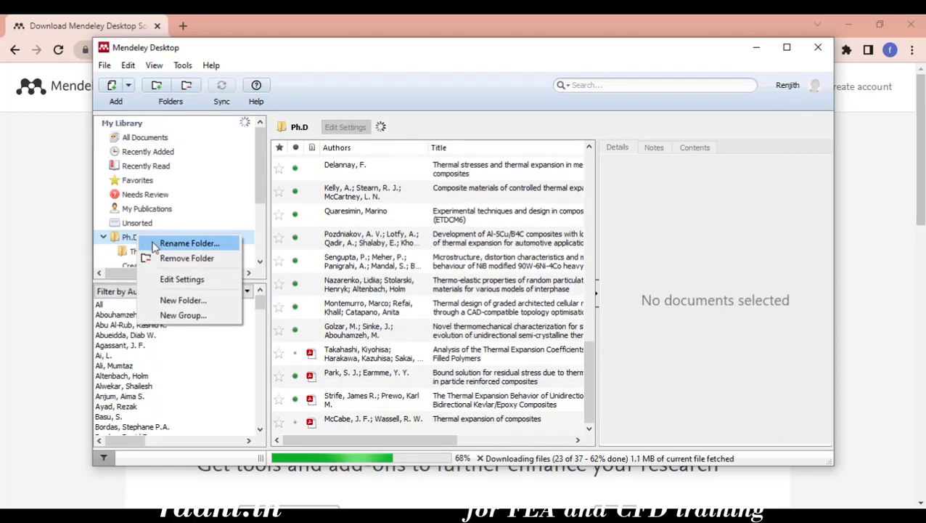
left_click(160, 242)
left_click(156, 252)
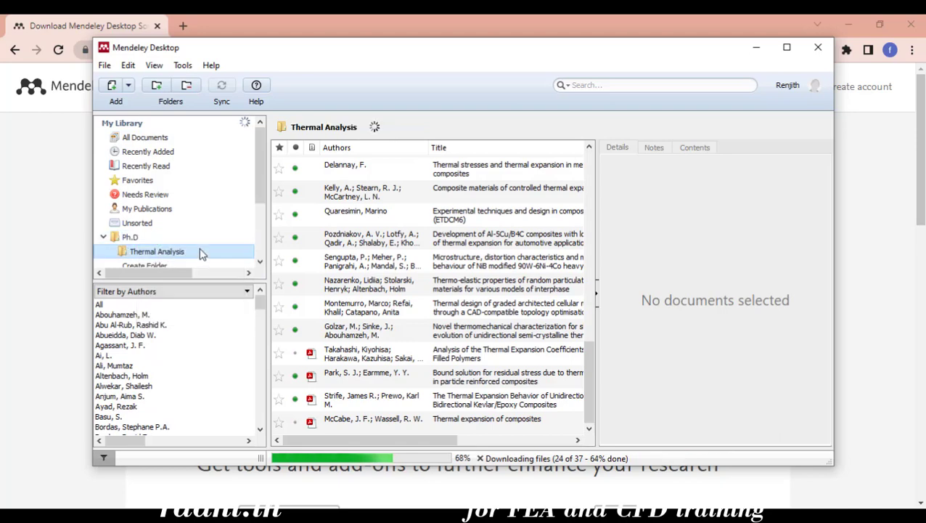
right_click(170, 238)
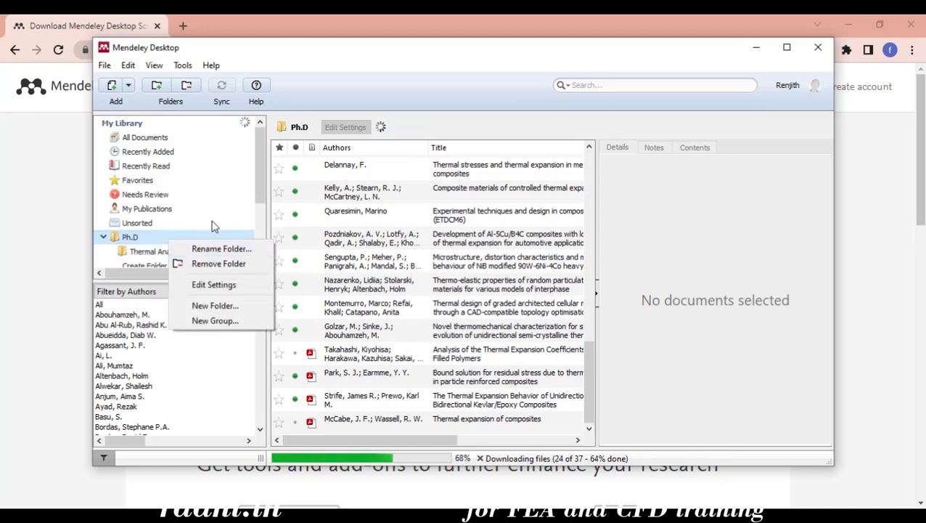
left_click(144, 238)
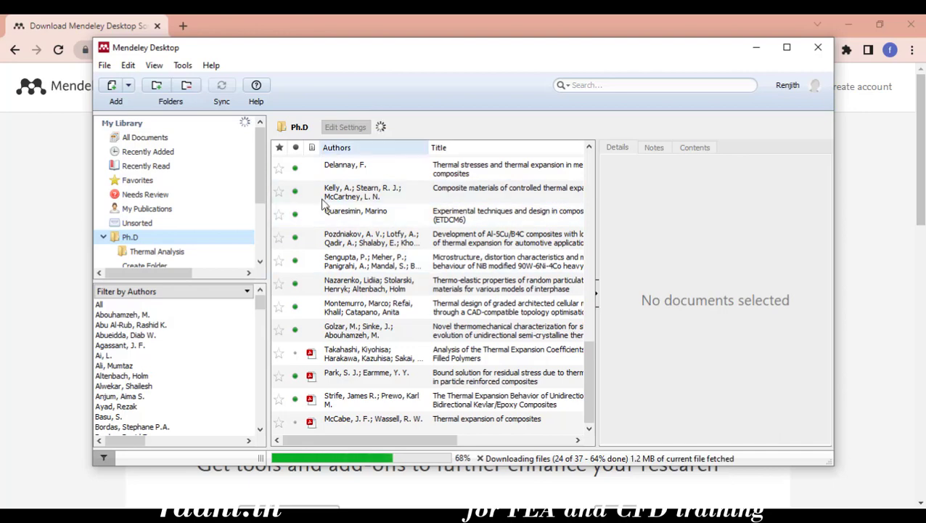
left_click_drag(437, 441, 426, 425)
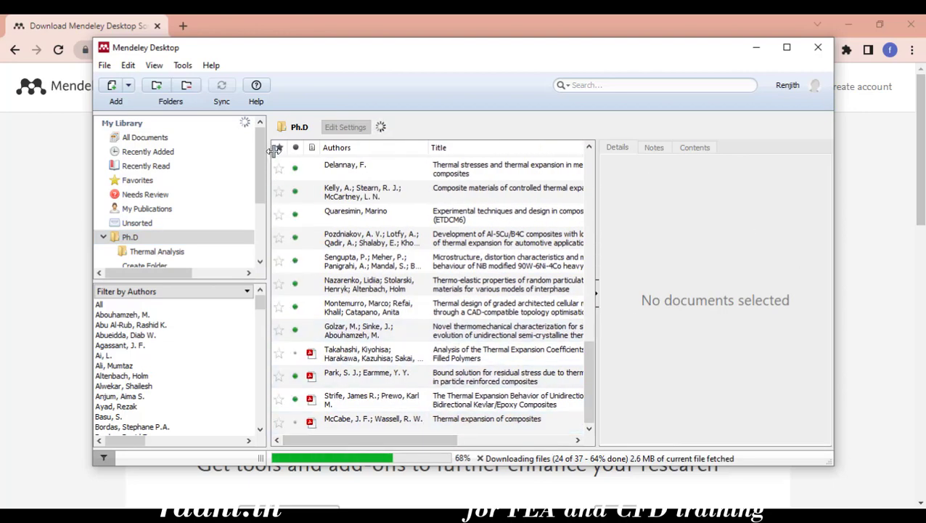
left_click(145, 238)
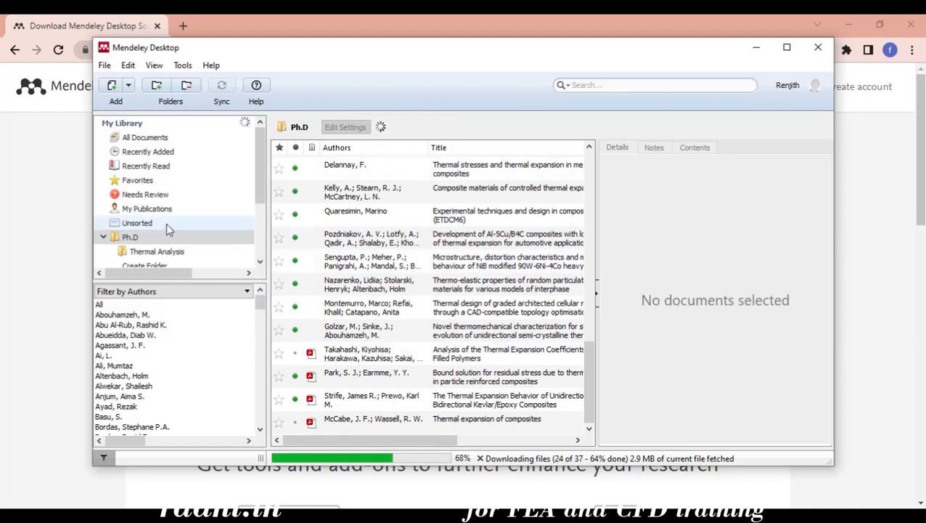
left_click(151, 236)
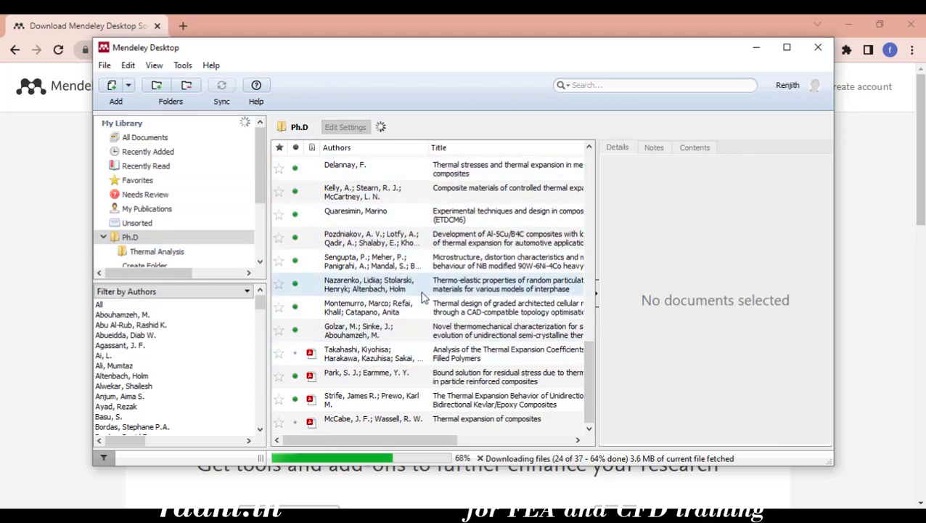
Add a new subfolder under Ph.D and type 'Teach' as its name
right_click(143, 240)
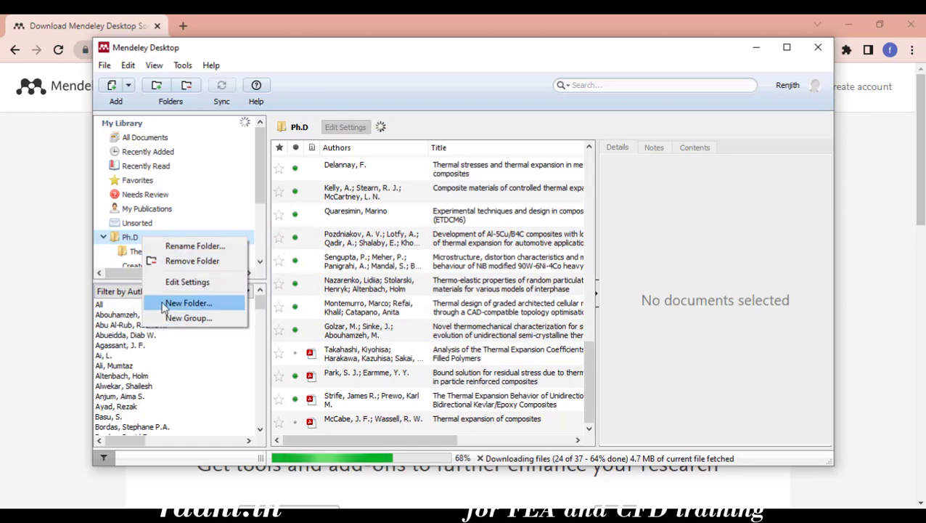
left_click(178, 302)
type("T")
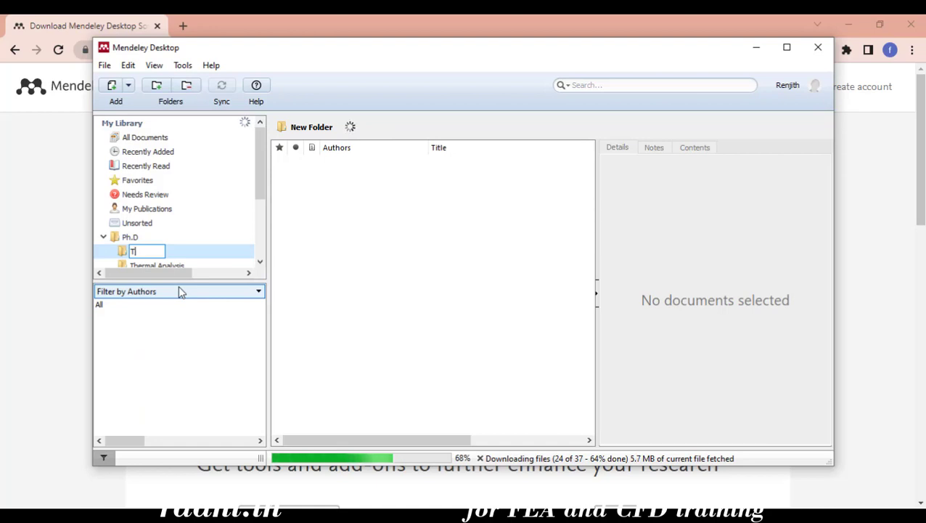
type("each")
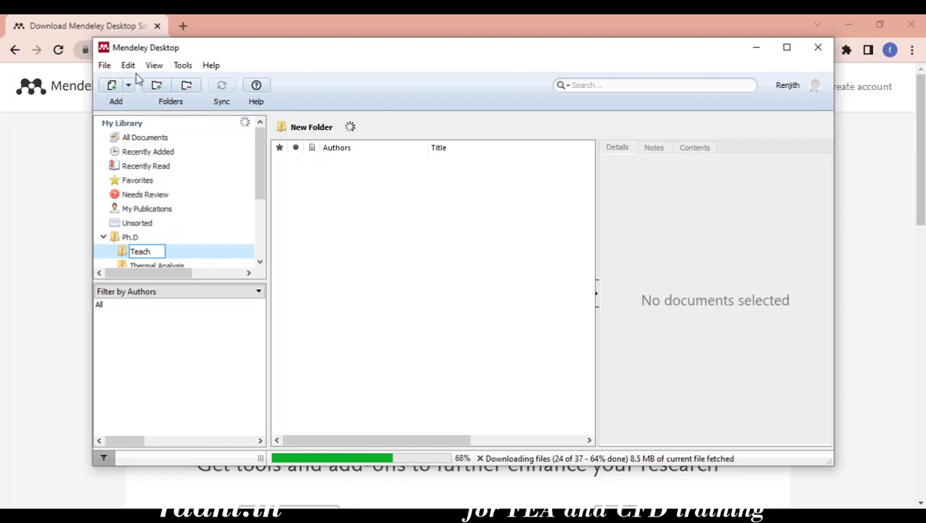
Commit the Teach folder name, then look through the Tools and View menus and close them
left_click(182, 65)
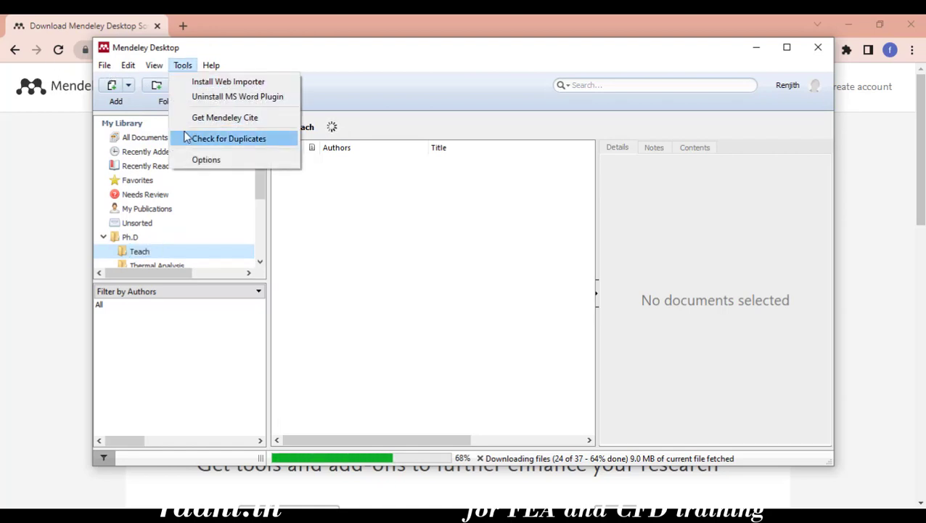
left_click(368, 66)
left_click(155, 66)
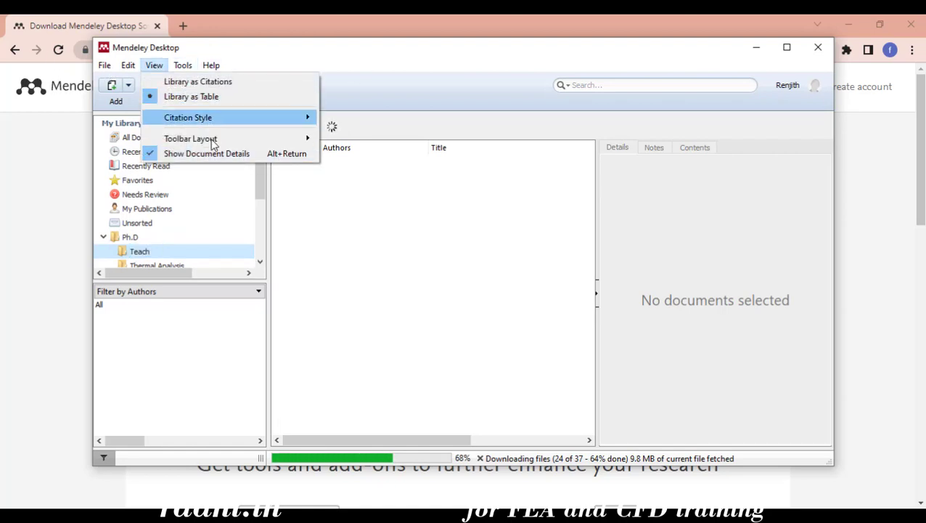
left_click(418, 52)
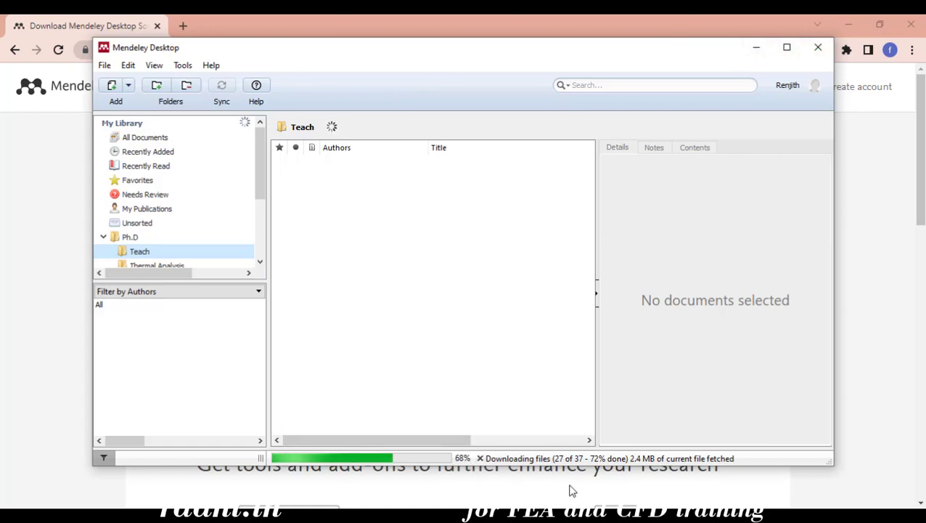
Switch to the browser and search Google for Elsevier
left_click(756, 52)
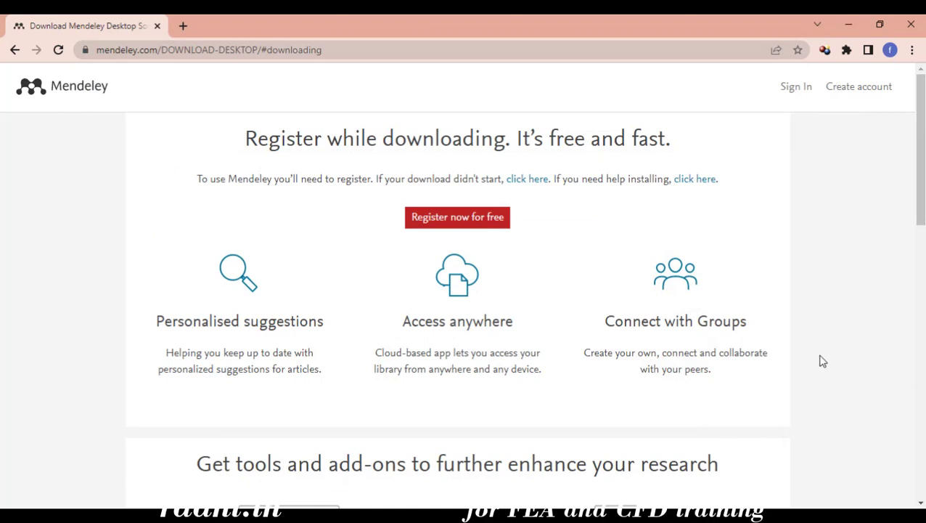
left_click(190, 50)
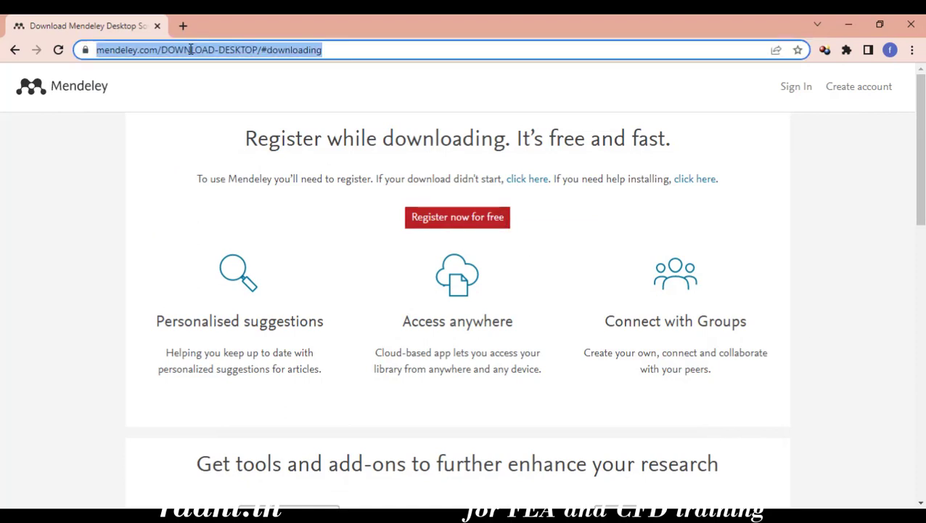
type("els")
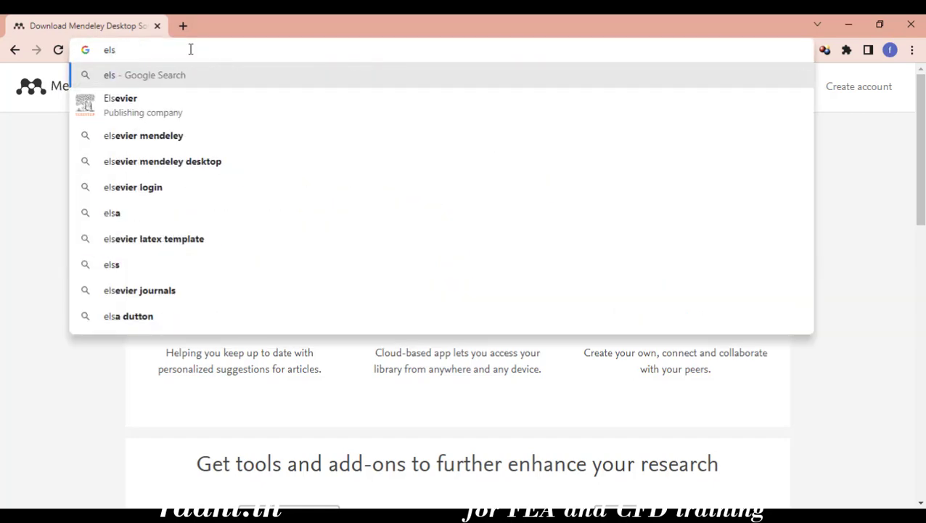
left_click(209, 113)
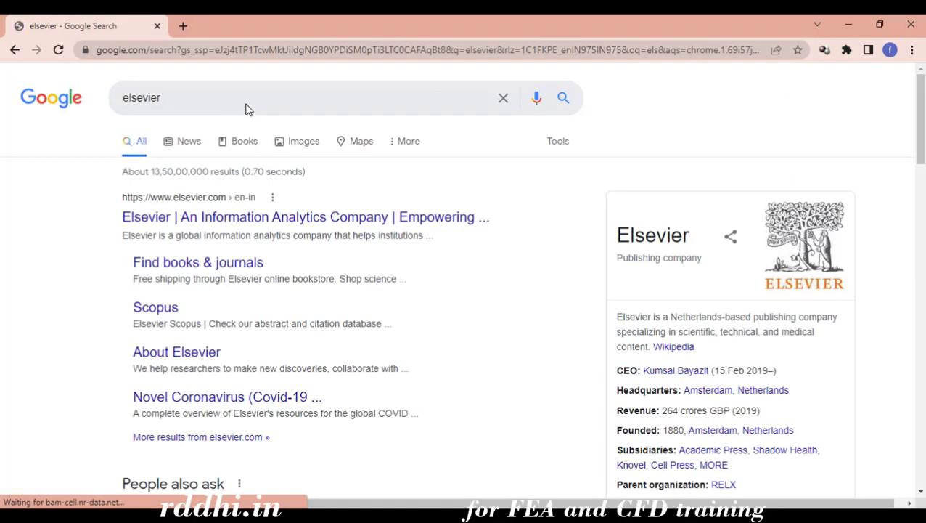
Search Google for 'composite materials', then refine it to 'composite materials google scholar'
double_click(188, 98)
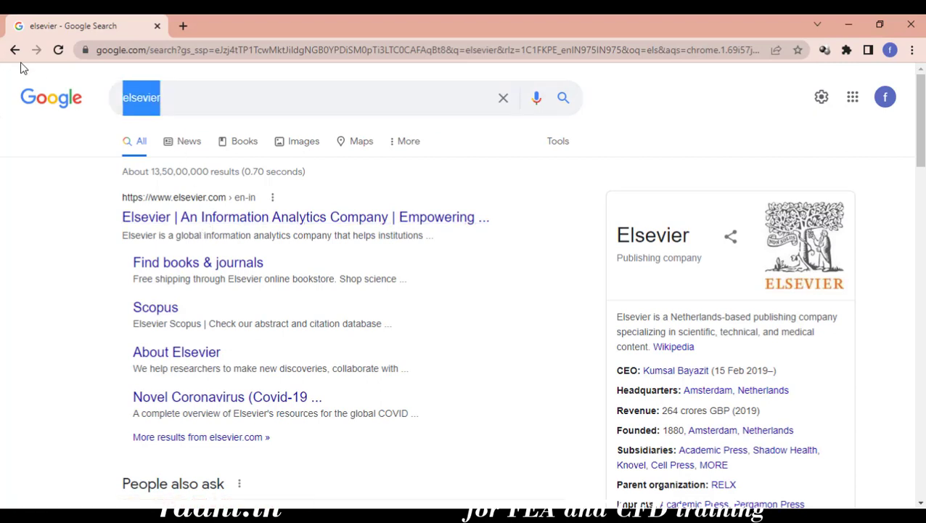
type("compos")
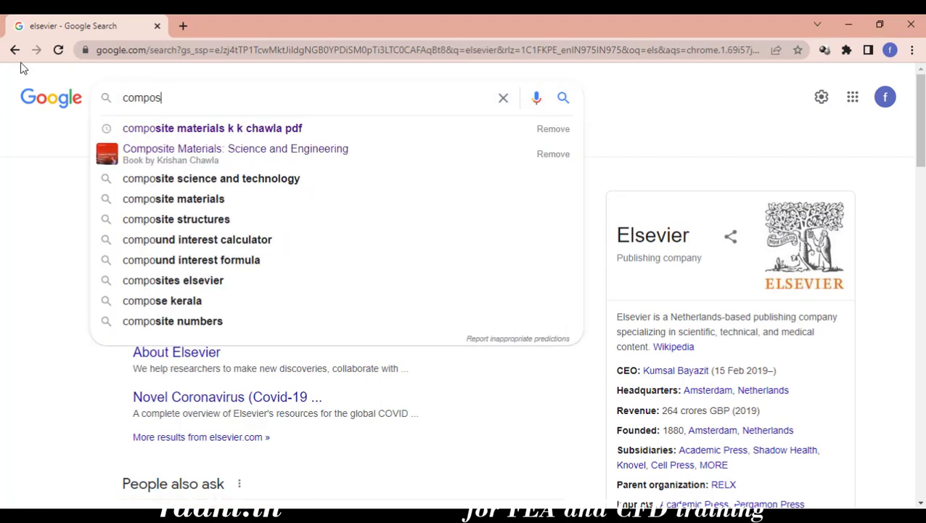
type("ite mater")
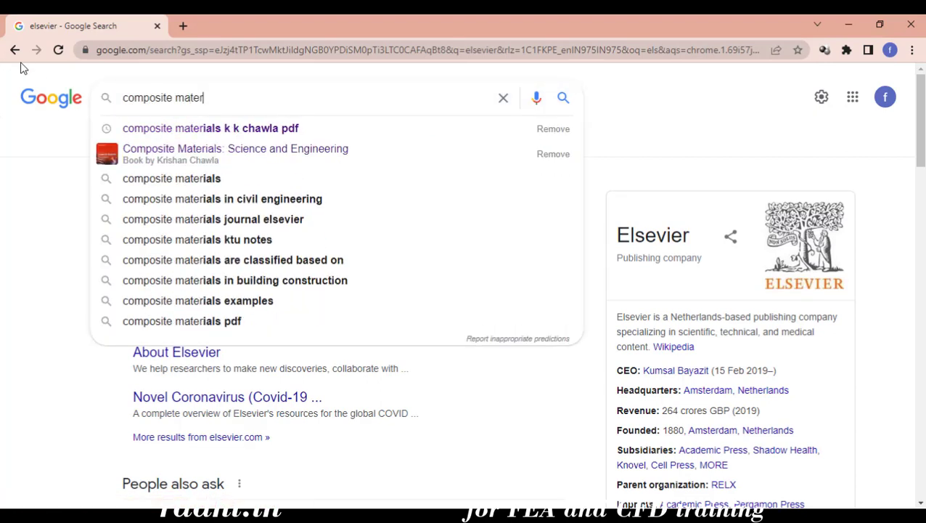
type("ials")
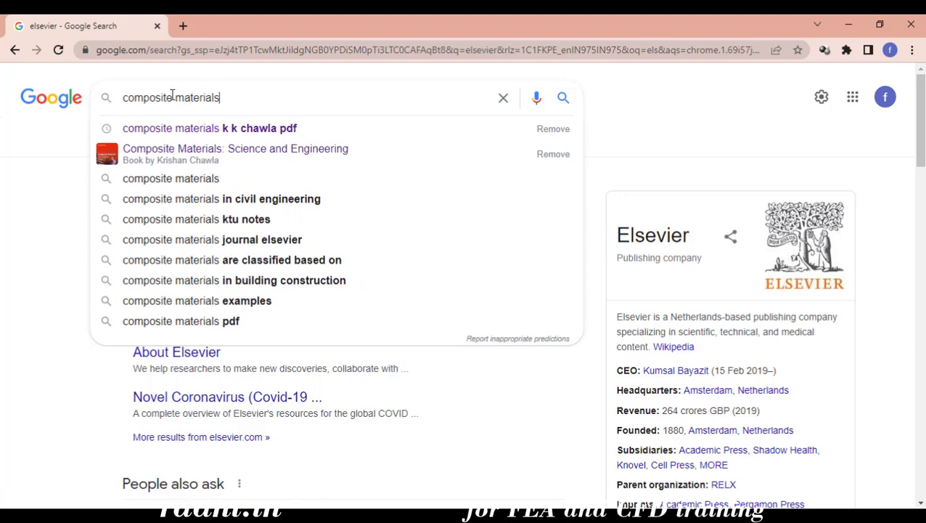
key("Return")
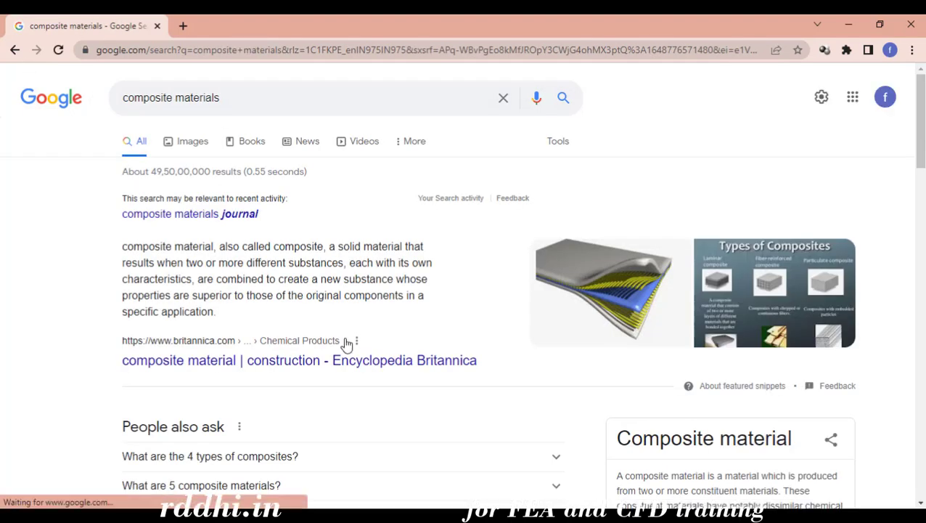
left_click(276, 105)
type("sc")
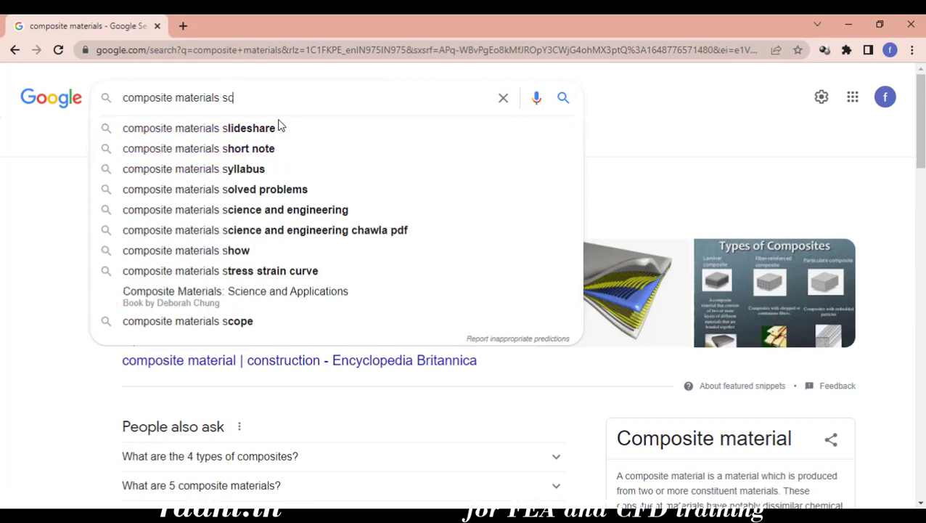
type("holar")
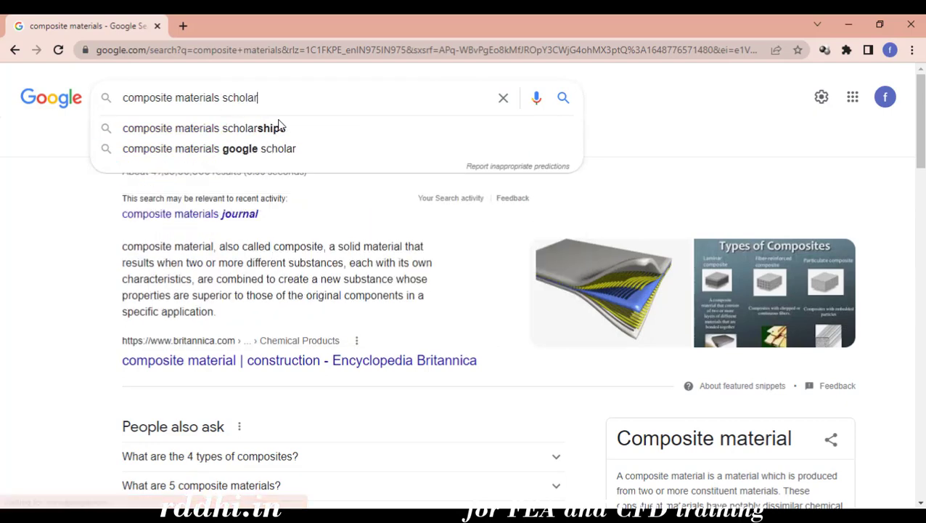
left_click(249, 148)
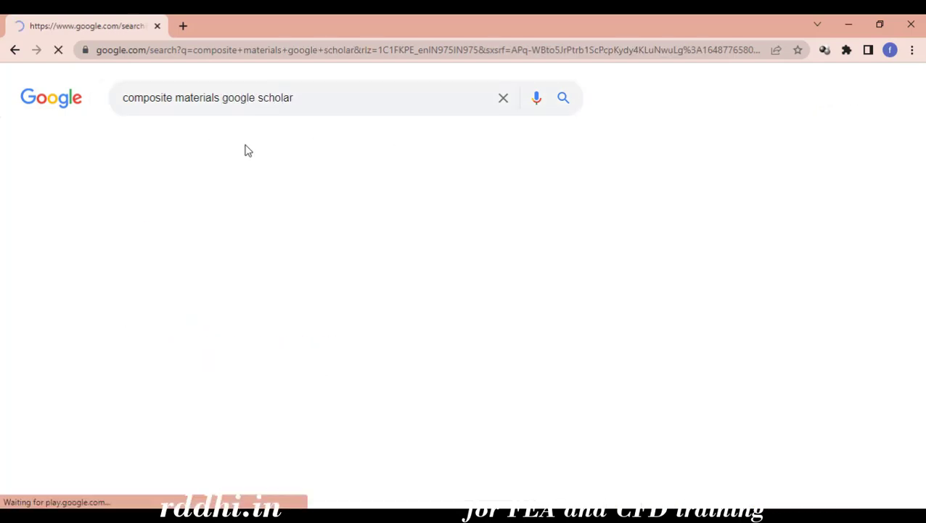
View the Composite Materials Scholar Metrics page, then return to the Google results
scroll(213, 260, "down", 3)
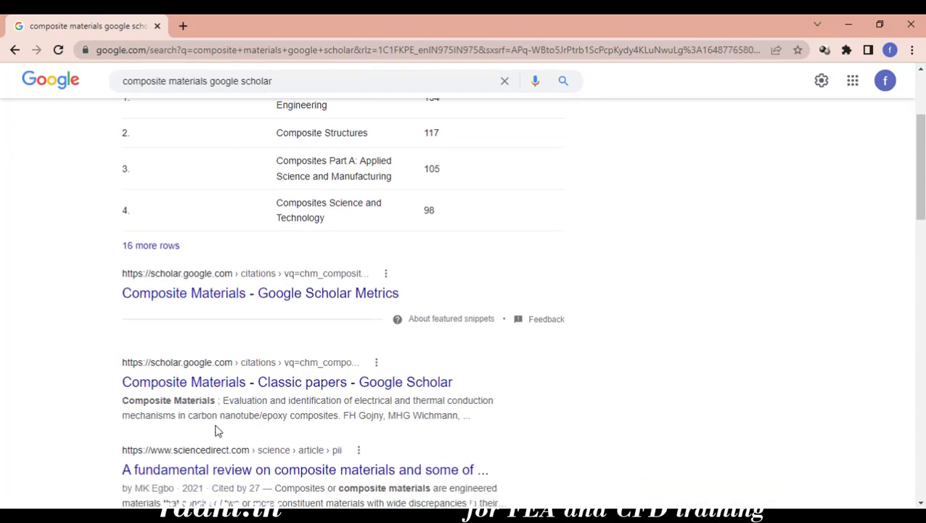
left_click(234, 260)
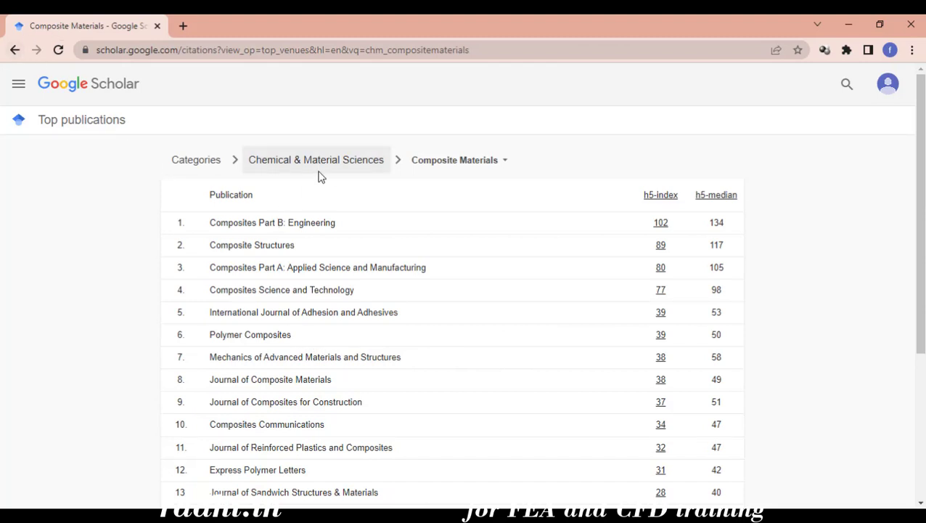
left_click(192, 161)
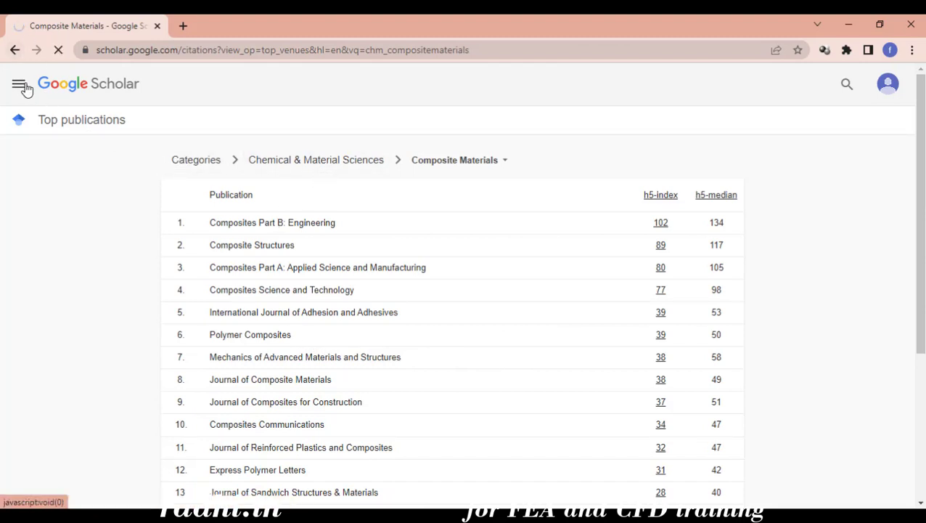
left_click(13, 49)
left_click(14, 49)
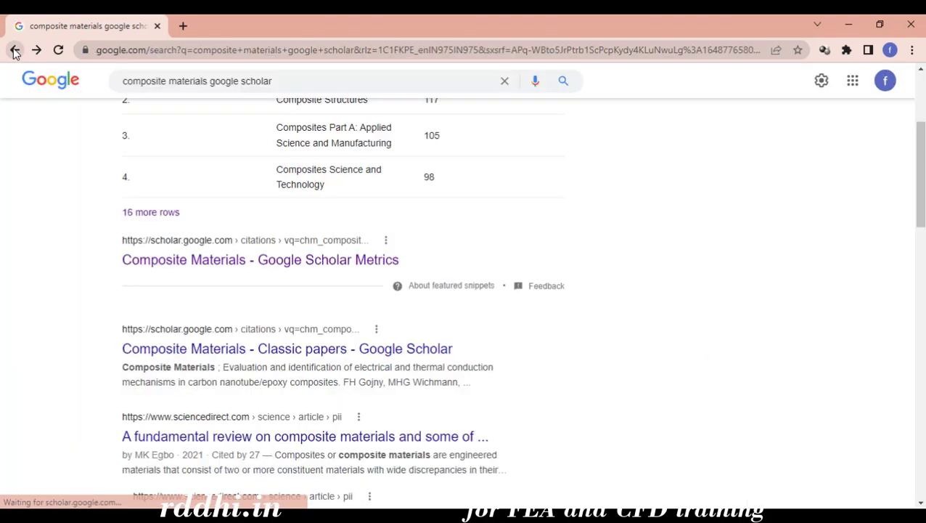
scroll(448, 435, "down", 5)
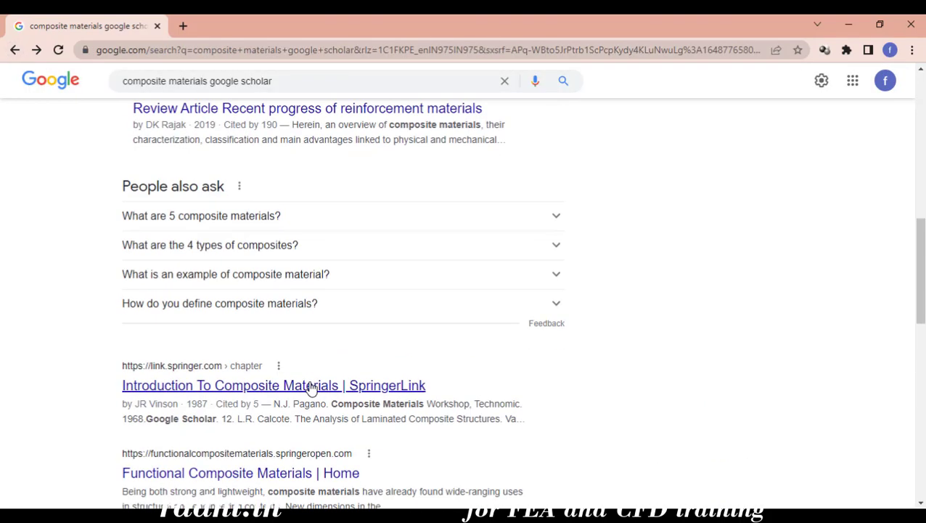
scroll(334, 414, "up", 6)
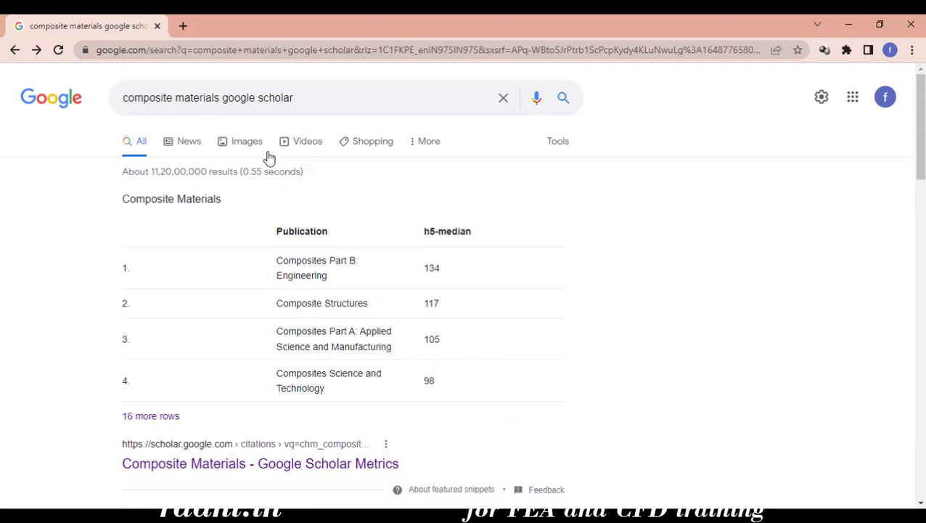
Search for 'google scholar' and open the Google Scholar homepage
triple_click(301, 97)
type("goog")
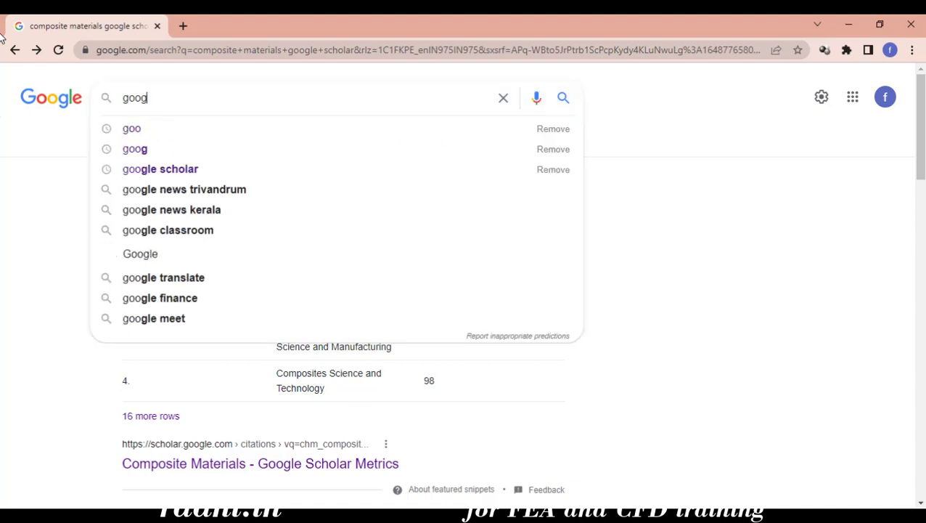
type("le")
key("Down")
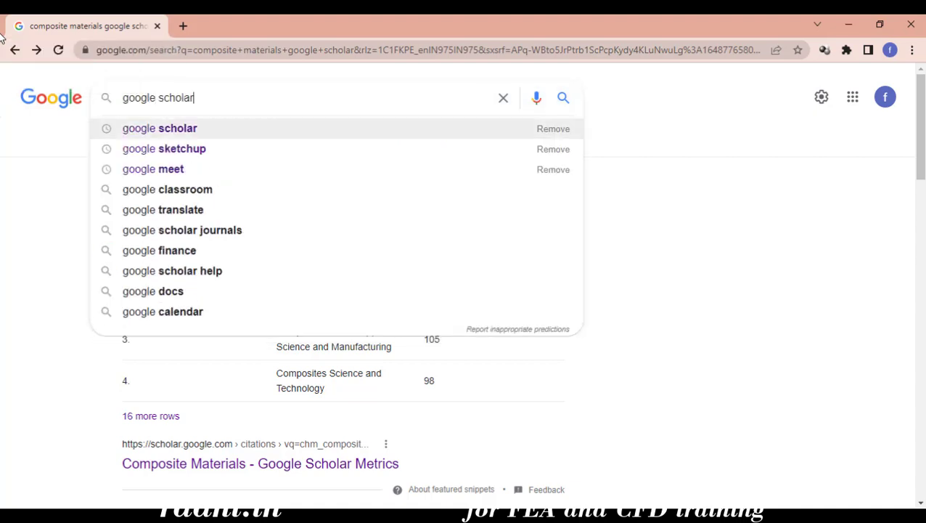
key("Return")
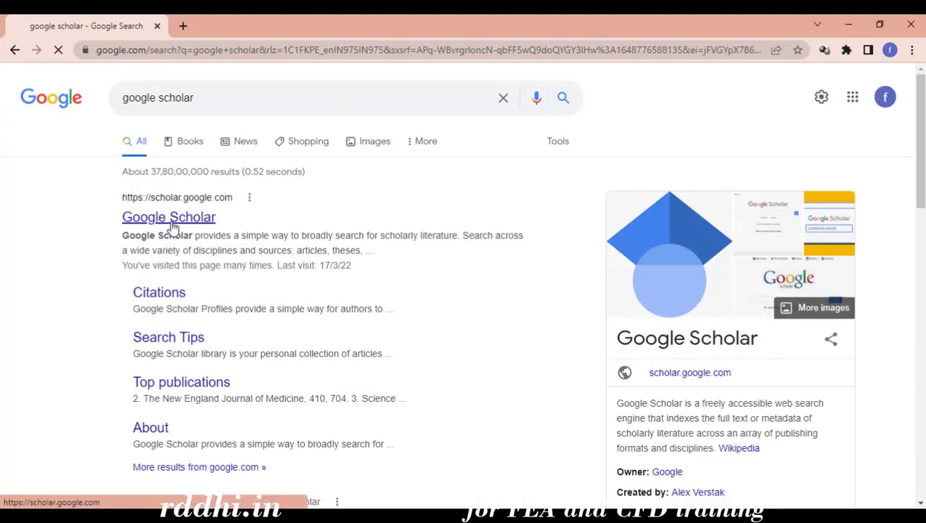
left_click(172, 220)
Search Google Scholar for 'composite materials'
left_click(371, 208)
type("c")
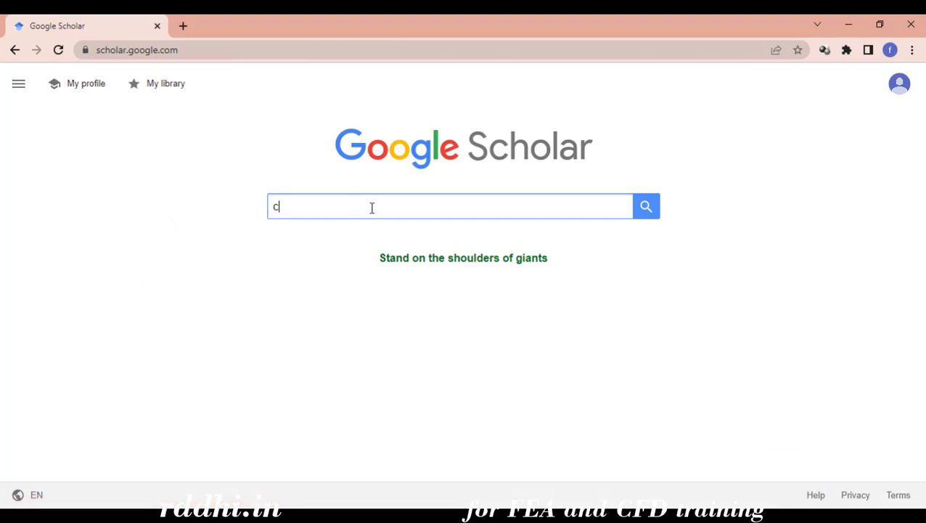
type("omposite ")
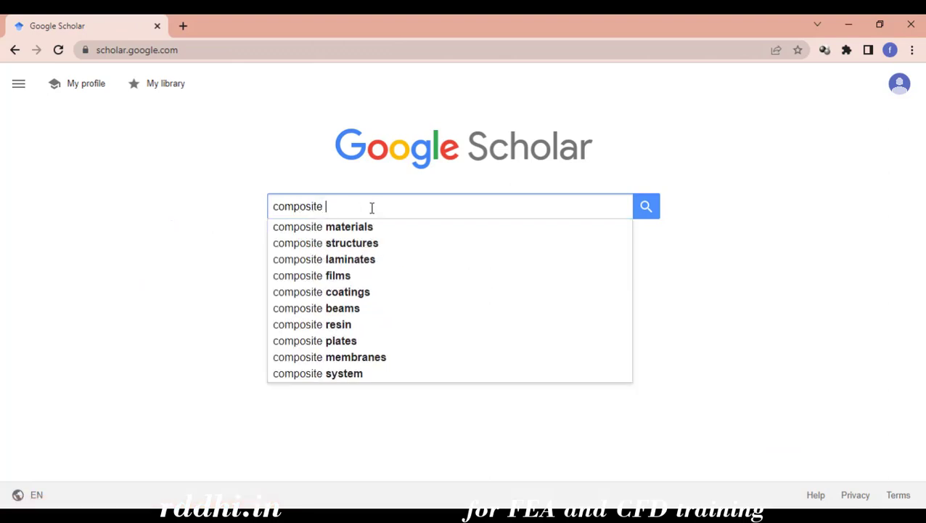
type("mater")
type("ials")
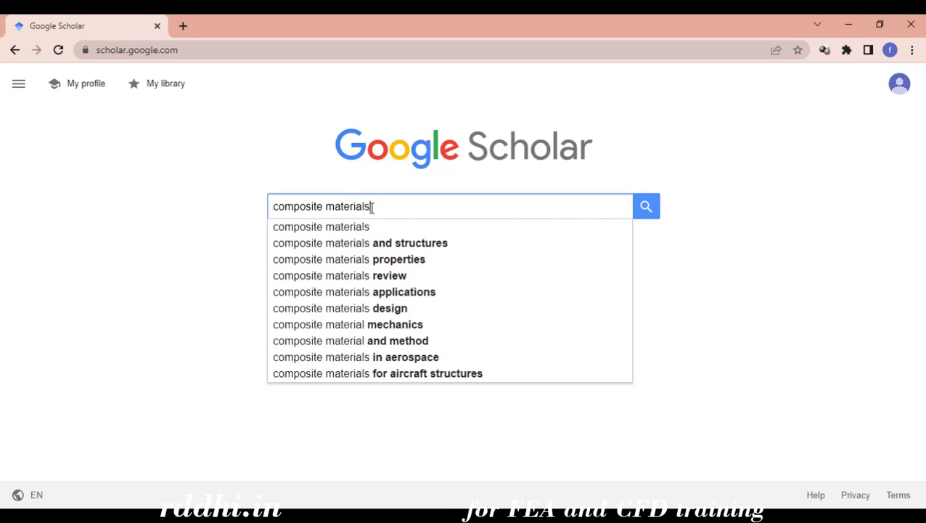
key("Return")
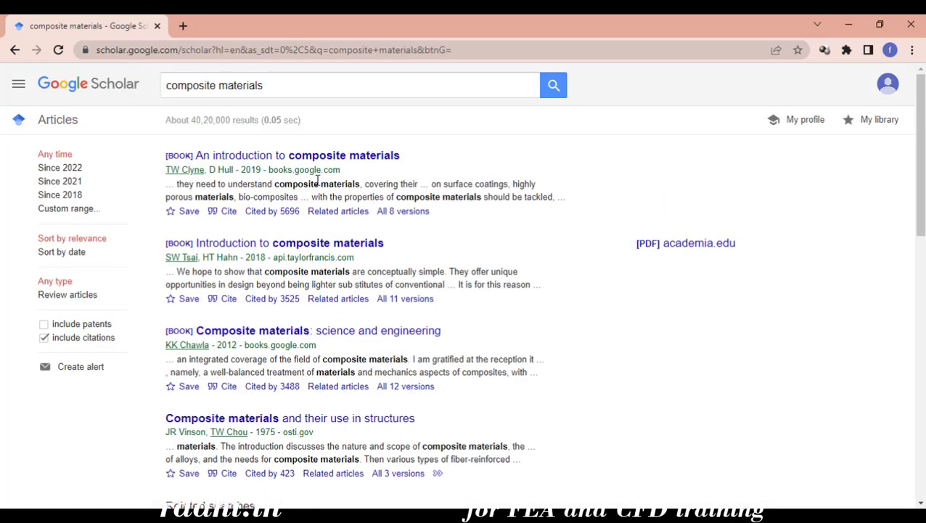
Preview 'Analysis of composite materials—a survey', then open 'On the thermostatics of composite materials'
scroll(326, 284, "down", 3)
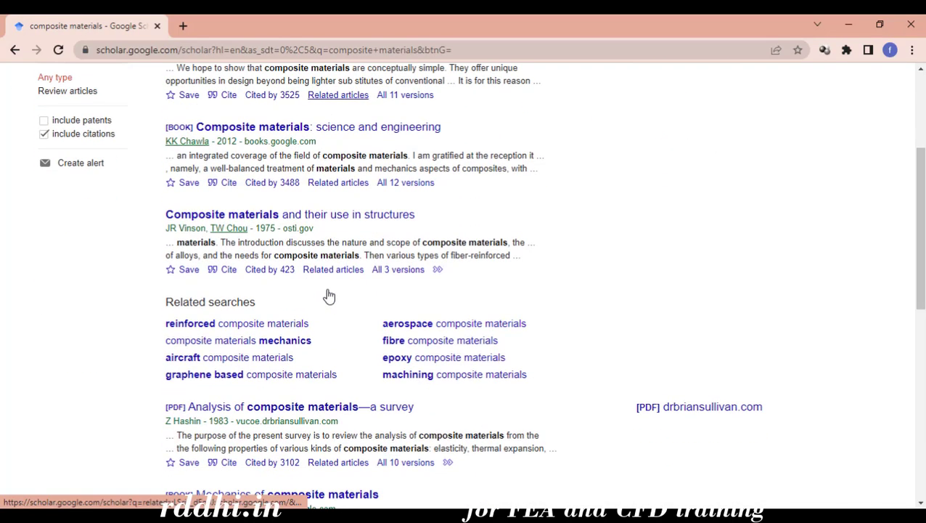
scroll(329, 295, "down", 1)
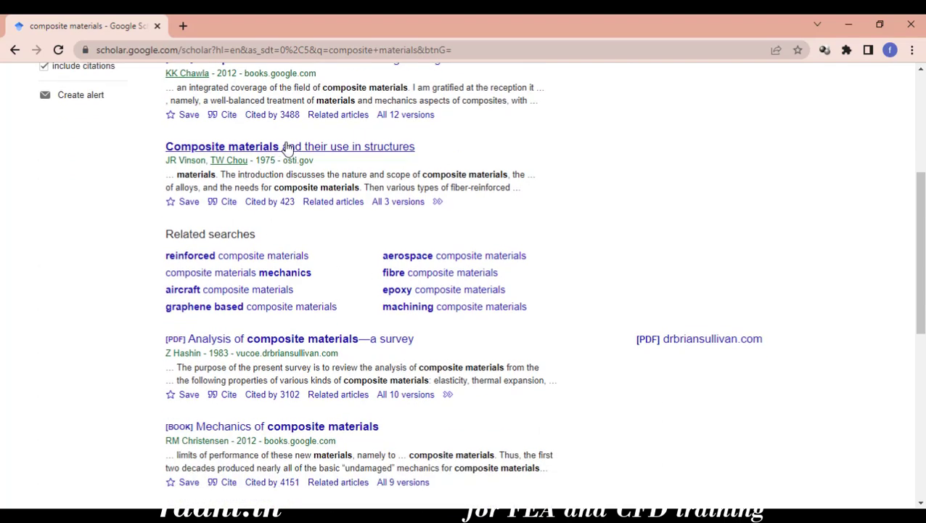
scroll(276, 284, "down", 1)
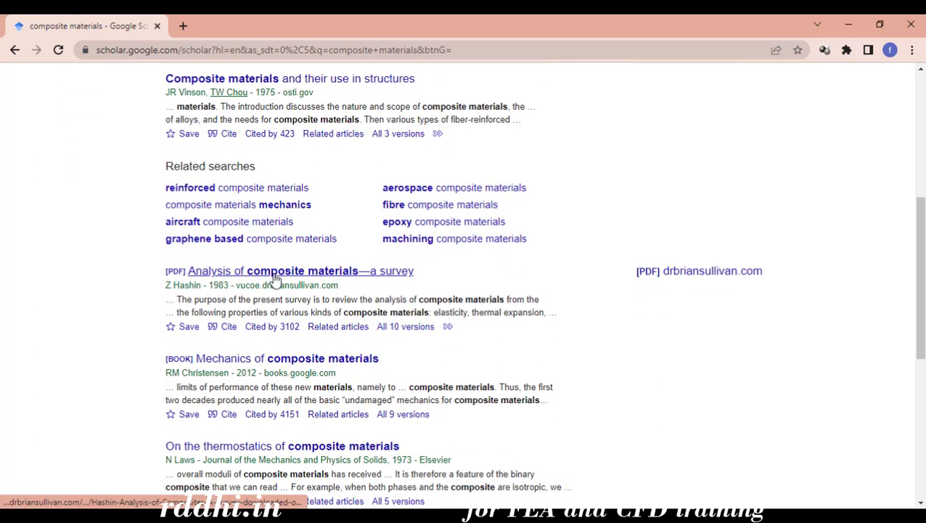
left_click(274, 278)
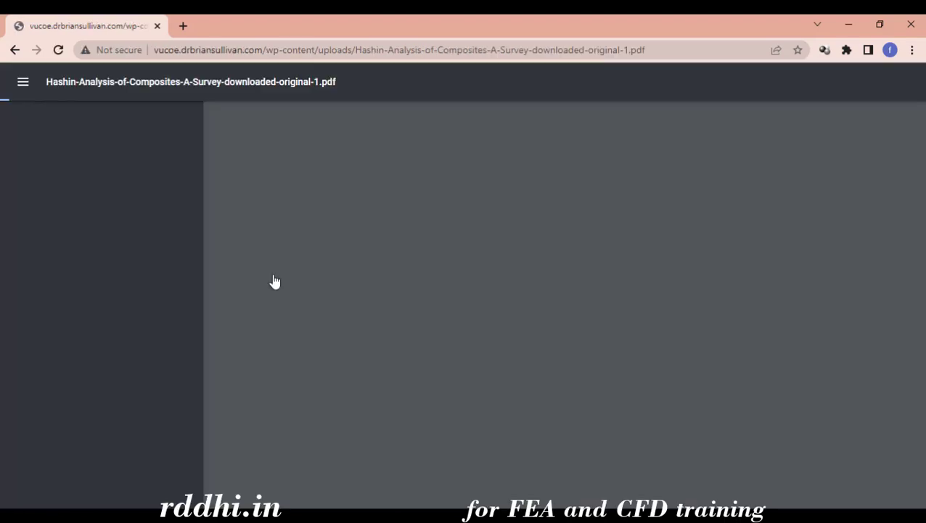
left_click(14, 51)
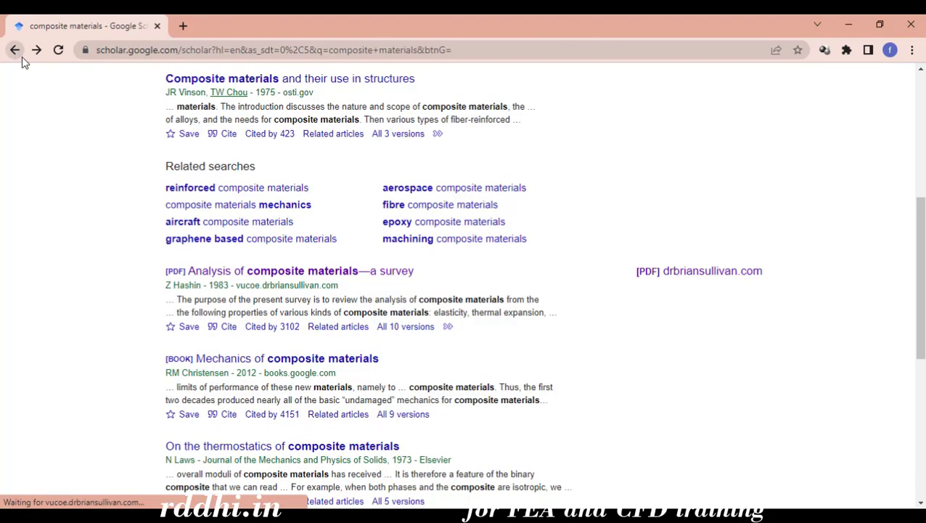
scroll(300, 310, "down", 2)
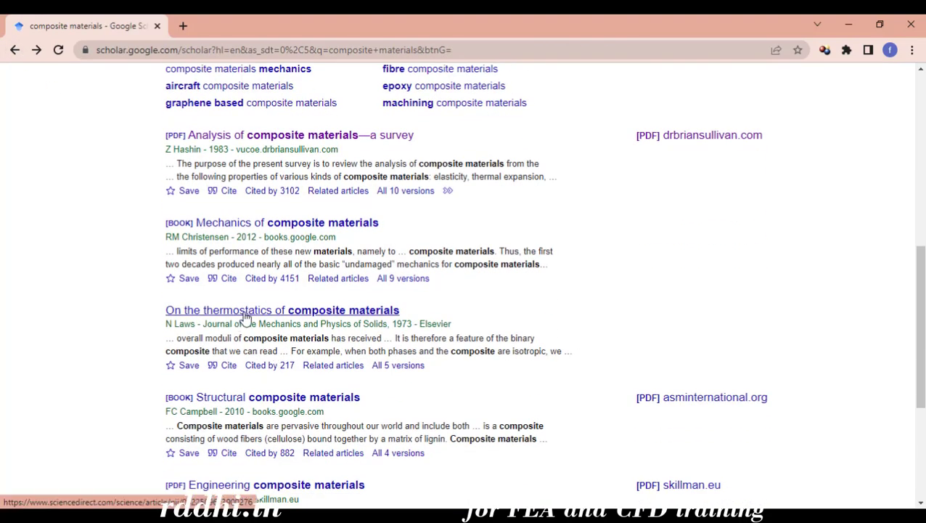
left_click(244, 314)
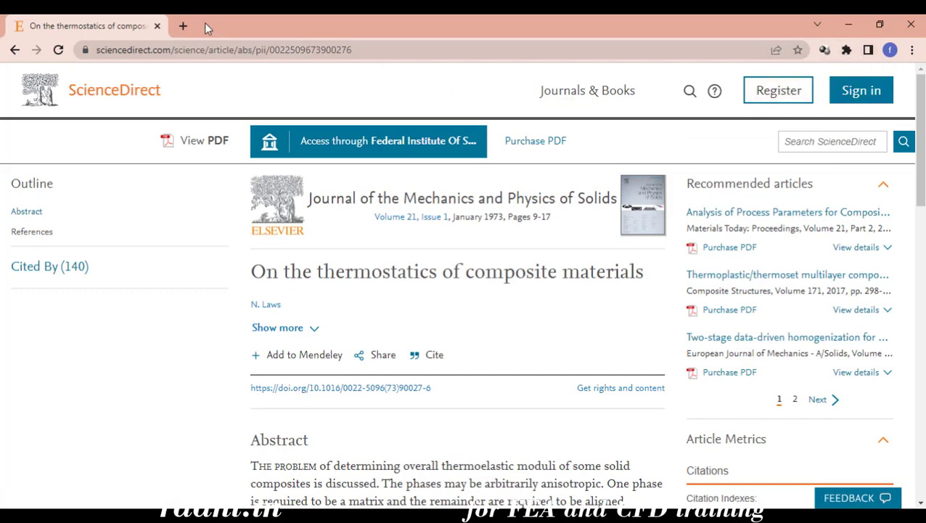
In a new tab, find Mendeley Web Importer and reach its Chrome install page
left_click(185, 26)
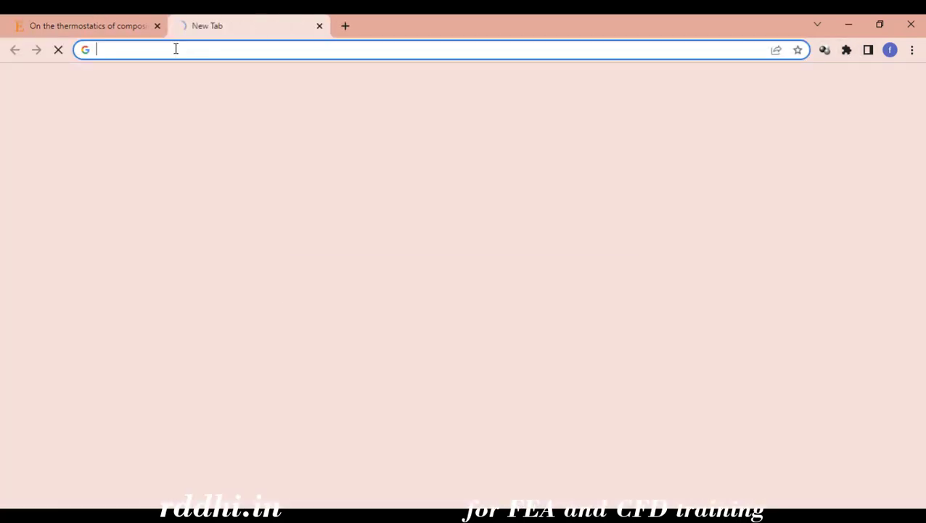
type("mendeley")
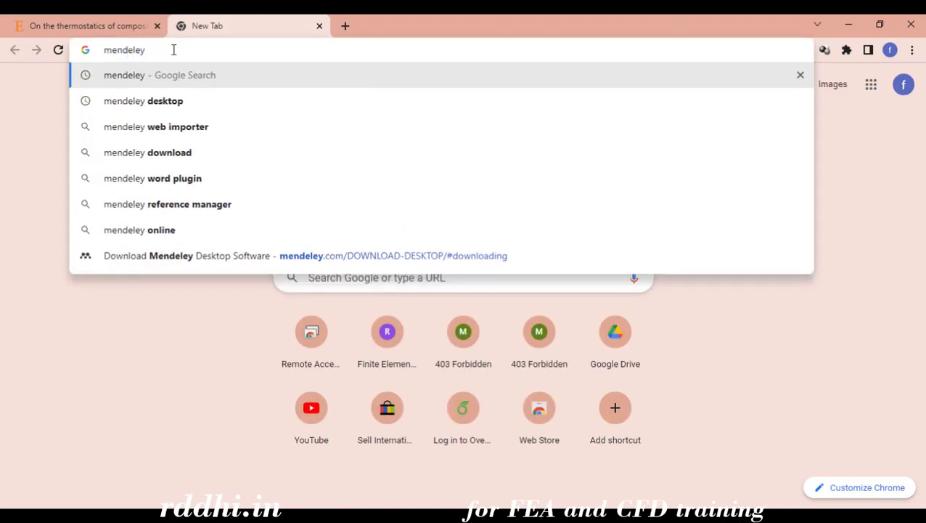
left_click(213, 131)
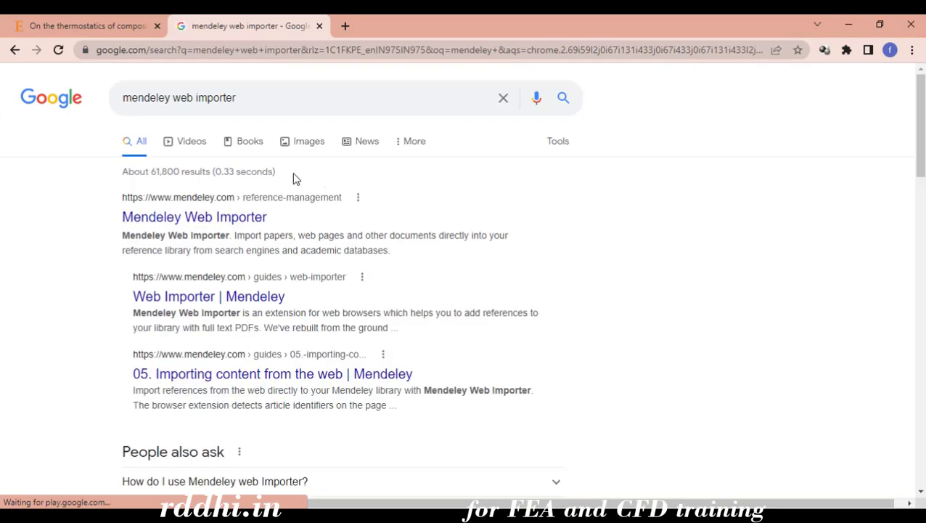
left_click(205, 219)
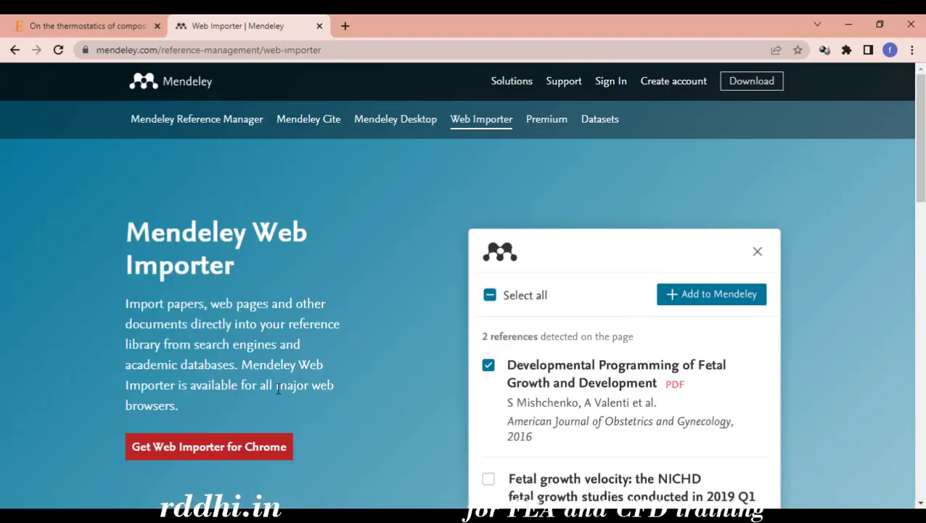
left_click(221, 452)
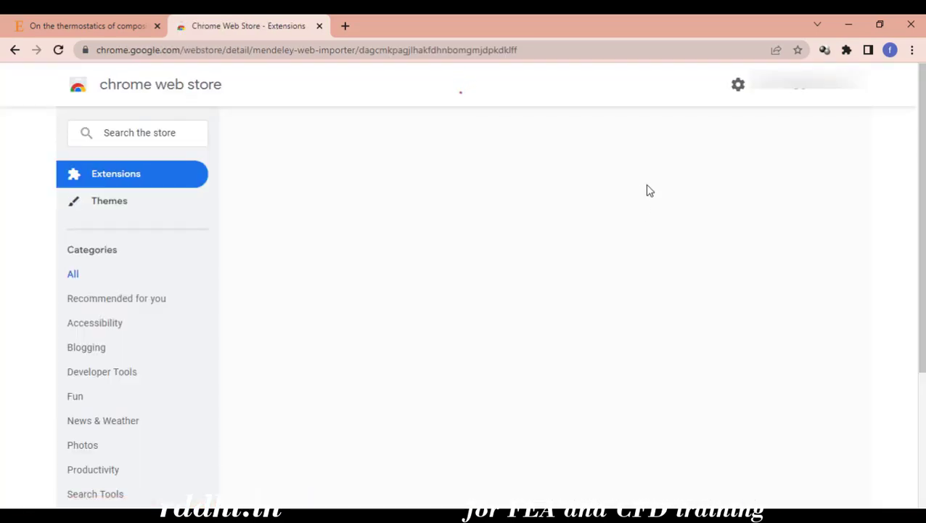
Add the Mendeley Web Importer extension to Chrome and turn on browser sync
left_click(751, 187)
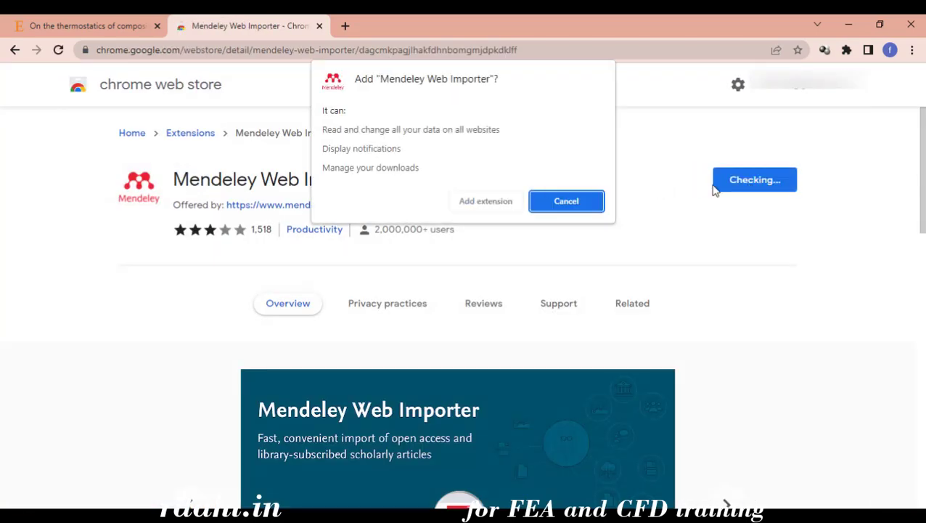
left_click(507, 207)
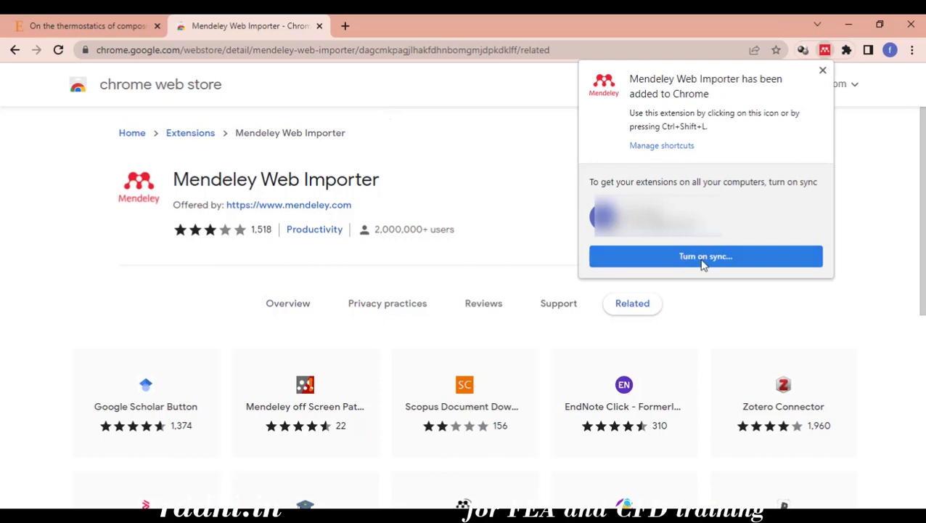
left_click(682, 258)
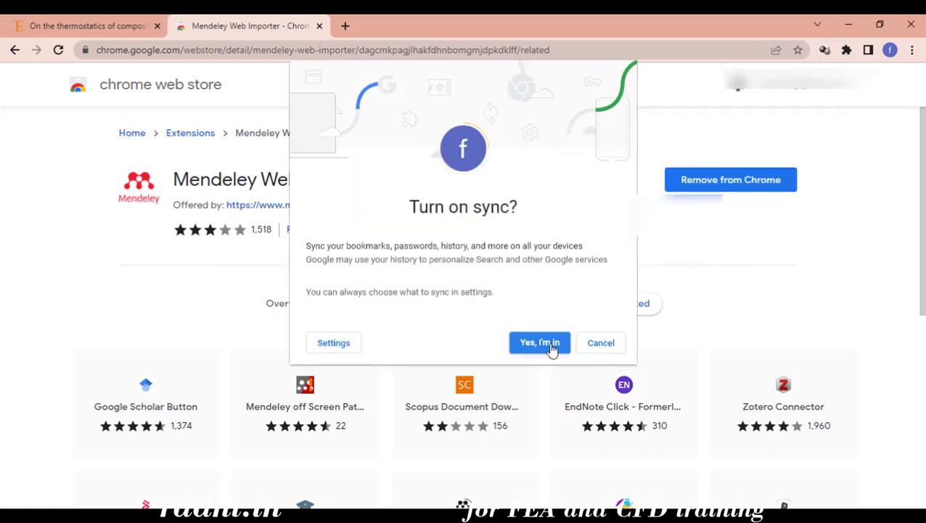
left_click(551, 346)
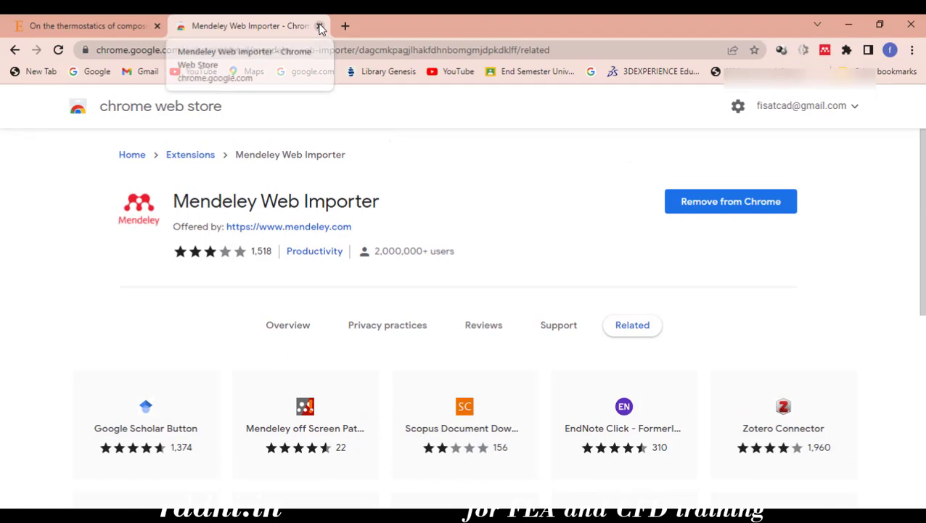
Close the store tab and the EPUBReader welcome tabs, returning to the ScienceDirect article
left_click(320, 26)
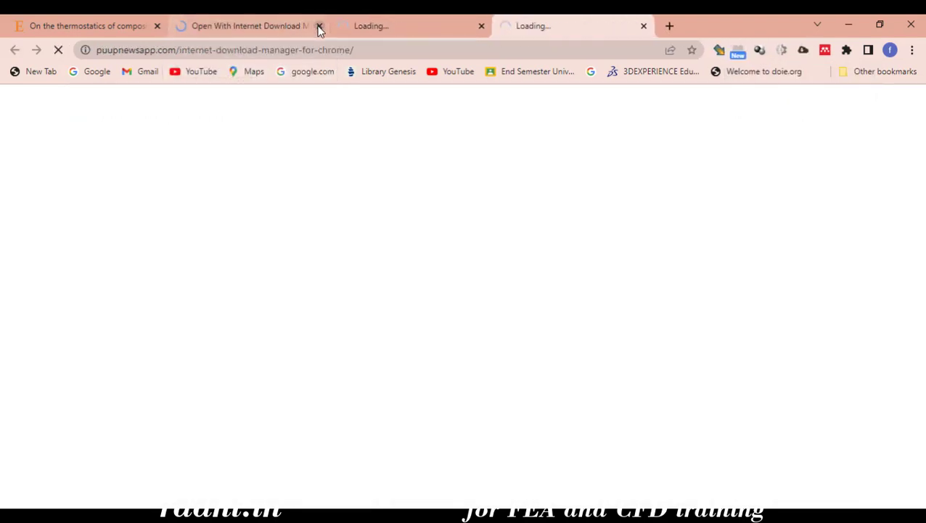
left_click(287, 27)
left_click(287, 28)
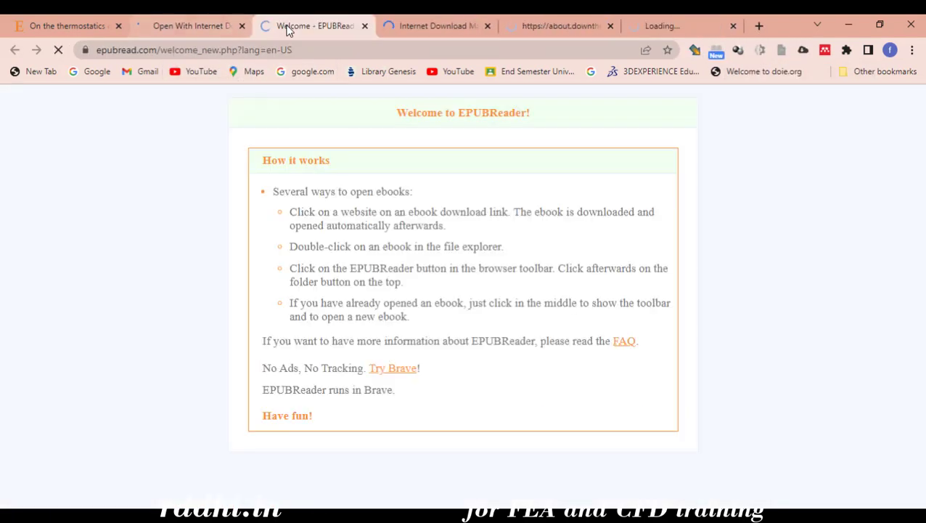
left_click(367, 28)
left_click(366, 27)
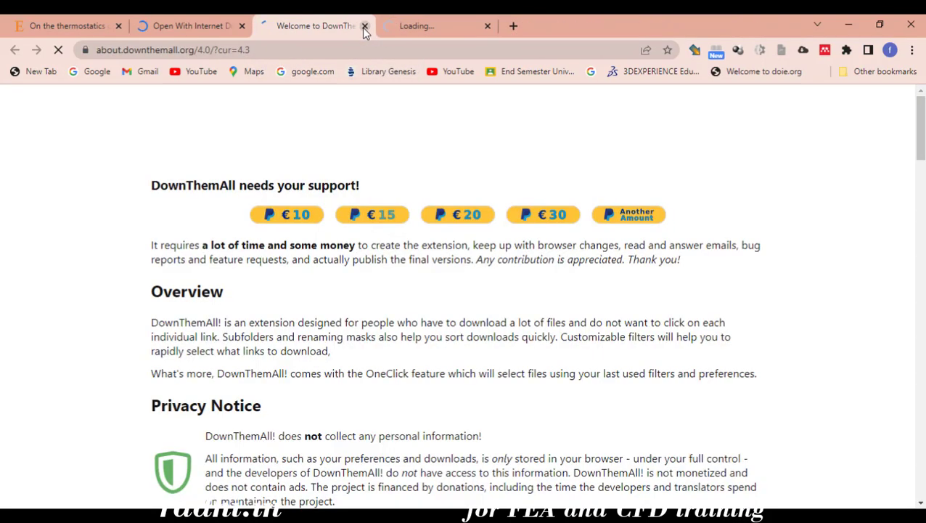
left_click(364, 27)
left_click(363, 27)
left_click(320, 27)
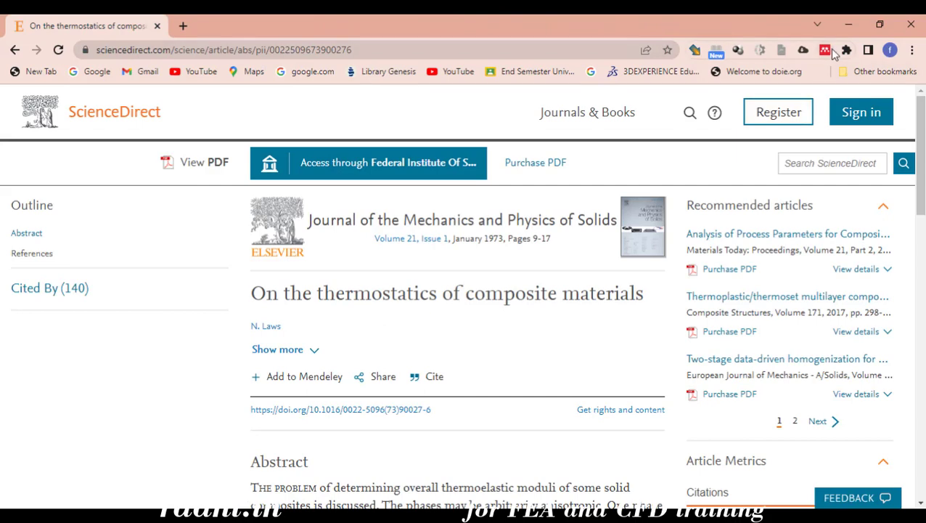
Pin Mendeley Web Importer to the toolbar and launch it on the thermostatics article
left_click(846, 51)
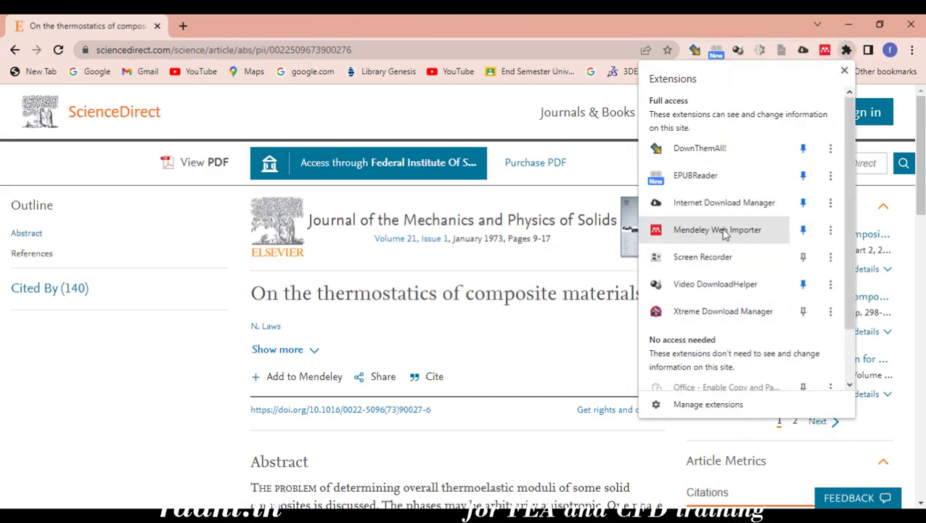
left_click(921, 66)
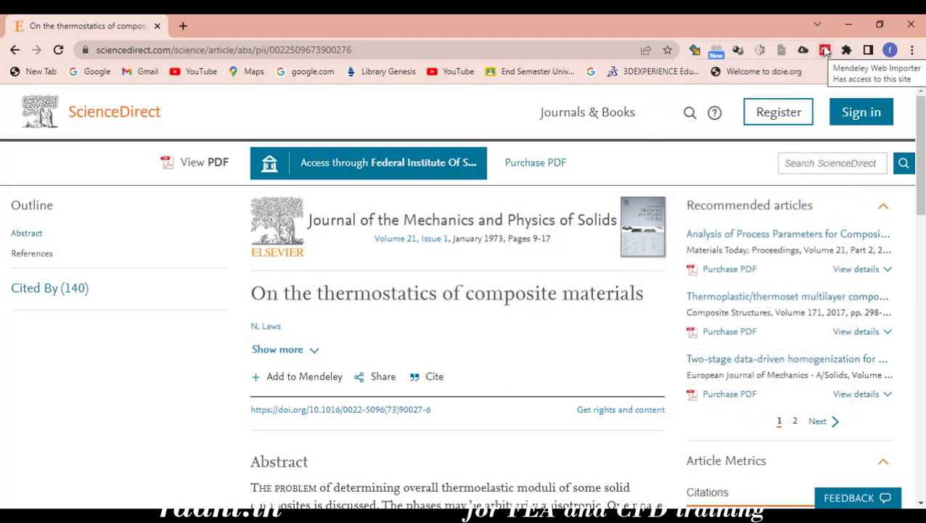
left_click(826, 49)
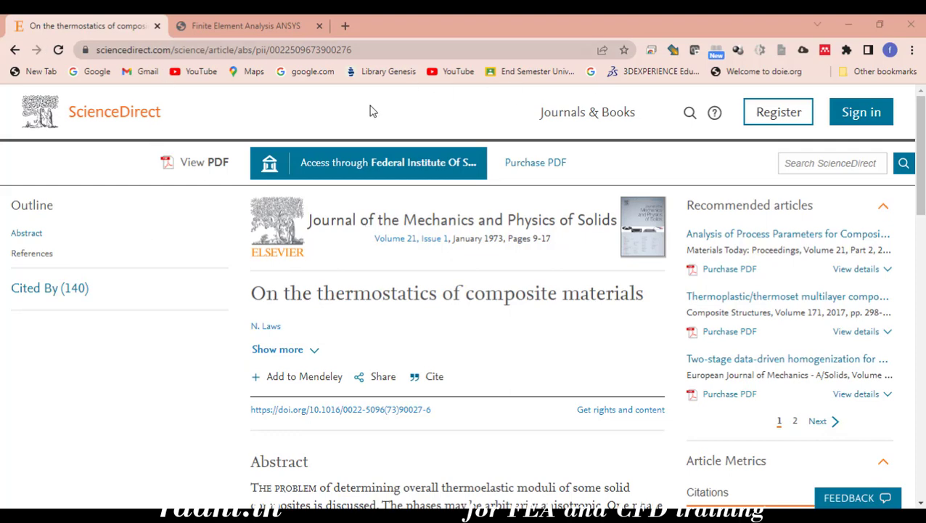
Sign in to Mendeley in the Web Importer with the saved account e-mail, without staying signed in
left_click(825, 51)
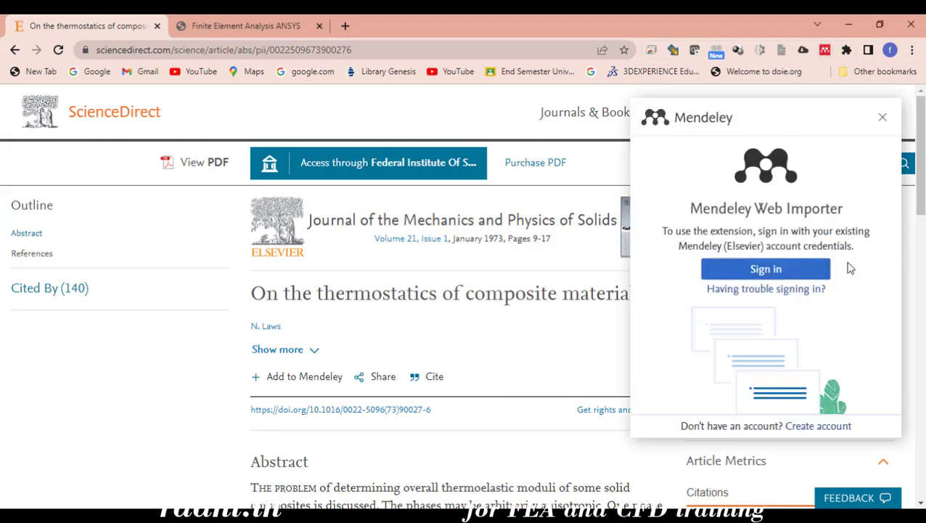
left_click(825, 268)
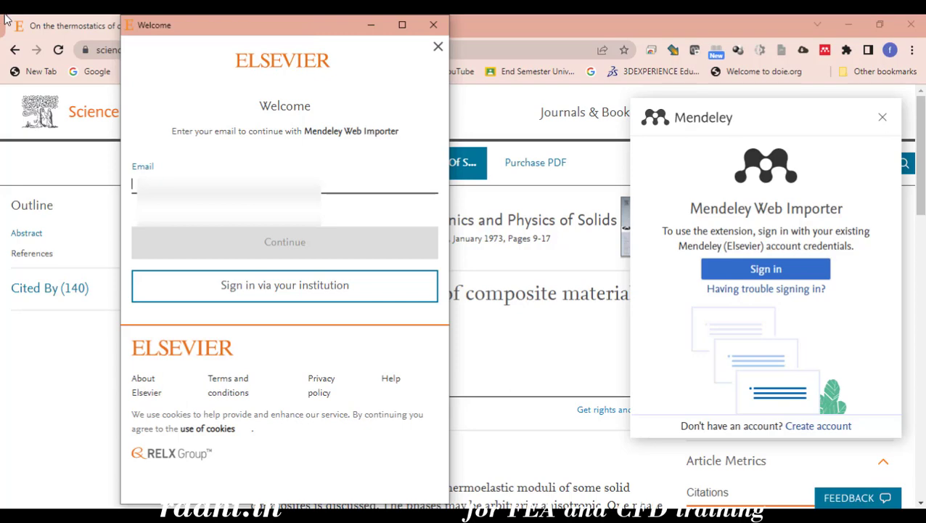
type("re")
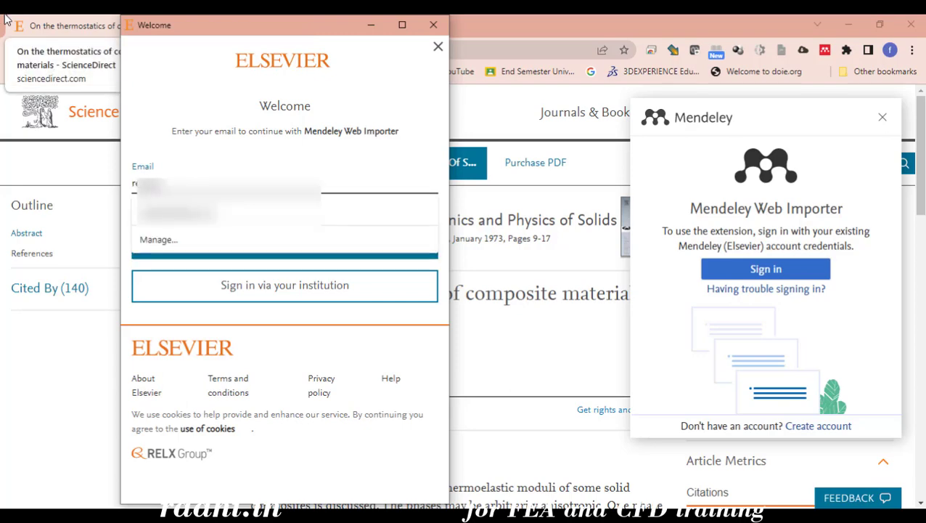
type("...")
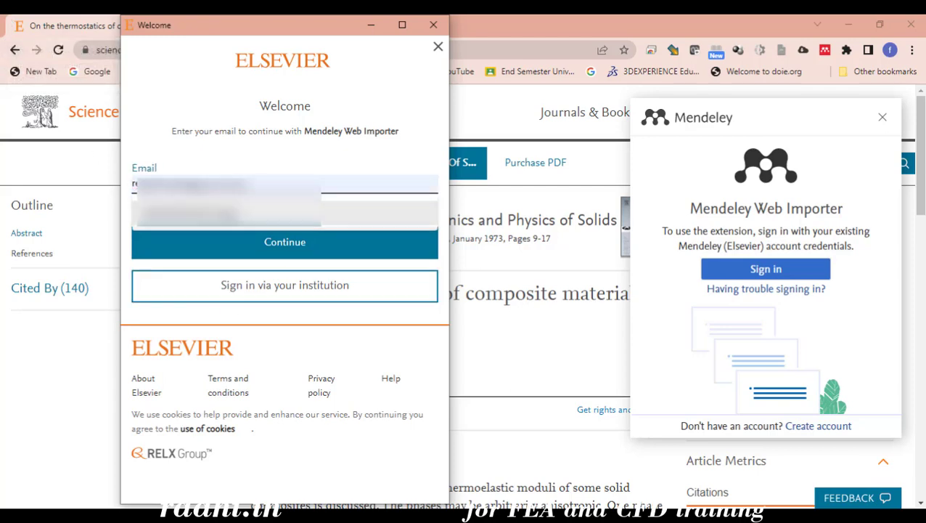
left_click(229, 226)
left_click(258, 245)
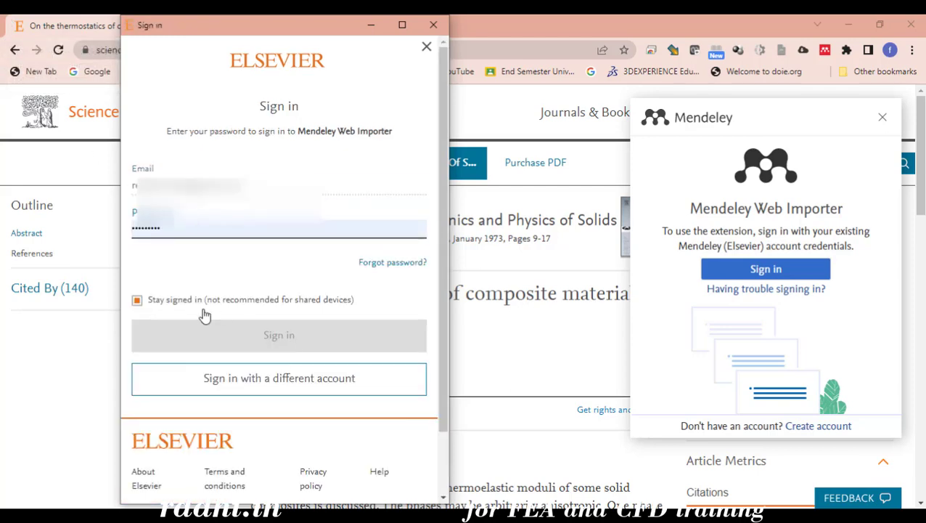
left_click(138, 301)
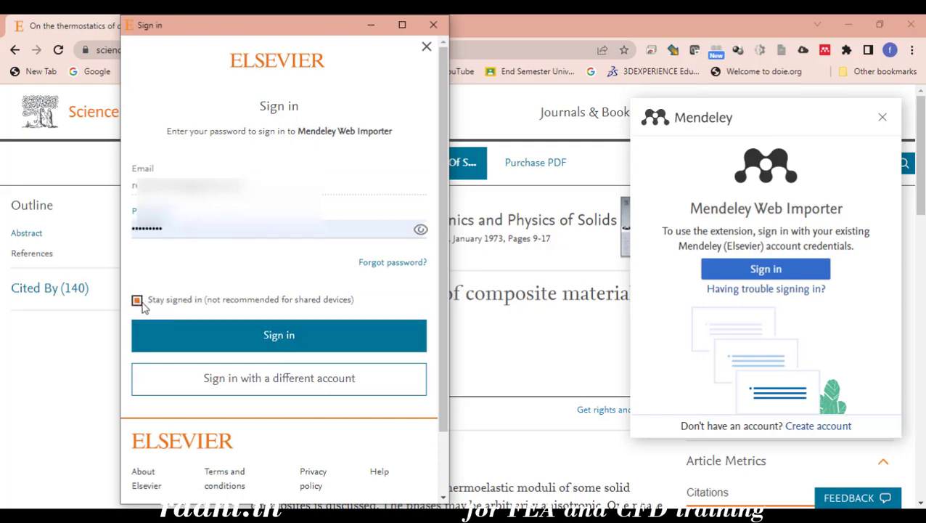
left_click(278, 346)
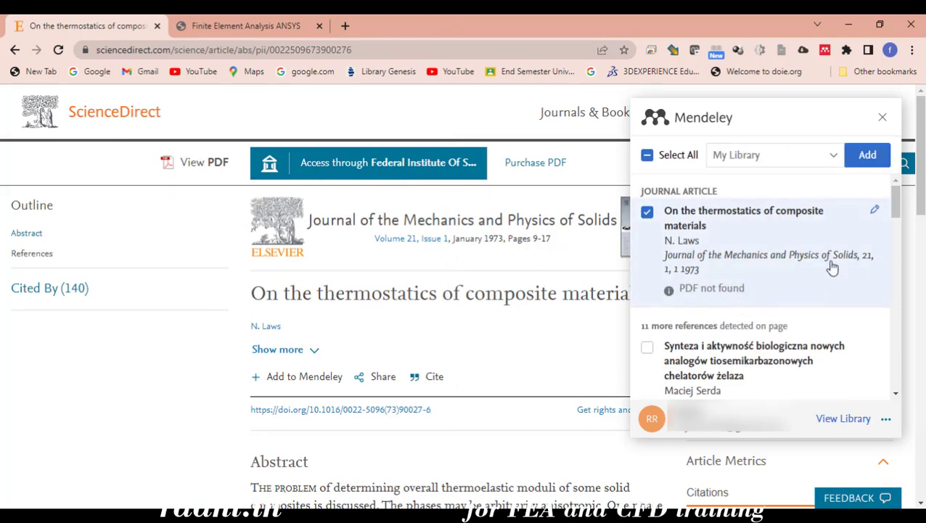
Scroll the importer's reference list to locate the 'Phase mean strain and stress estimates' entry with a PDF
scroll(805, 279, "down", 4)
scroll(811, 296, "up", 4)
scroll(445, 326, "down", 15)
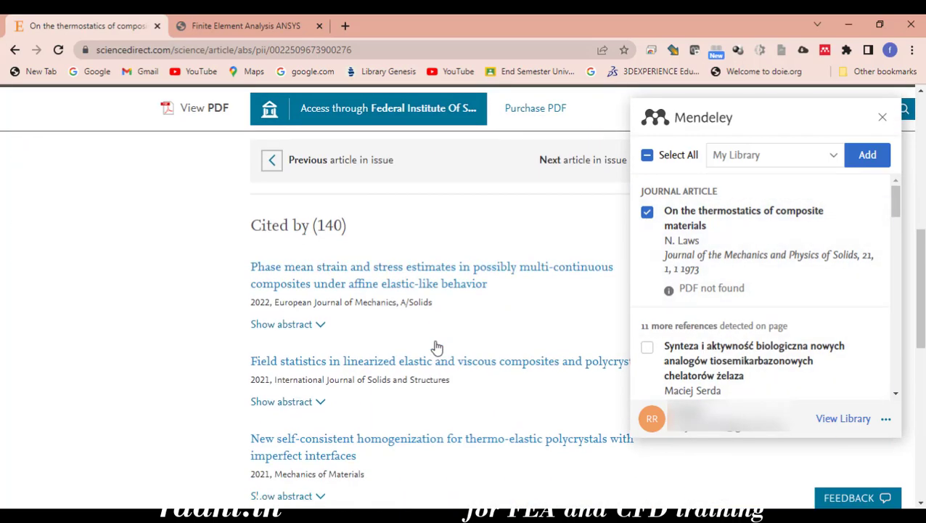
scroll(312, 310, "up", 5)
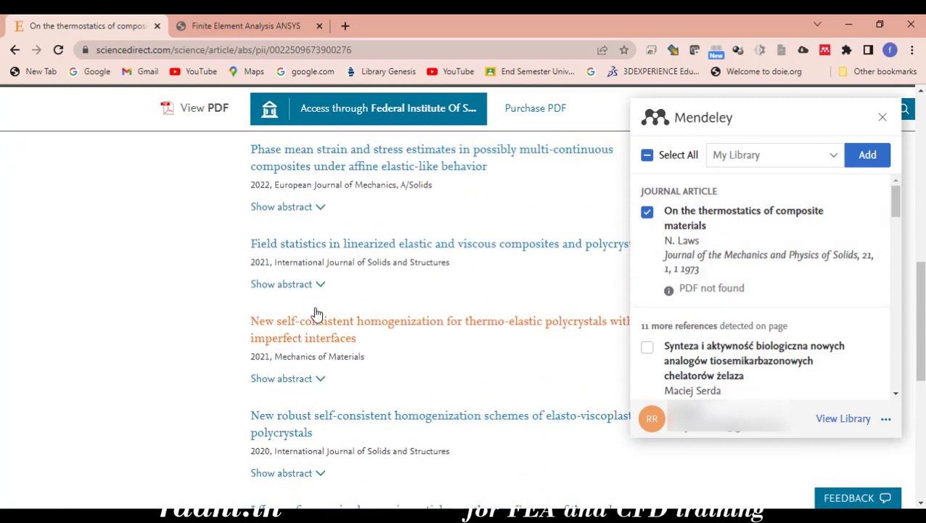
scroll(356, 301, "down", 5)
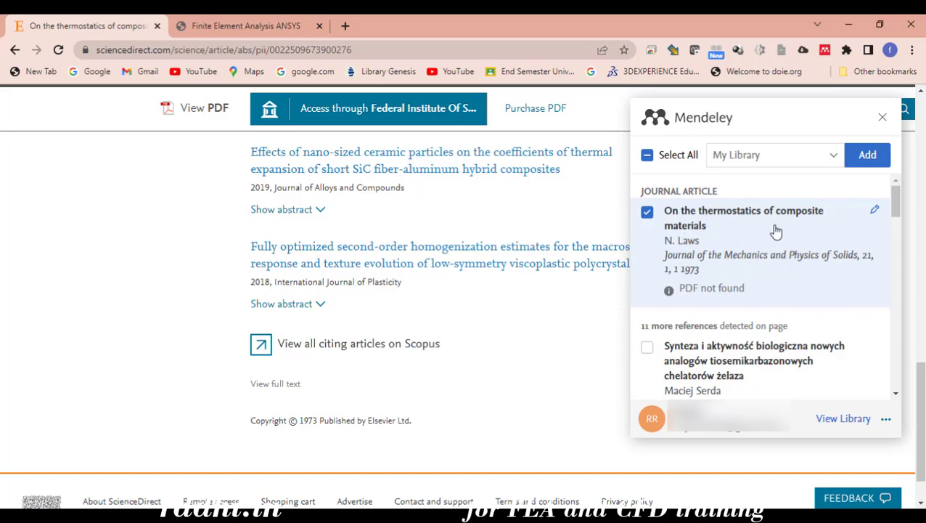
scroll(355, 335, "up", 7)
scroll(423, 351, "up", 3)
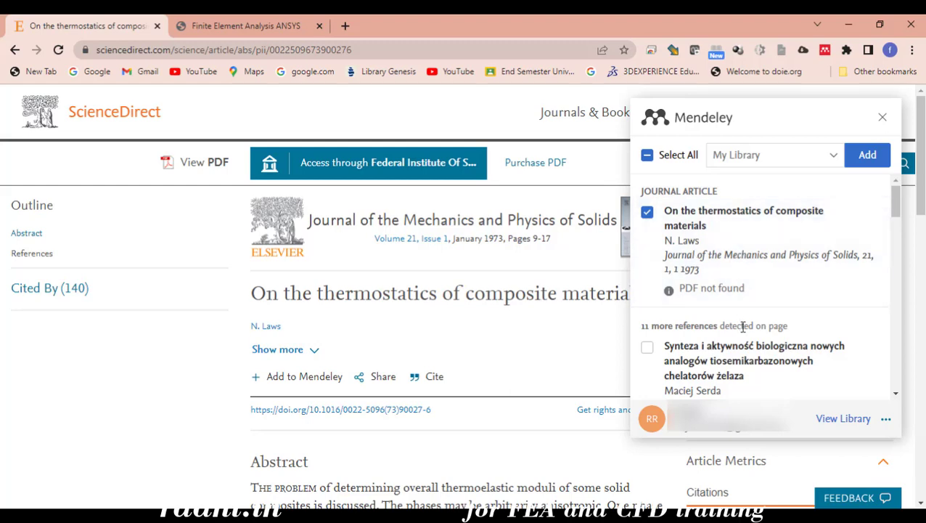
scroll(740, 305, "down", 1)
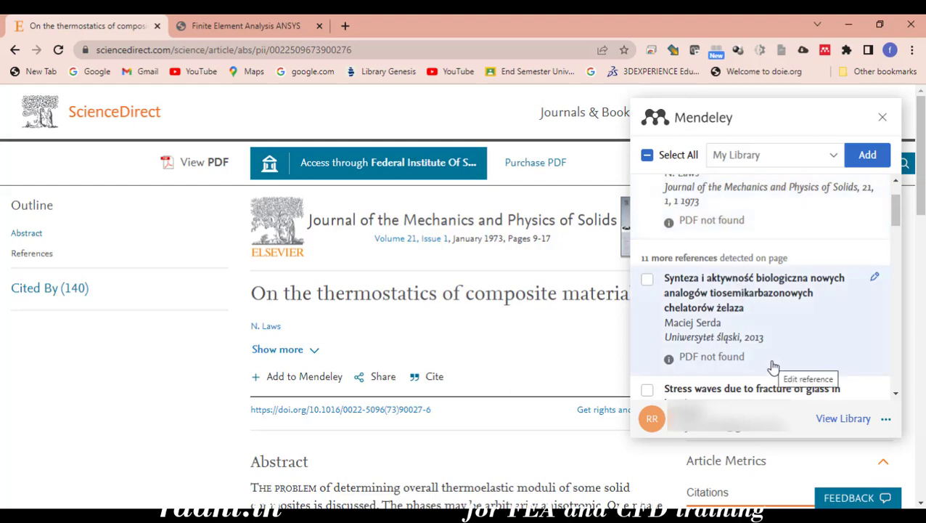
scroll(771, 370, "down", 3)
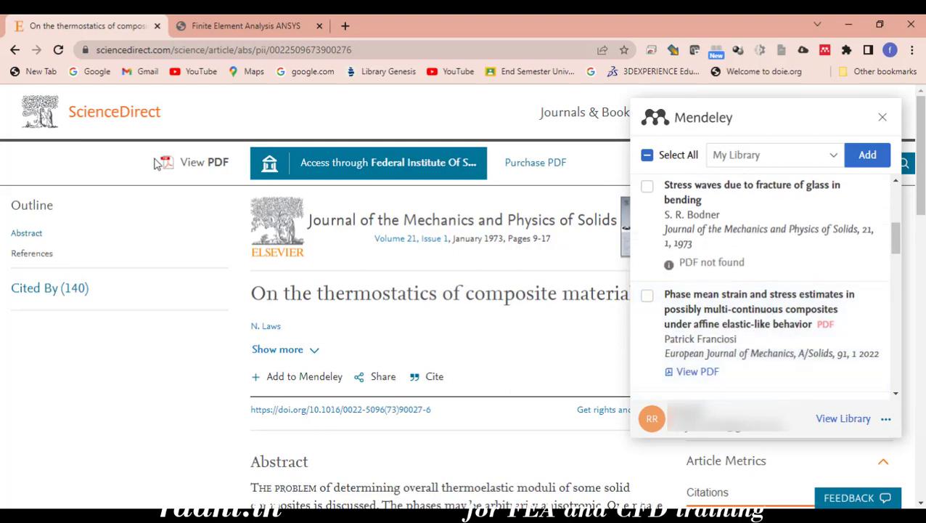
scroll(762, 305, "down", 1)
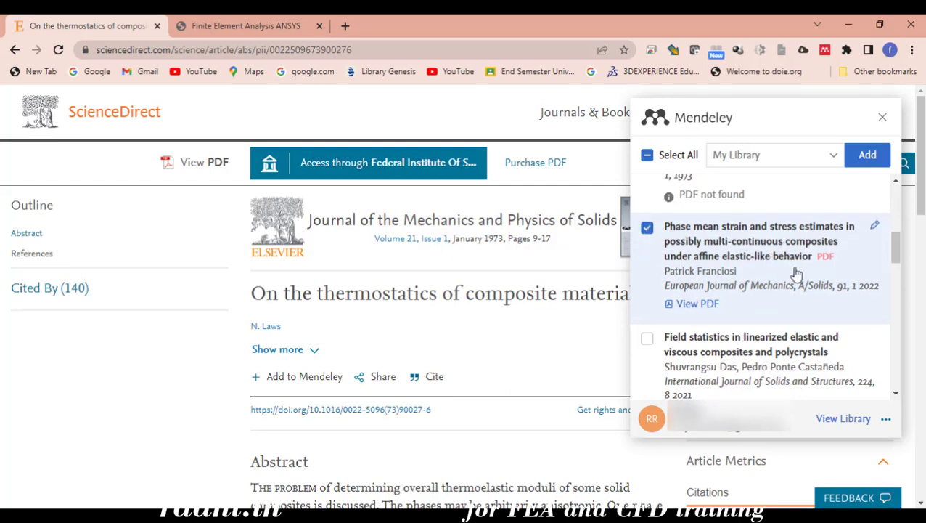
scroll(784, 285, "down", 3)
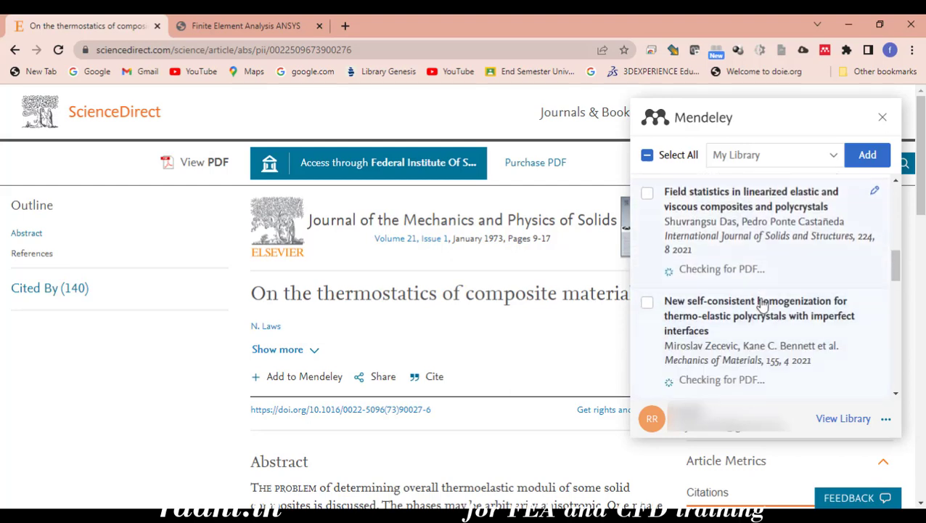
scroll(763, 305, "down", 8)
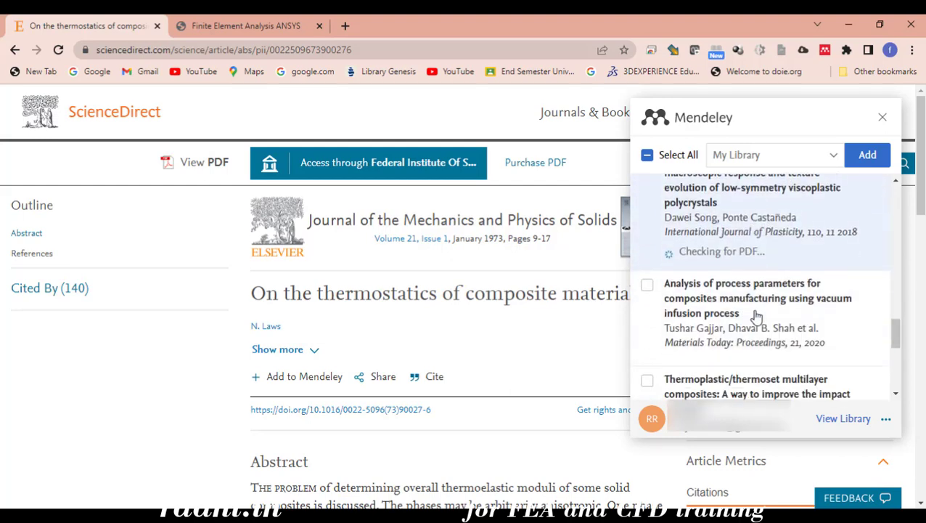
scroll(756, 319, "down", 5)
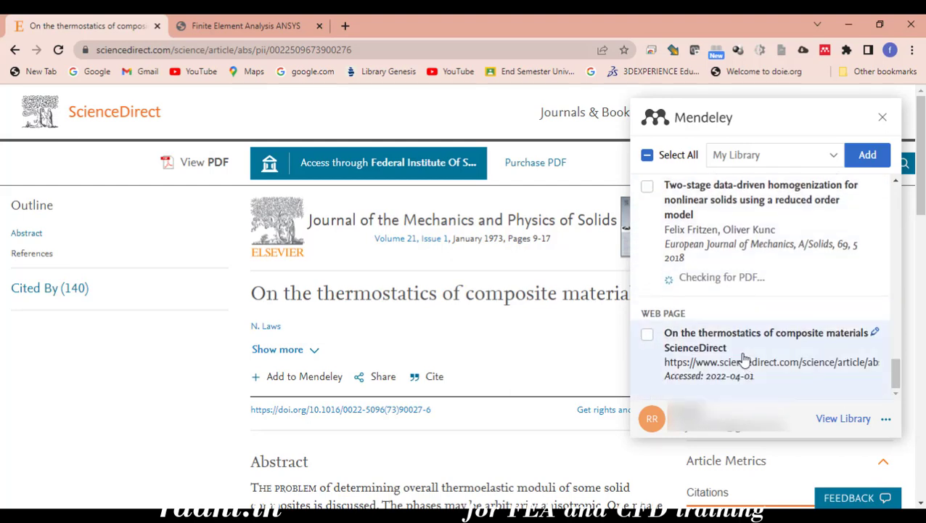
scroll(742, 356, "up", 15)
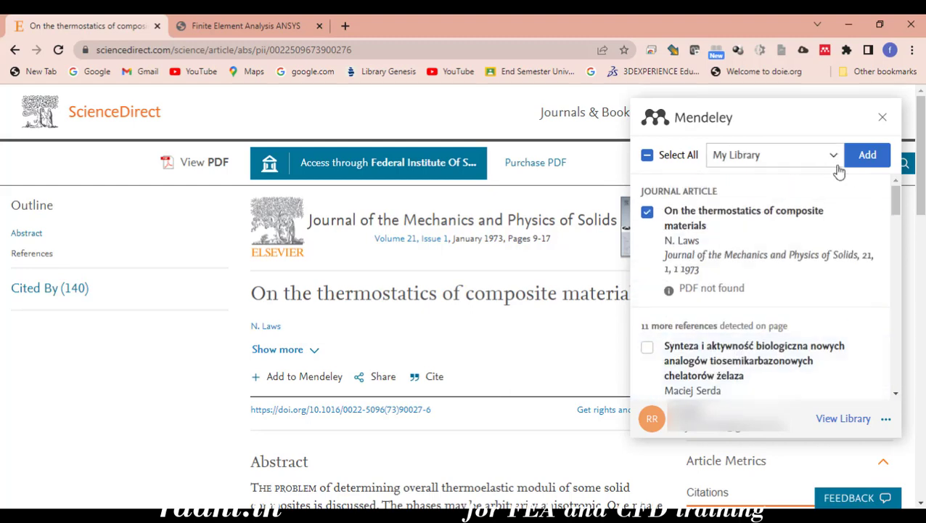
scroll(722, 279, "down", 4)
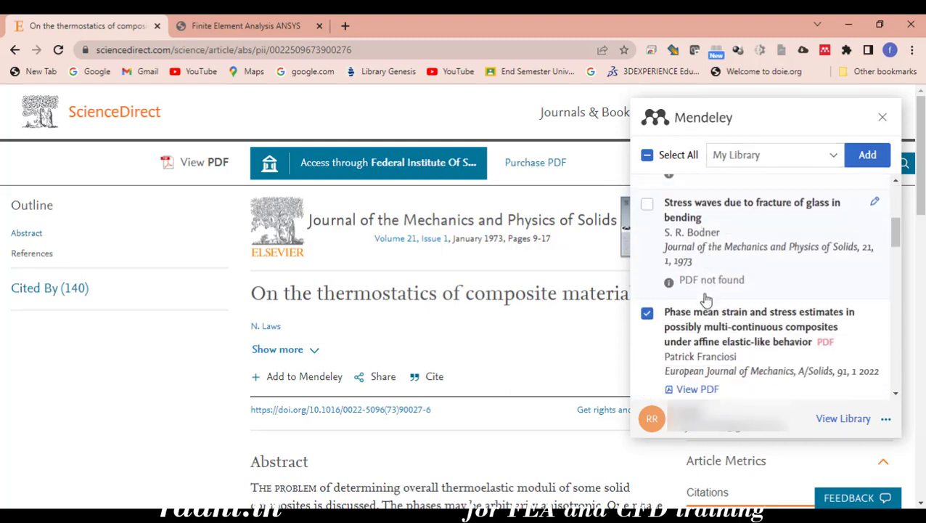
scroll(706, 299, "down", 2)
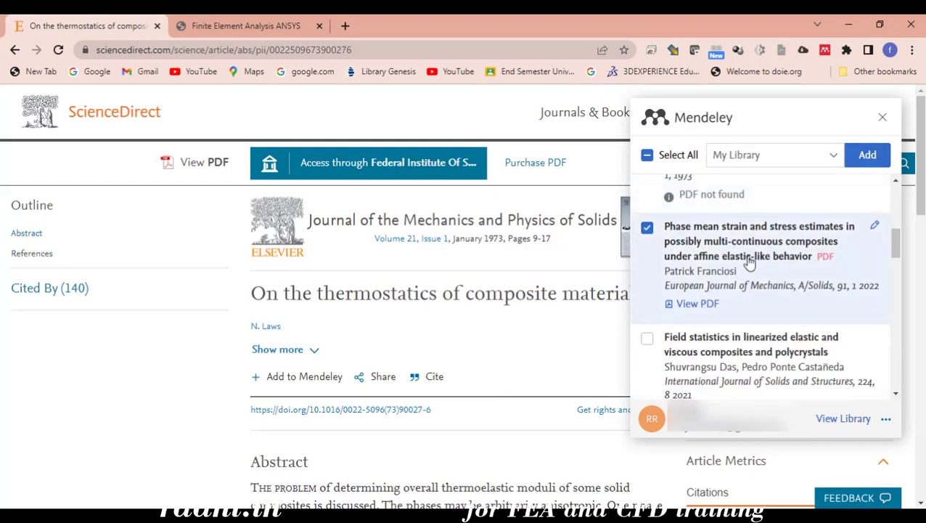
Check the importer's collection list, then sync Mendeley Desktop with the online account
left_click(833, 157)
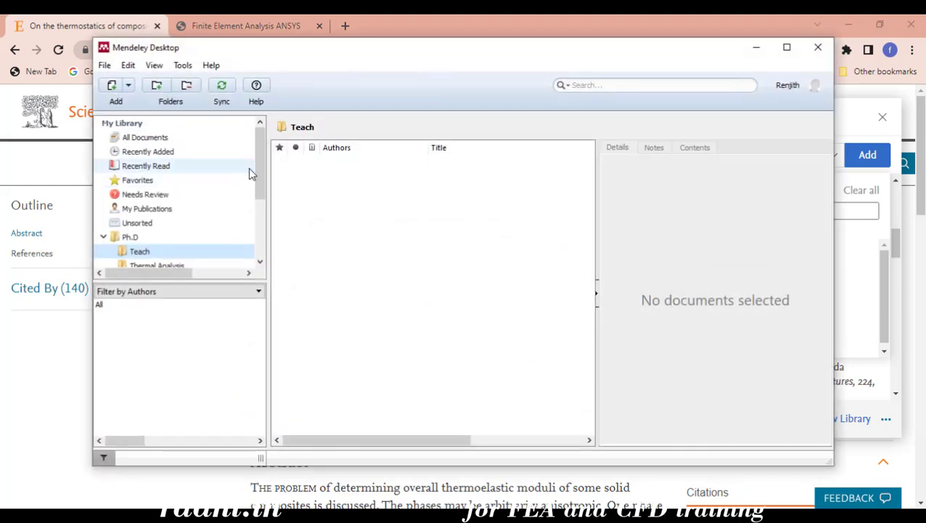
left_click(223, 86)
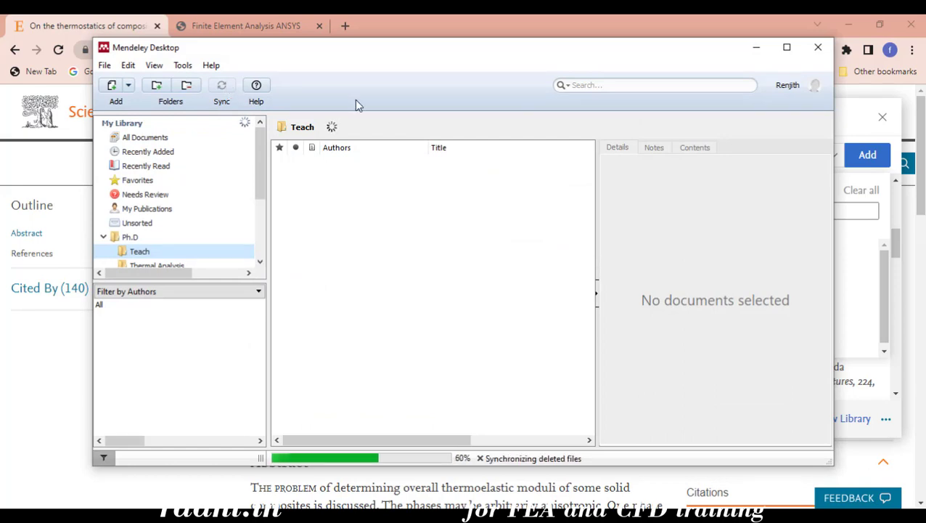
left_click(851, 117)
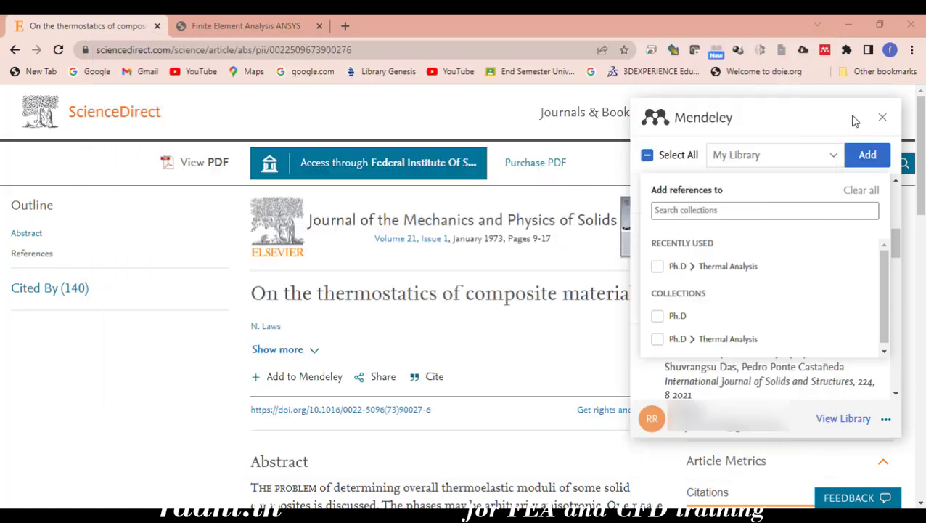
Reopen and browse the collection list, which shows only Ph.D and Ph.D > Thermal Analysis
left_click(836, 159)
scroll(835, 312, "down", 3)
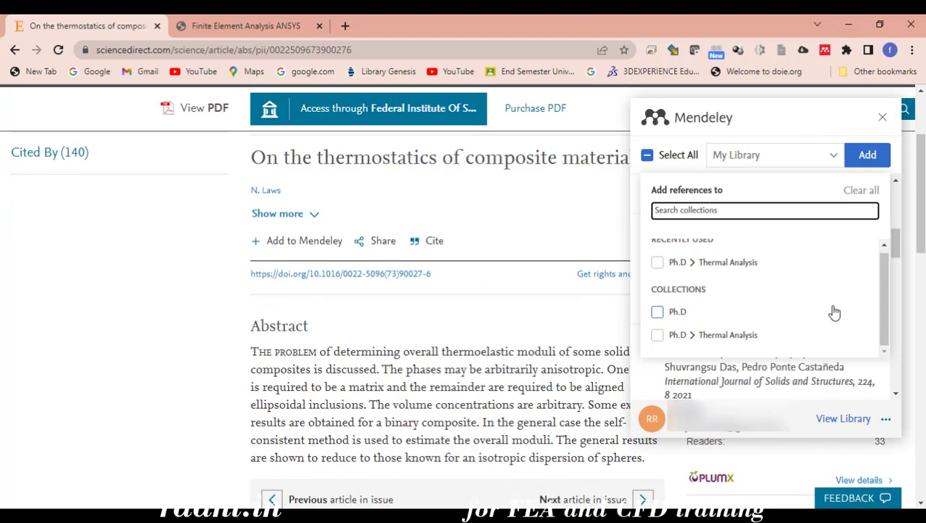
scroll(770, 300, "up", 4)
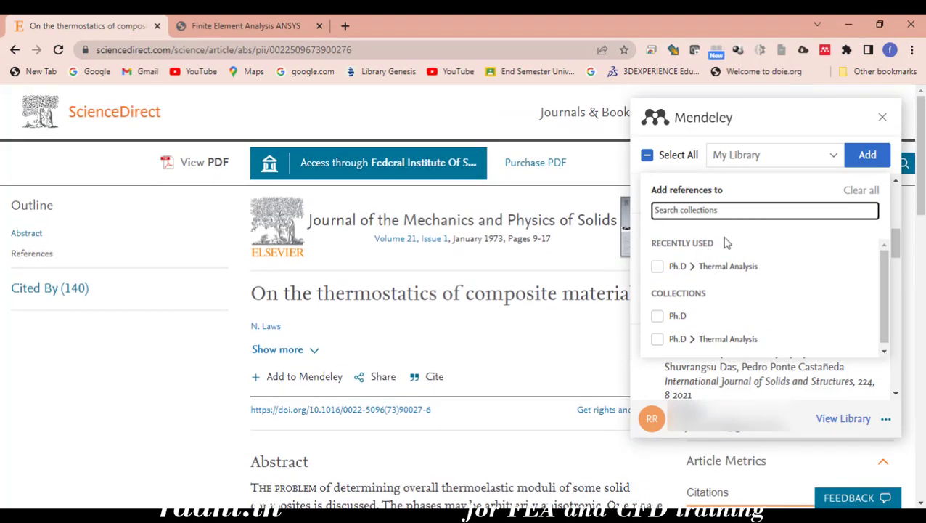
left_click(806, 158)
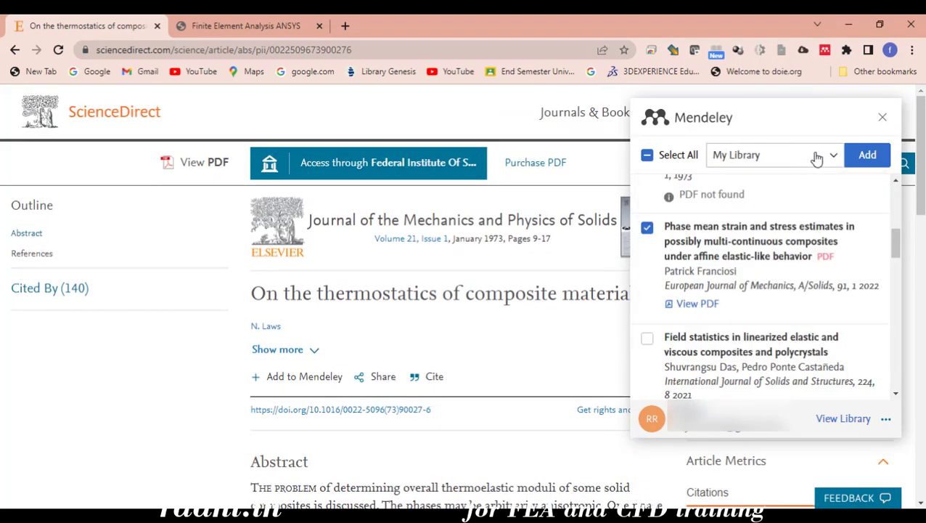
left_click(813, 156)
scroll(780, 310, "down", 2)
scroll(780, 312, "up", 2)
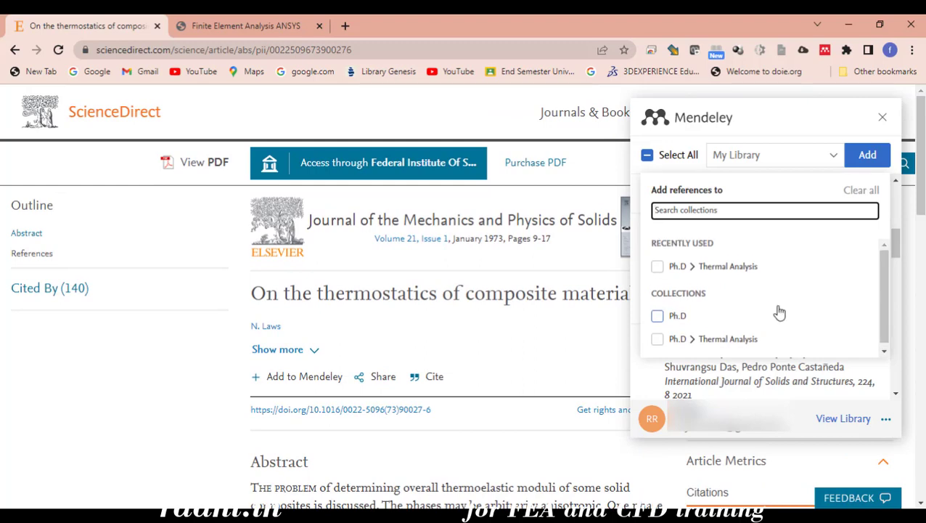
scroll(779, 313, "down", 2)
Relaunch the Web Importer on the article and browse its collection list again
left_click(883, 118)
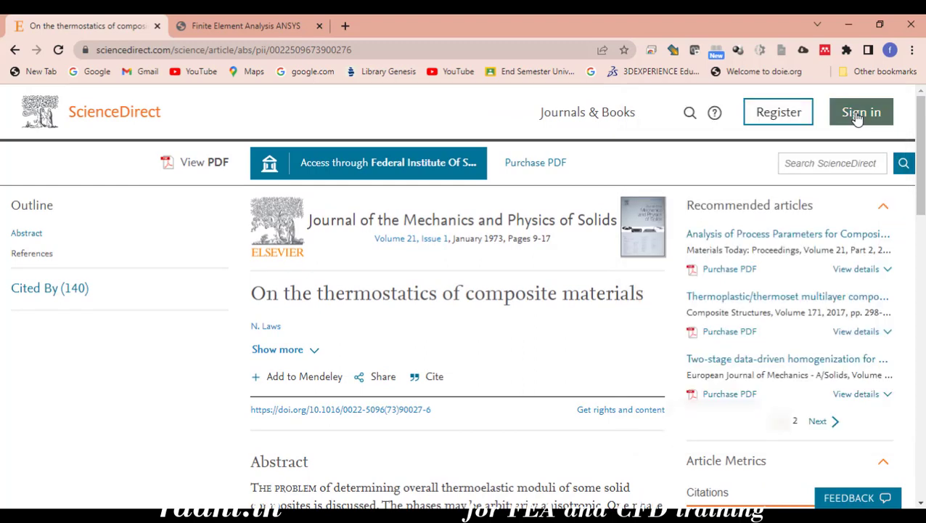
left_click(824, 50)
left_click(804, 152)
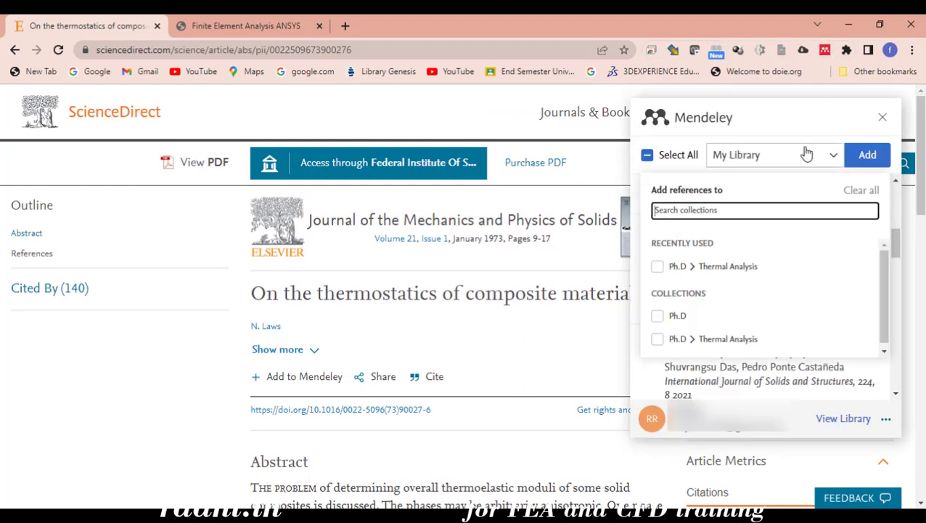
scroll(787, 305, "down", 1)
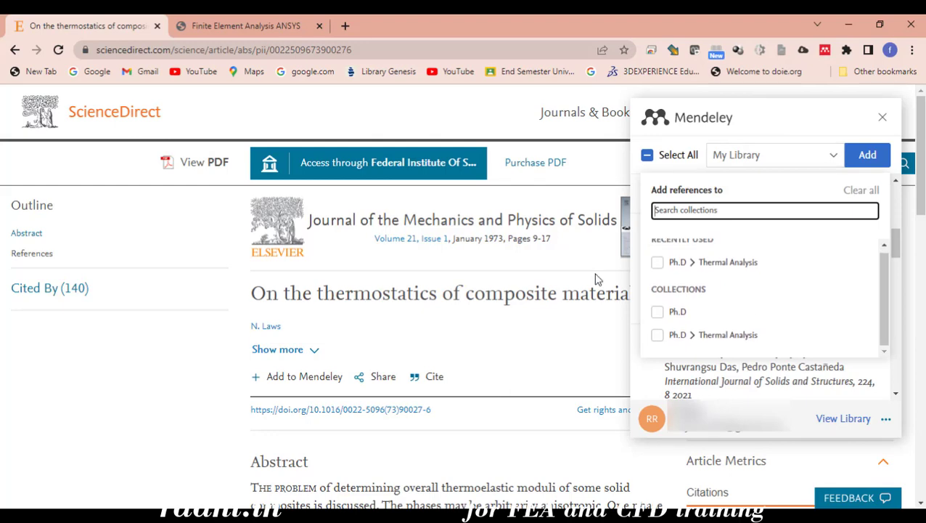
scroll(667, 478, "down", 3)
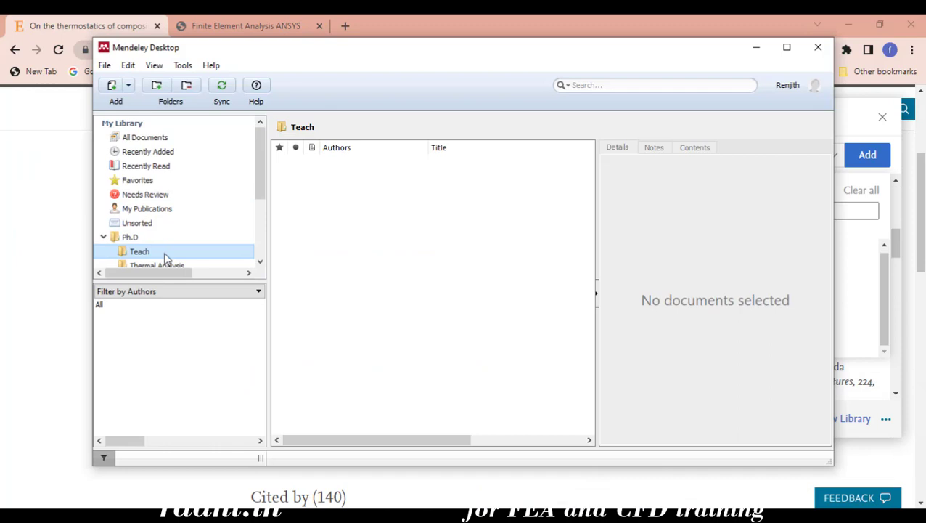
scroll(161, 250, "down", 2)
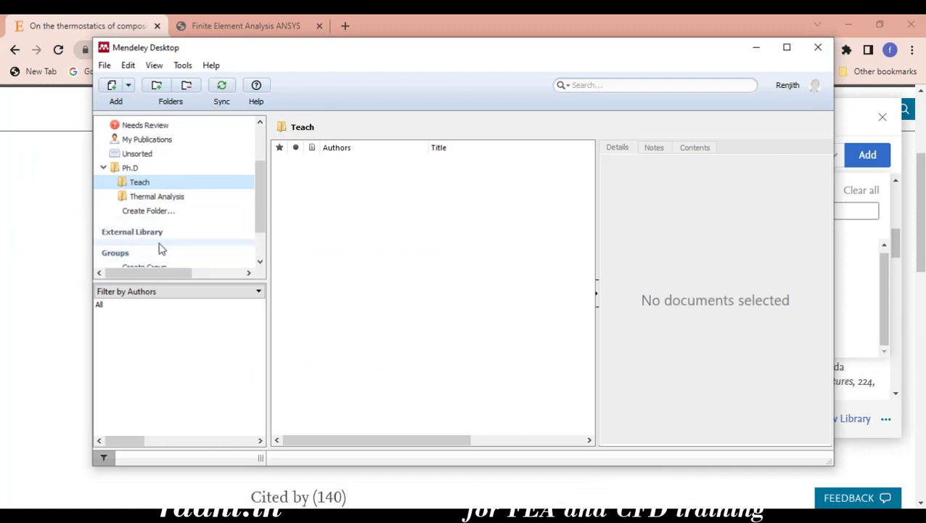
Select the Ph.D and Teach folders and sync the Mendeley Desktop library
left_click(146, 170)
left_click(144, 182)
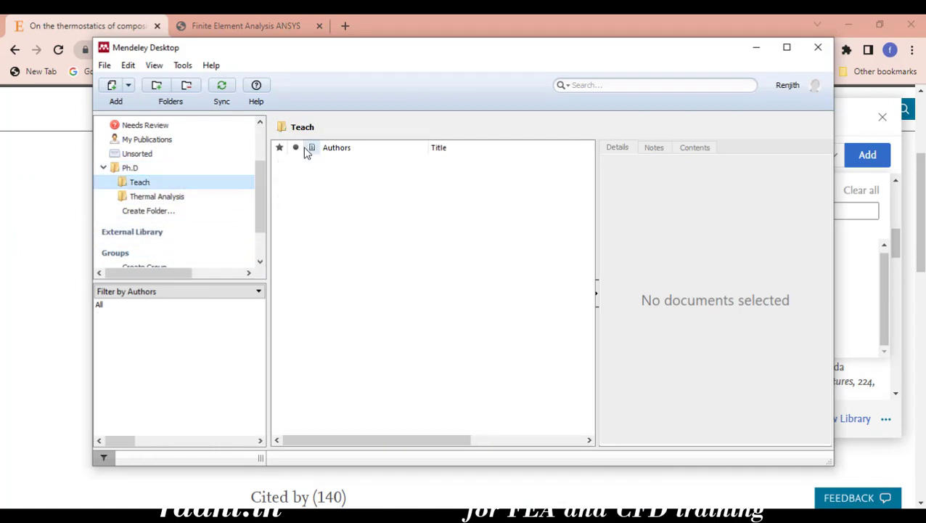
left_click(225, 88)
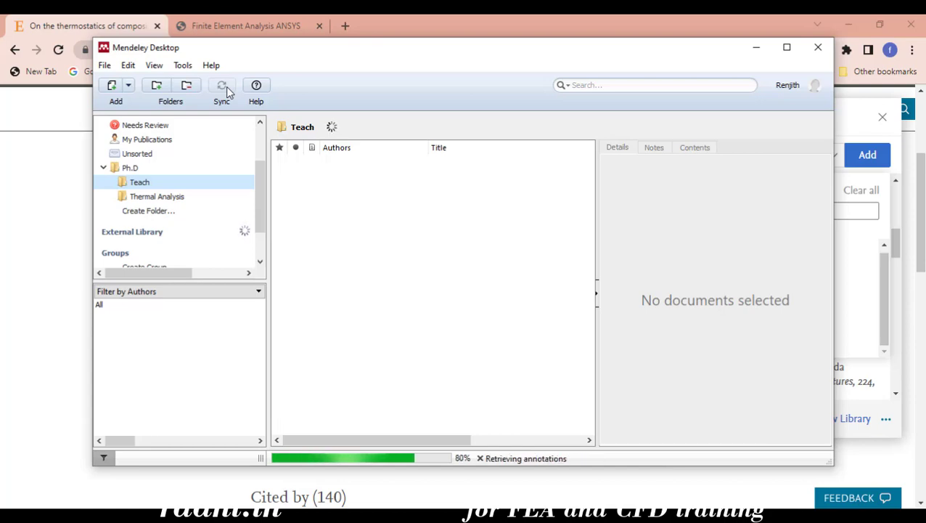
Minimize Mendeley Desktop and relaunch the Web Importer on the article page
left_click(756, 49)
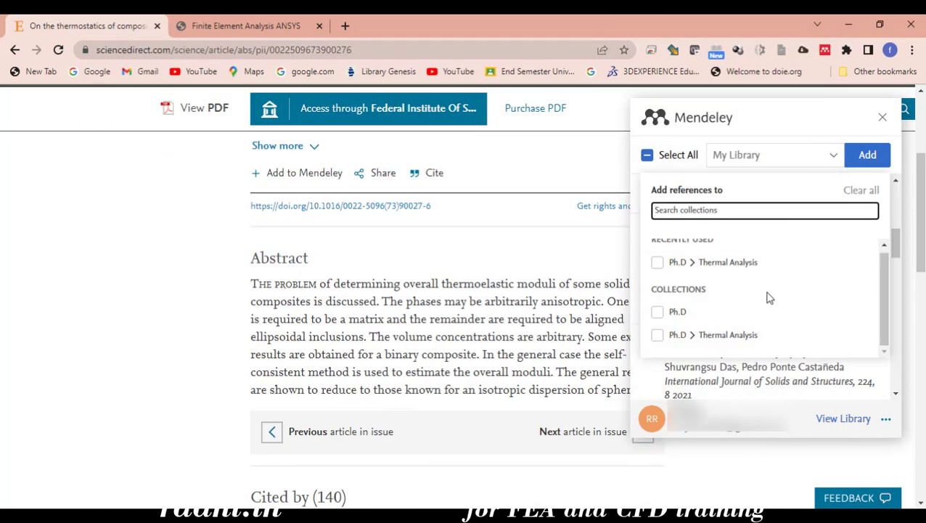
scroll(769, 297, "down", 5)
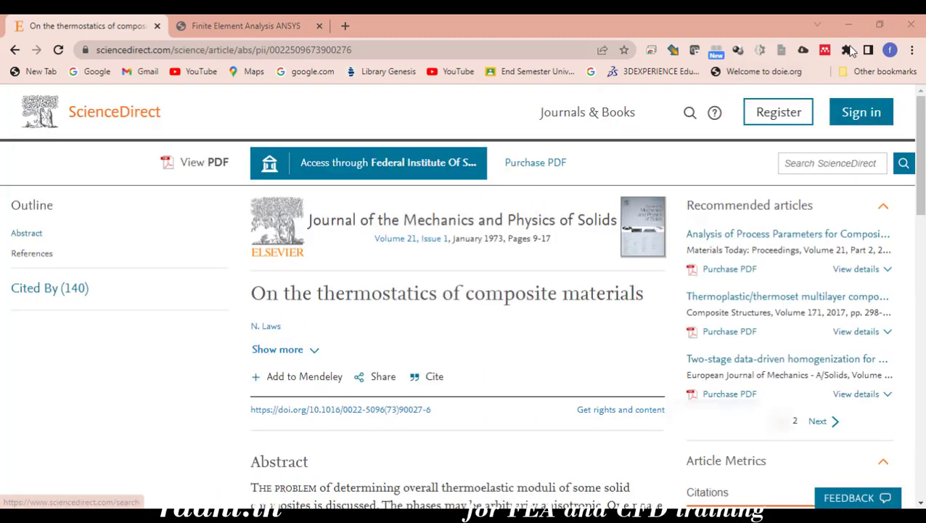
left_click(826, 50)
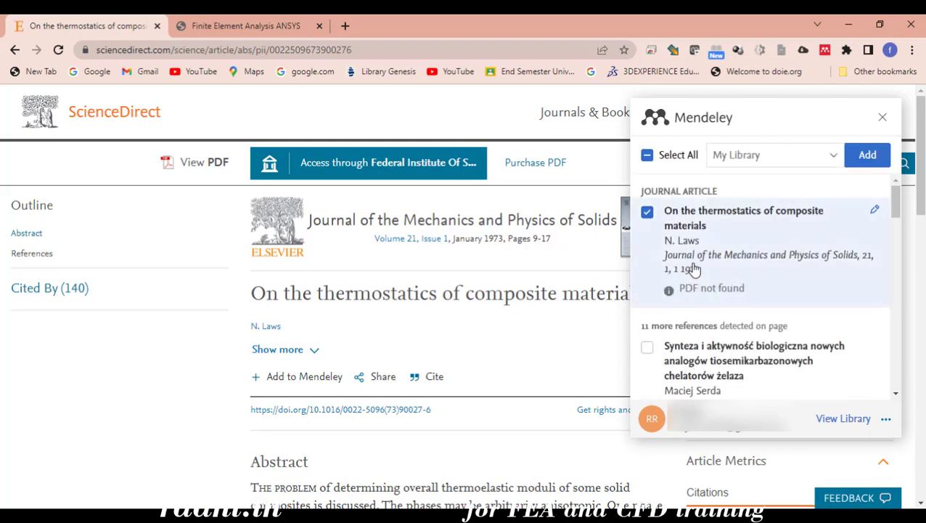
Launch Mendeley Desktop from a Start menu search for 'men'
key("super")
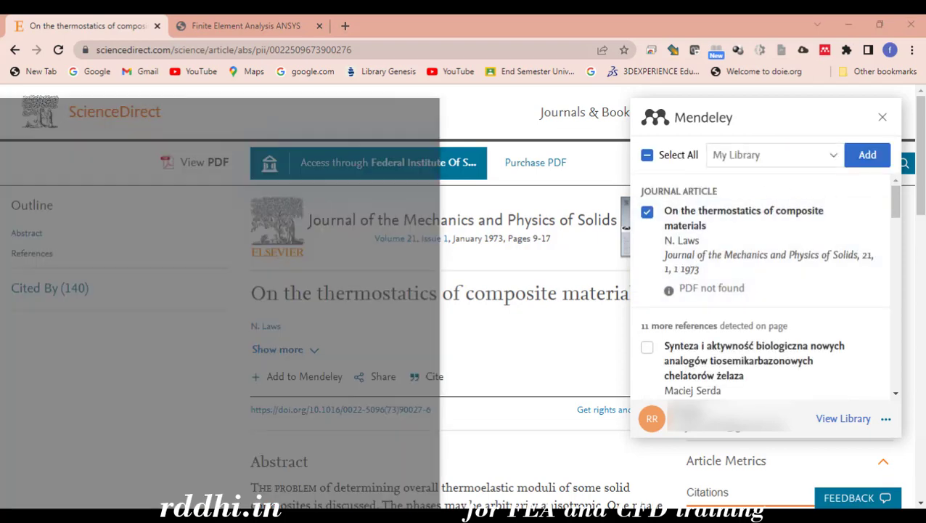
type("men")
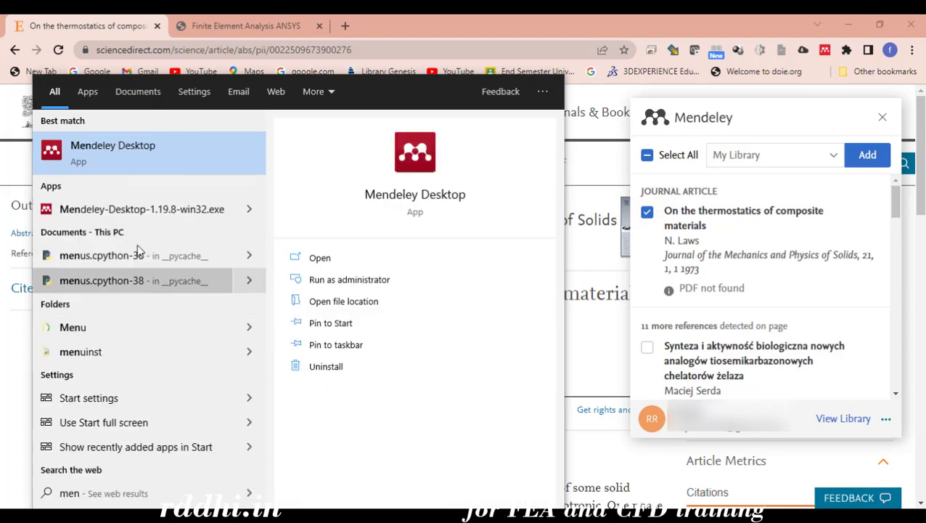
left_click(138, 164)
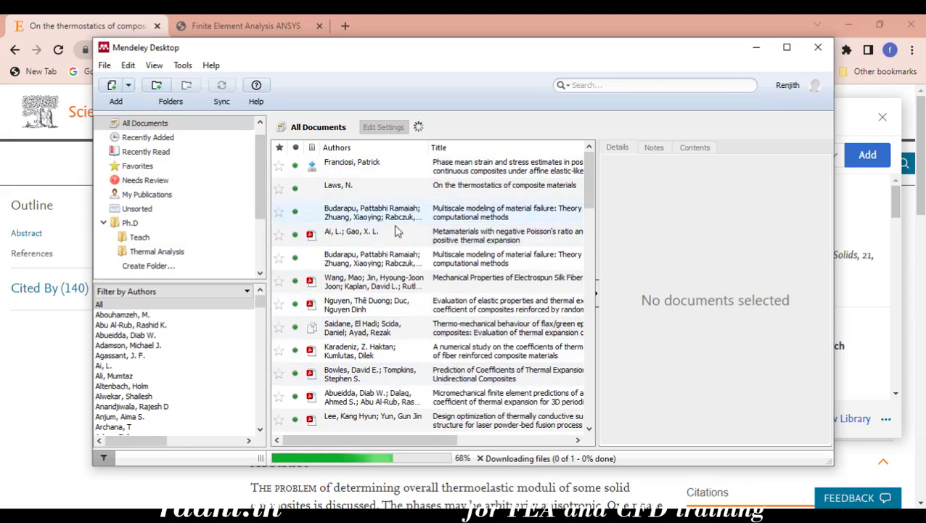
Remove the thermal expansion coefficients study from the Teach folder, then minimize Mendeley Desktop
left_click(154, 251)
left_click(176, 237)
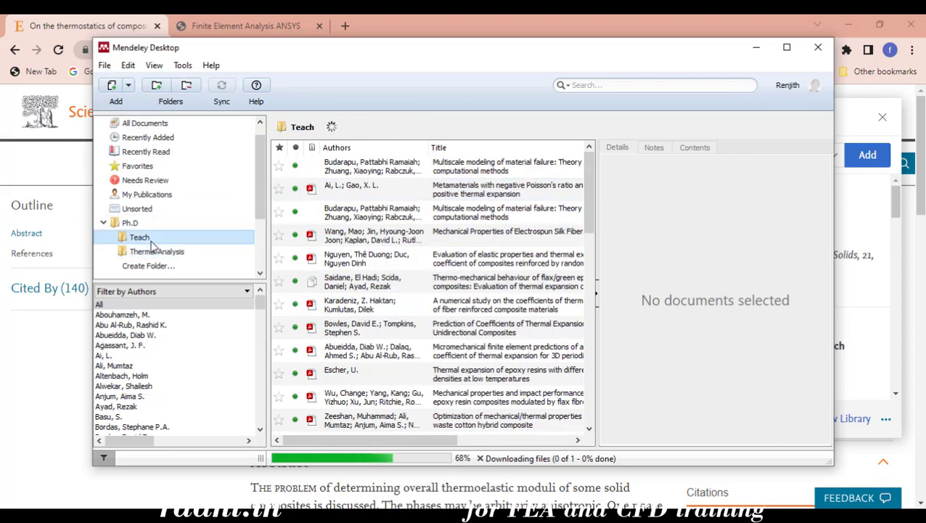
left_click(397, 172)
right_click(398, 172)
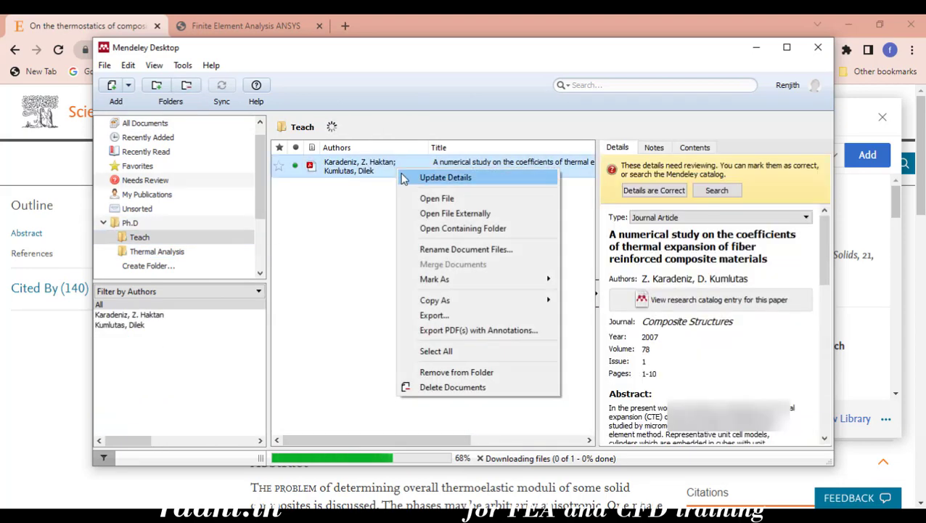
left_click(428, 373)
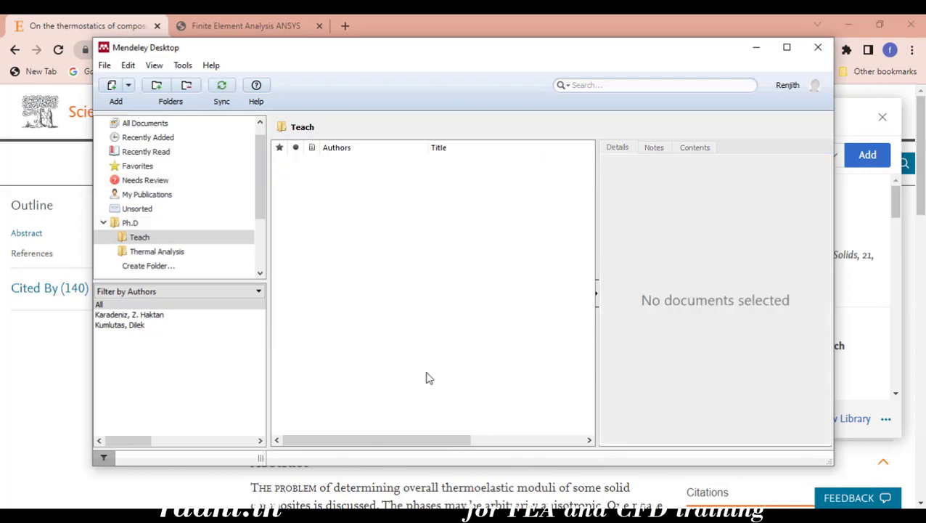
left_click(756, 50)
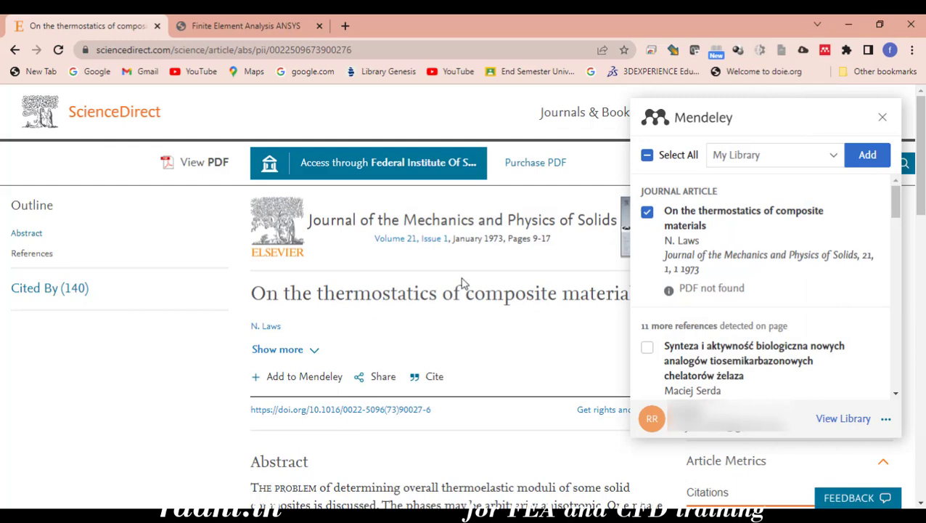
Browse the Web Importer's list of target collections
left_click(769, 155)
left_click(772, 157)
scroll(726, 254, "down", 2)
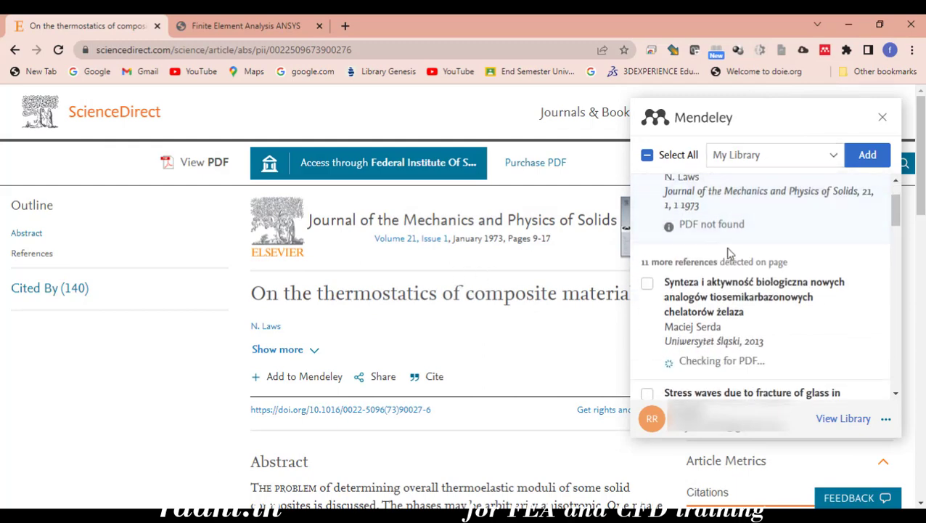
scroll(730, 252, "up", 2)
scroll(736, 248, "down", 1)
scroll(719, 257, "down", 5)
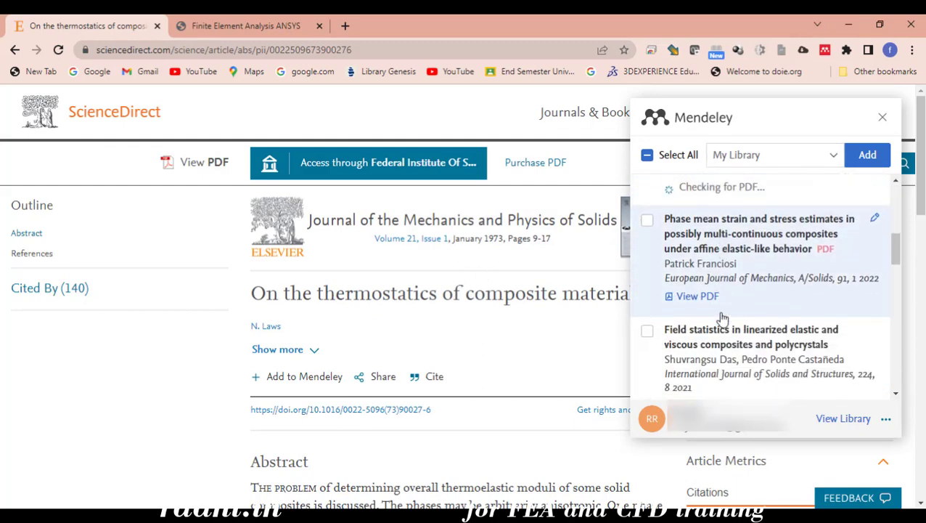
scroll(702, 252, "up", 2)
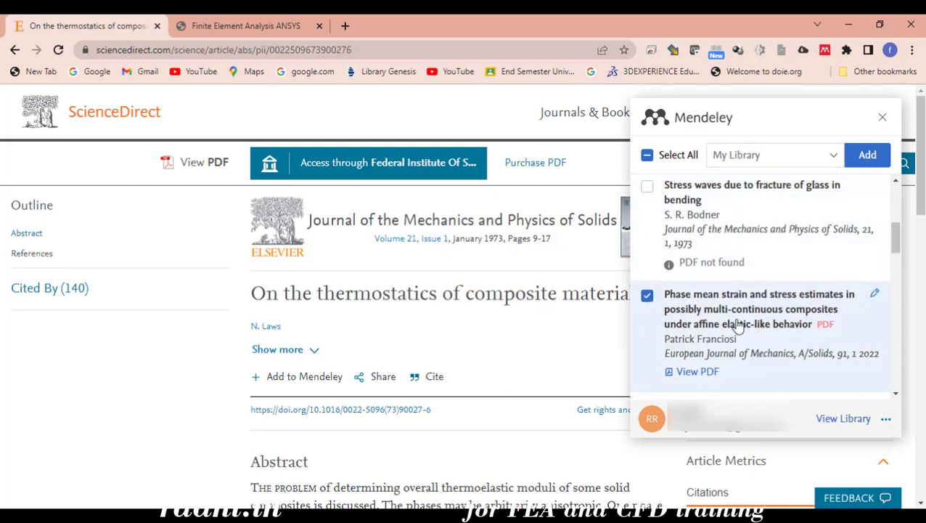
scroll(792, 336, "down", 5)
scroll(788, 335, "down", 4)
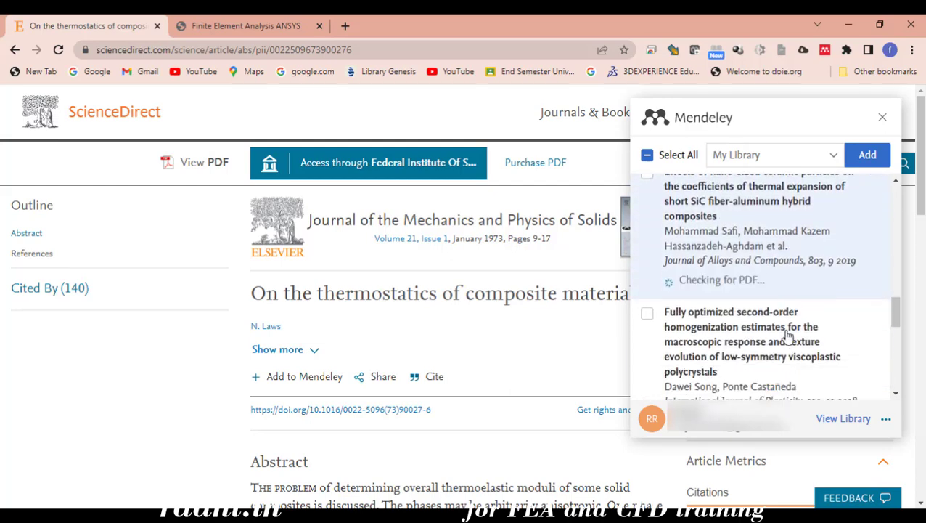
scroll(788, 319, "up", 7)
scroll(788, 314, "up", 3)
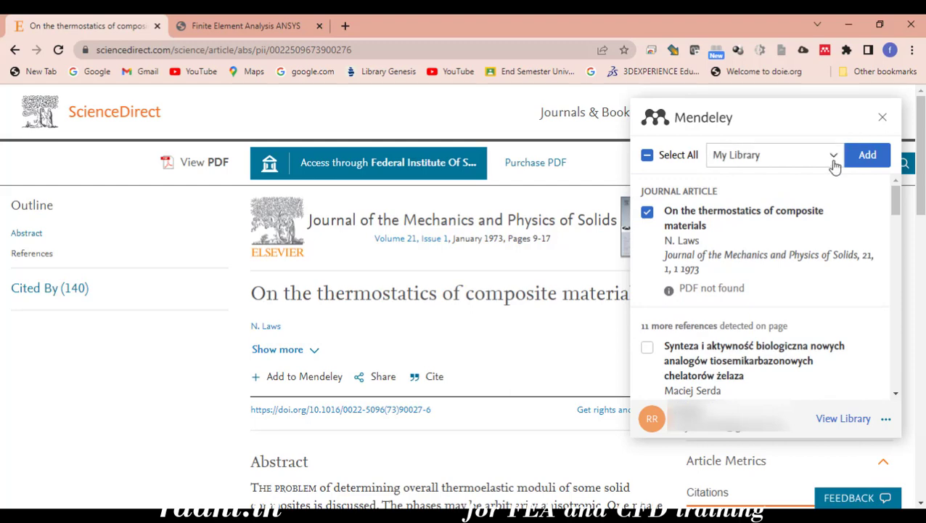
Pick Ph.D > Teach as the target collection and add the thermostatics article
left_click(833, 157)
scroll(661, 320, "down", 1)
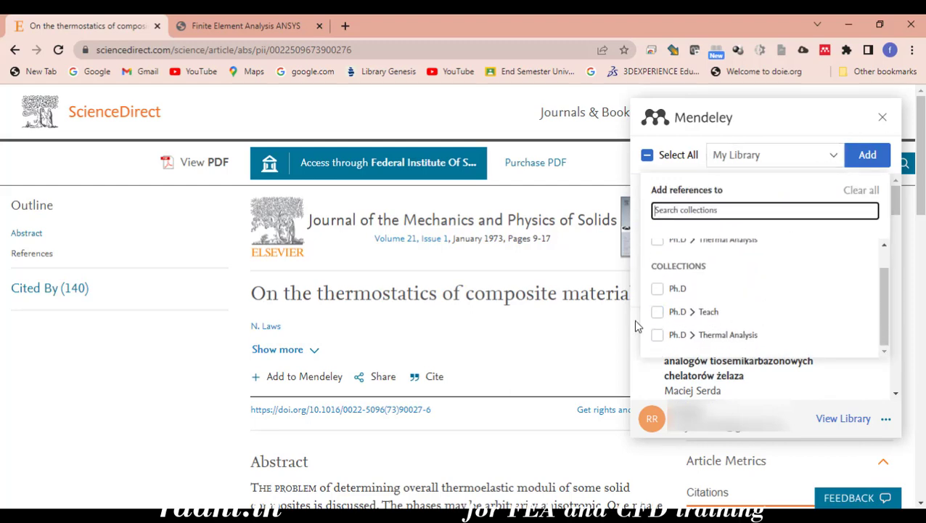
left_click(657, 313)
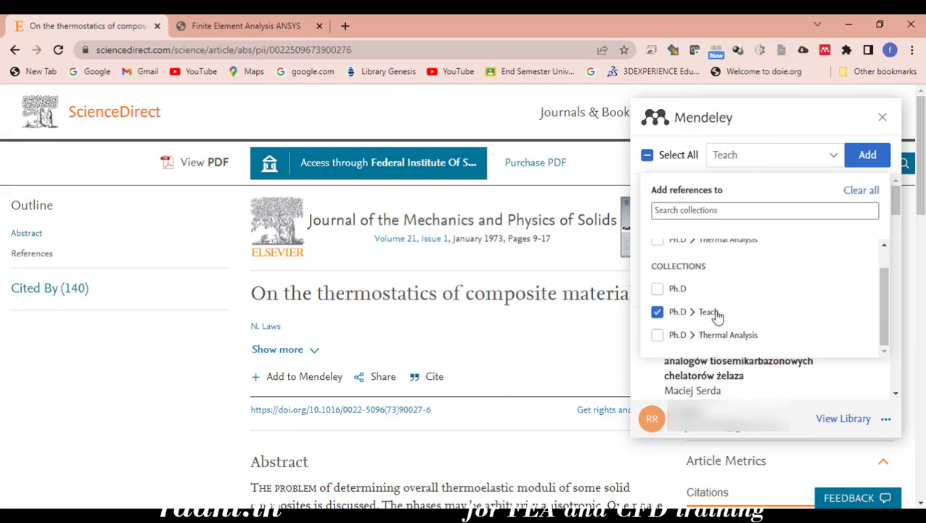
left_click(875, 159)
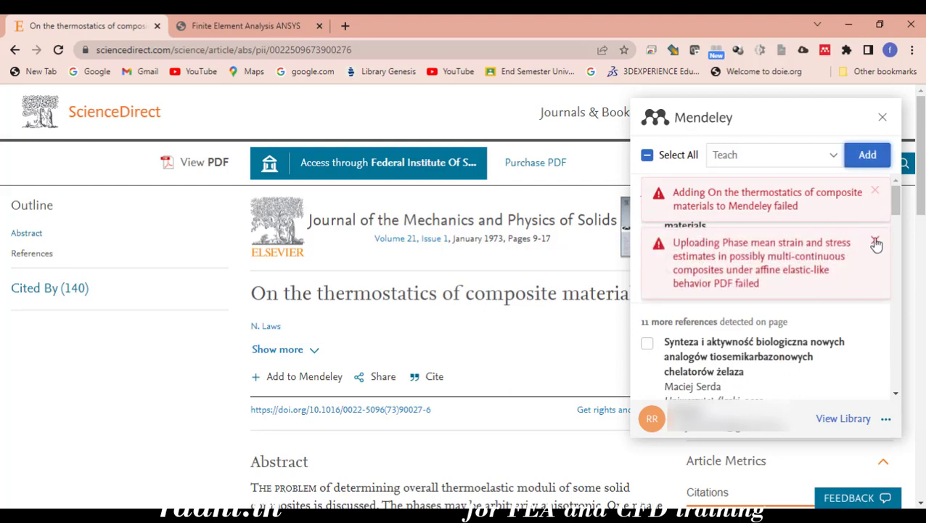
Dismiss the PDF-upload and adding-failed errors, then retry adding the thermostatics article
left_click(875, 242)
left_click(877, 192)
left_click(867, 155)
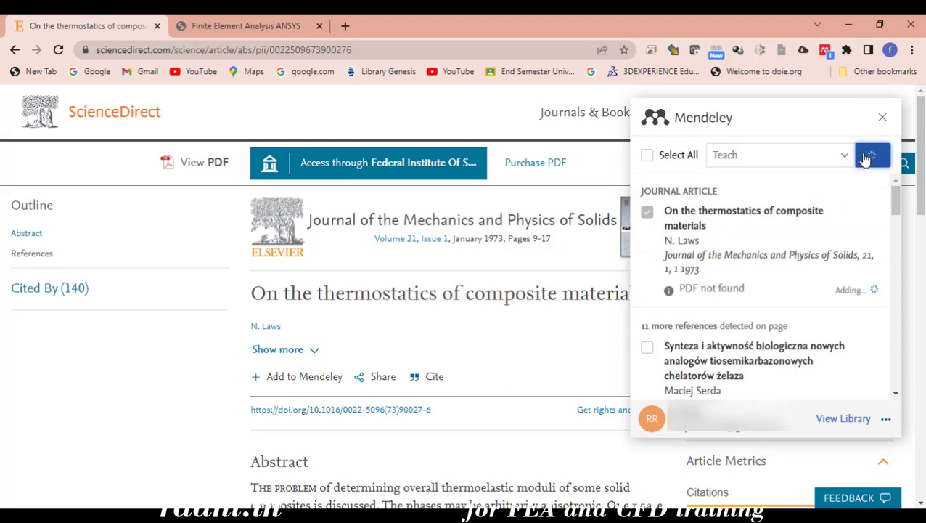
Confirm 'On the thermostatics…' was added, then switch to Mendeley Desktop
scroll(753, 278, "down", 5)
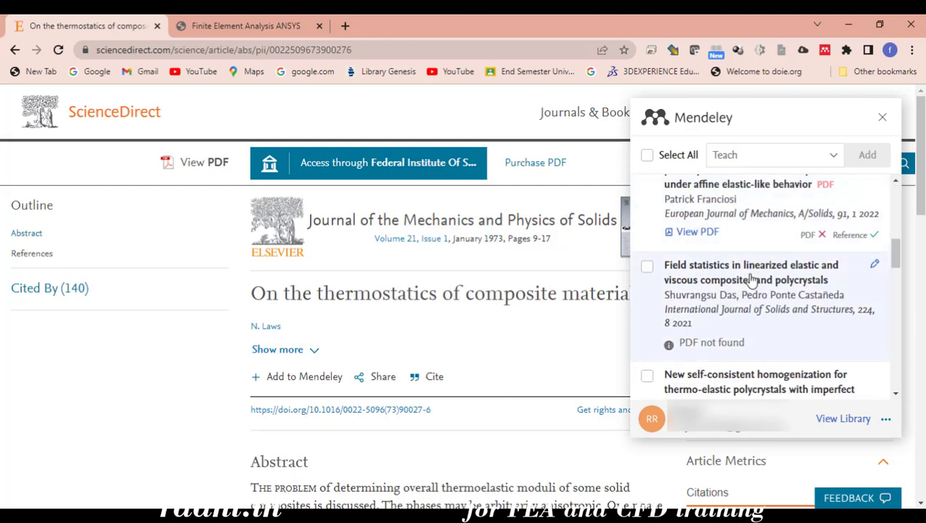
scroll(754, 278, "down", 8)
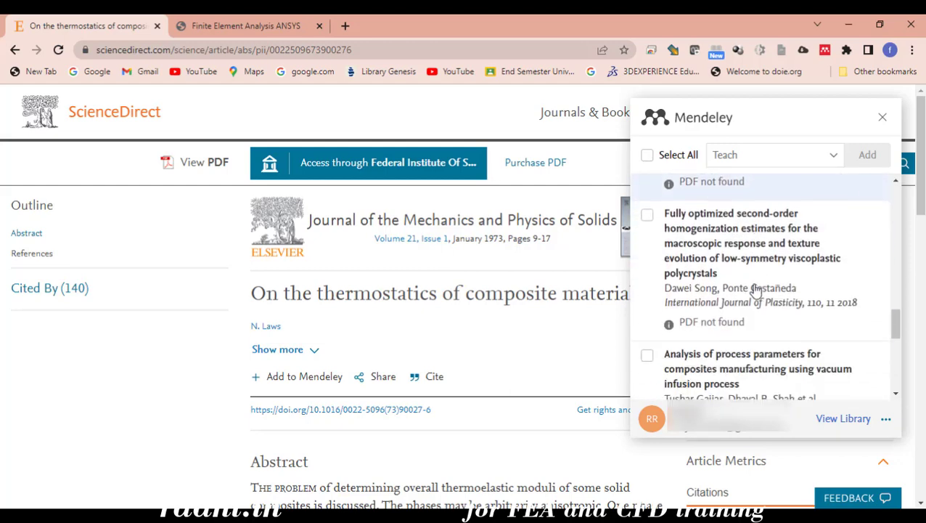
scroll(755, 287, "down", 2)
scroll(761, 324, "up", 5)
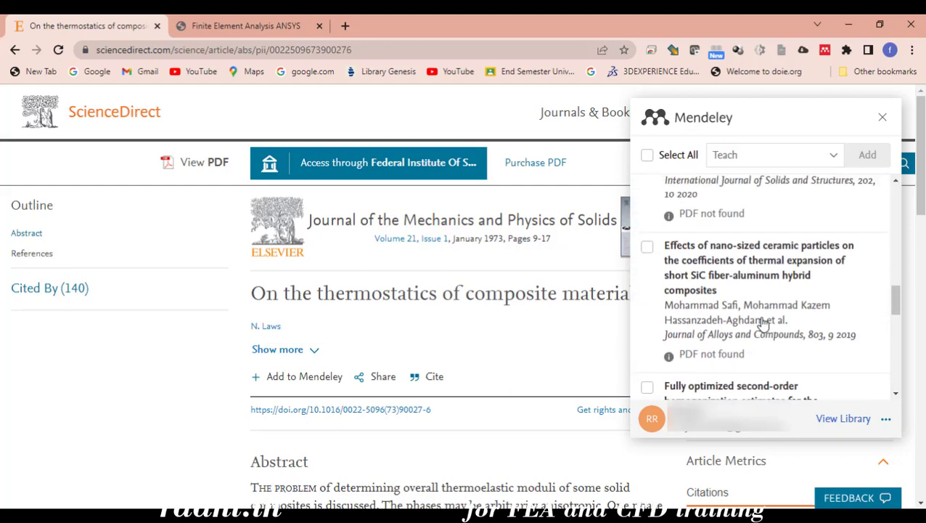
scroll(762, 324, "up", 10)
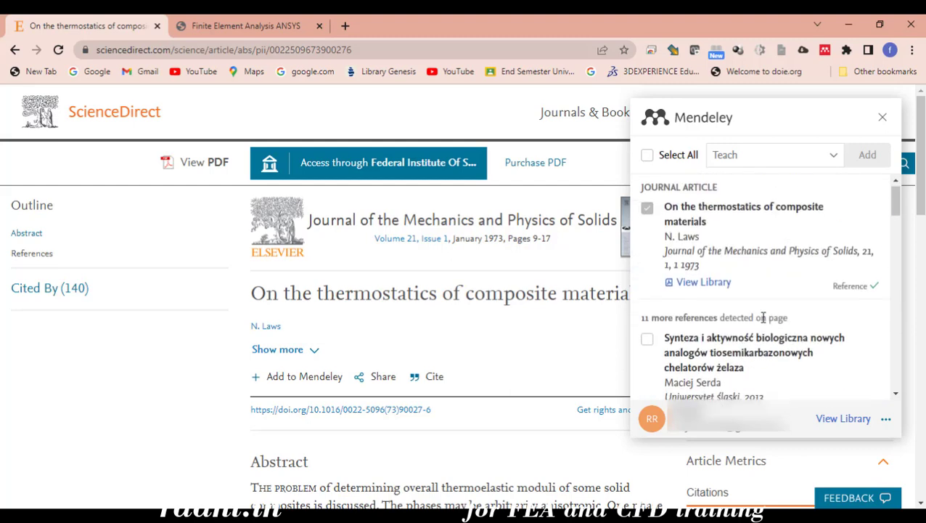
scroll(763, 318, "down", 3)
scroll(726, 342, "down", 1)
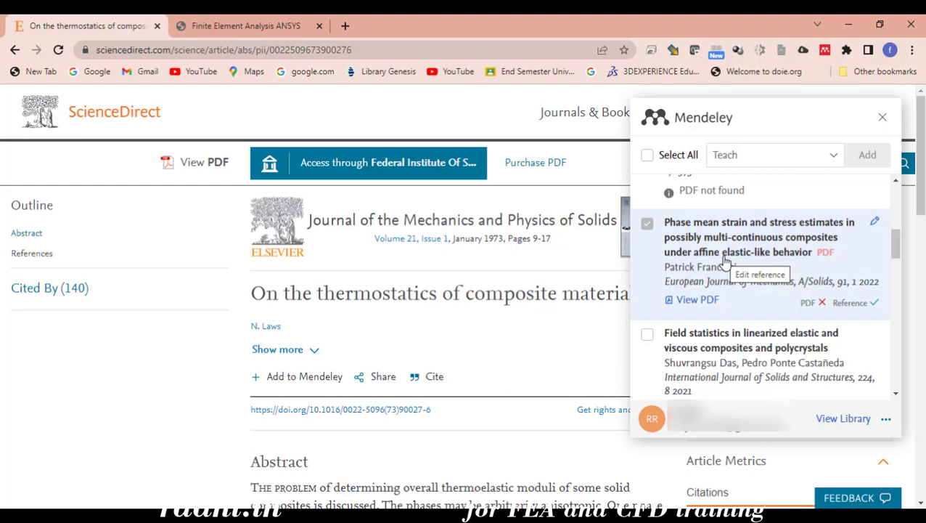
key("alt+Tab")
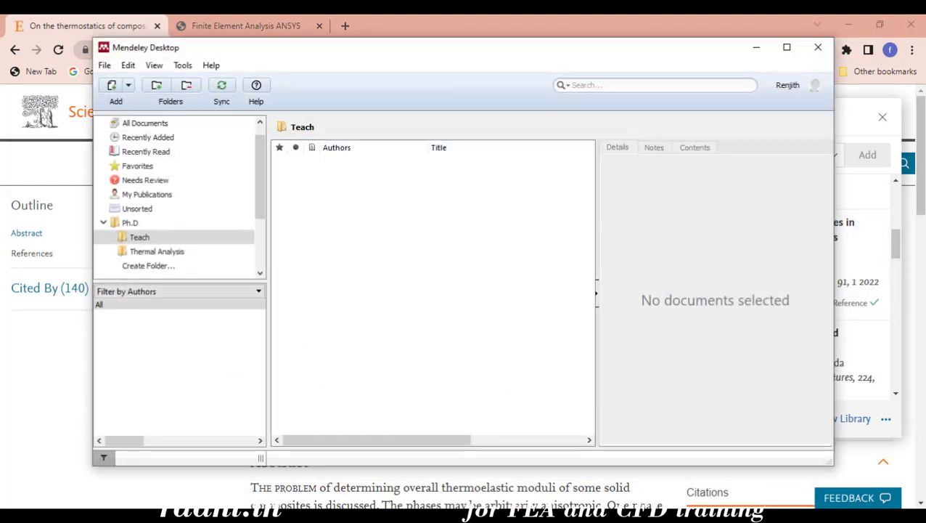
Open the Teach folder and sync so the thermostatics and phase mean strain articles appear
left_click(145, 240)
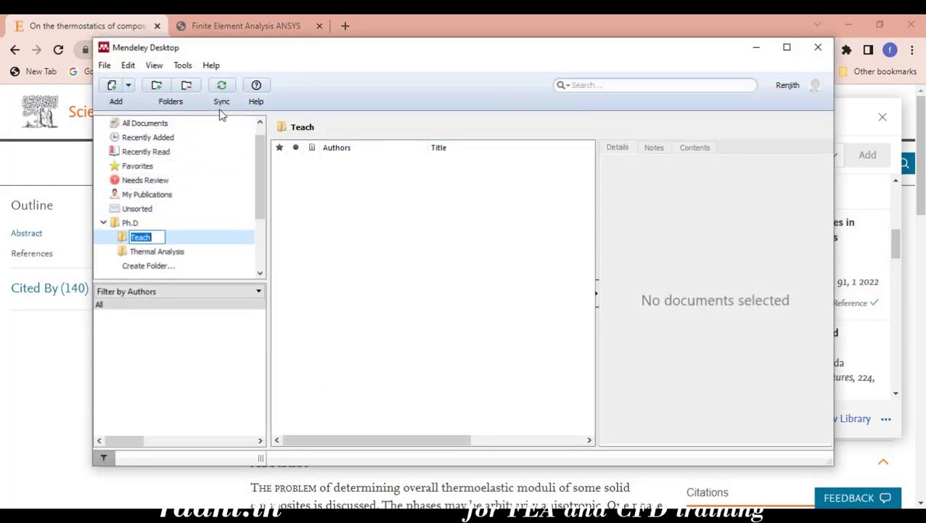
left_click(221, 87)
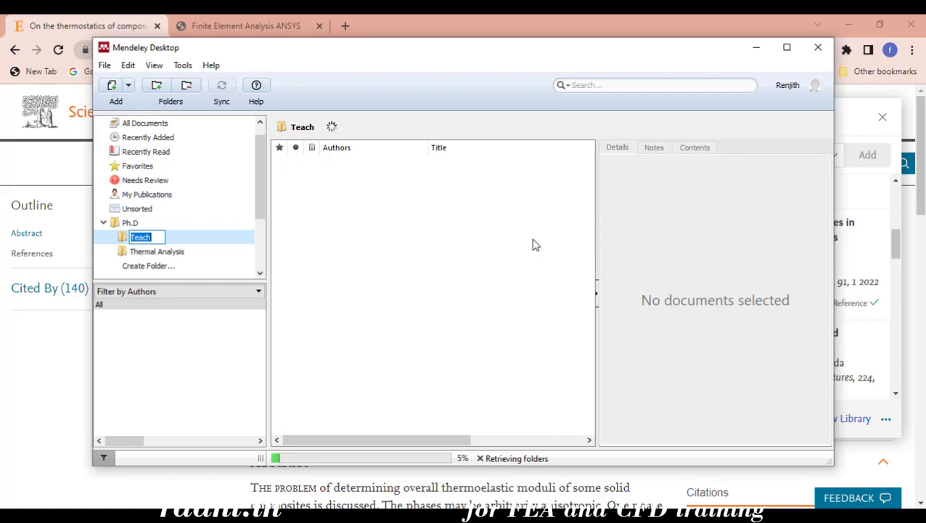
key("Right")
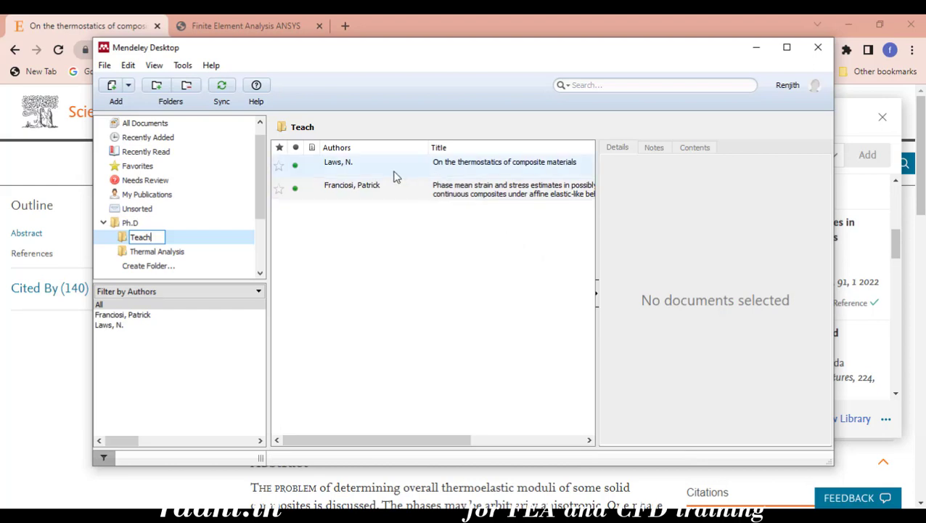
Run Update Details on the thermostatics and the phase mean strain articles
left_click(479, 167)
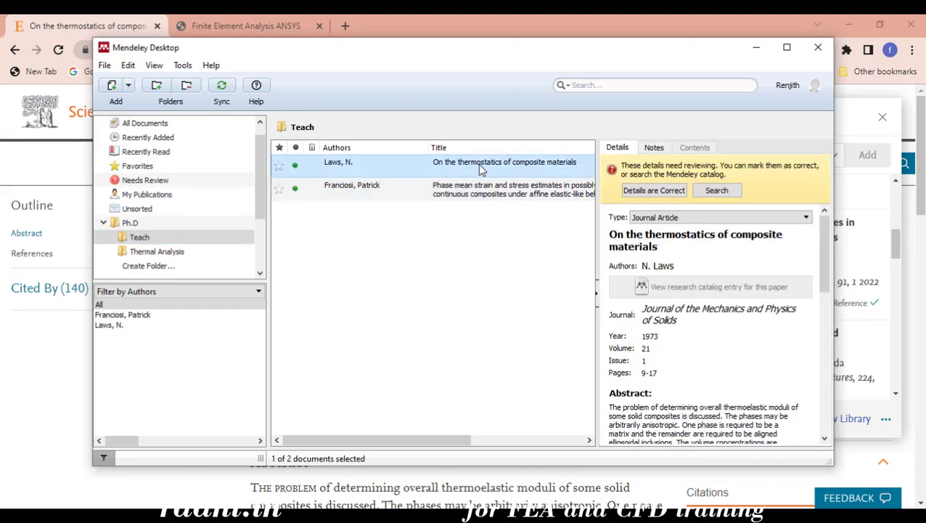
right_click(485, 171)
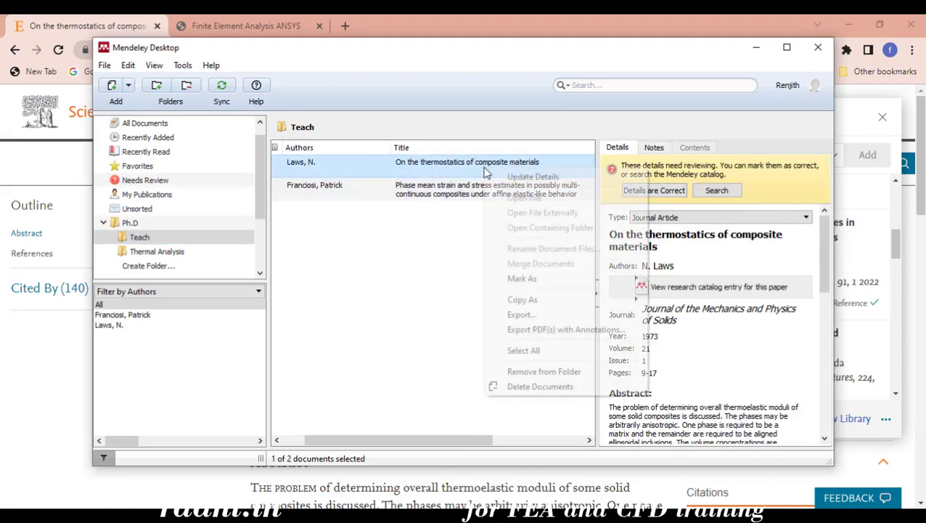
left_click(509, 176)
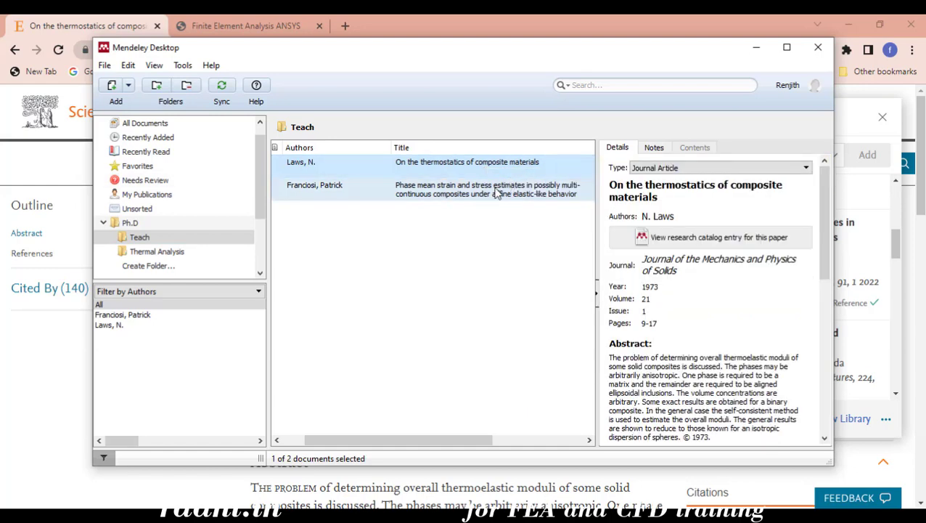
scroll(750, 335, "down", 10)
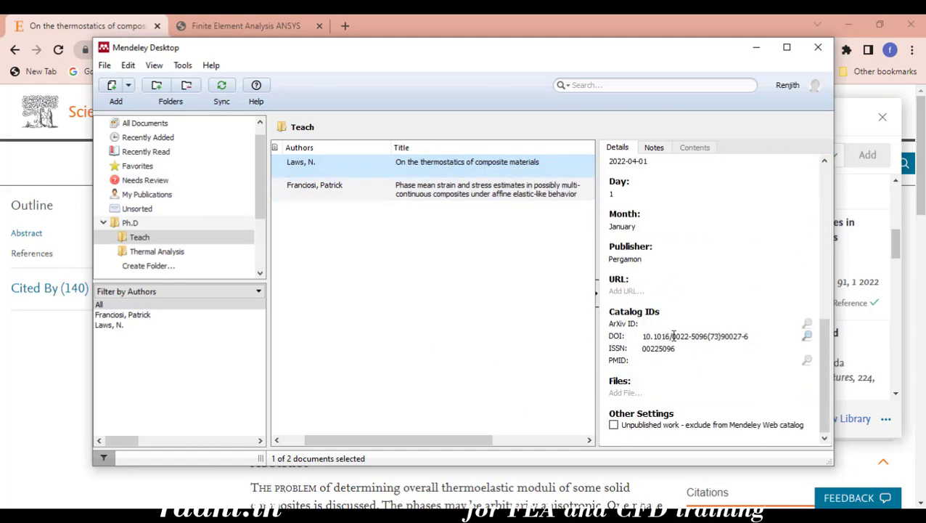
scroll(710, 326, "up", 8)
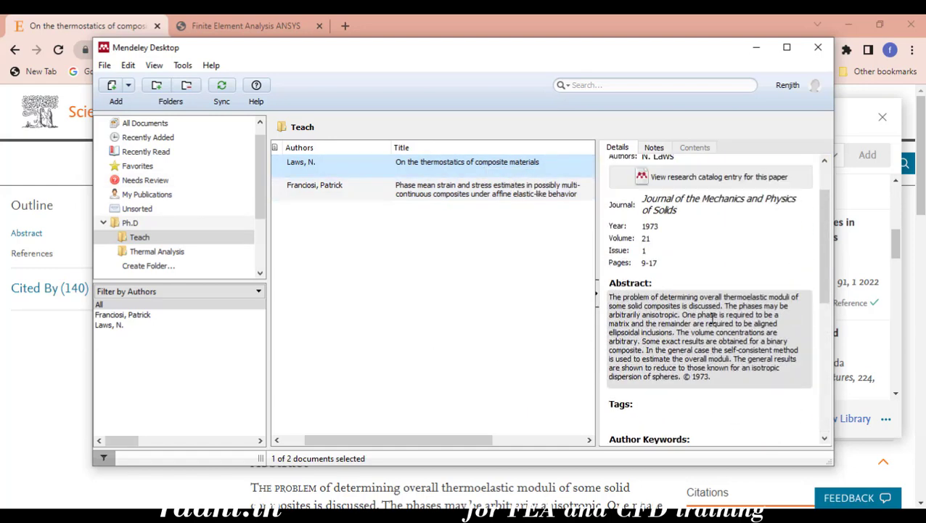
left_click(456, 196)
right_click(459, 197)
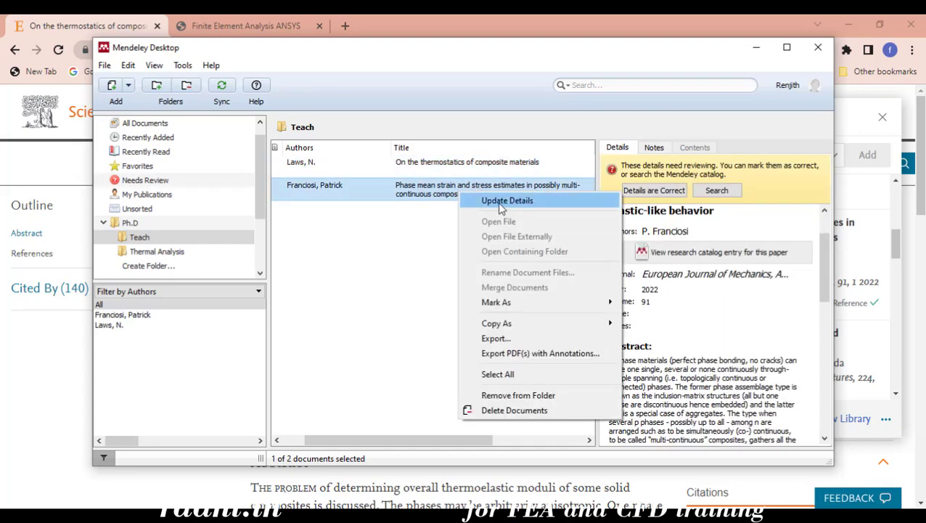
left_click(501, 201)
scroll(708, 283, "down", 10)
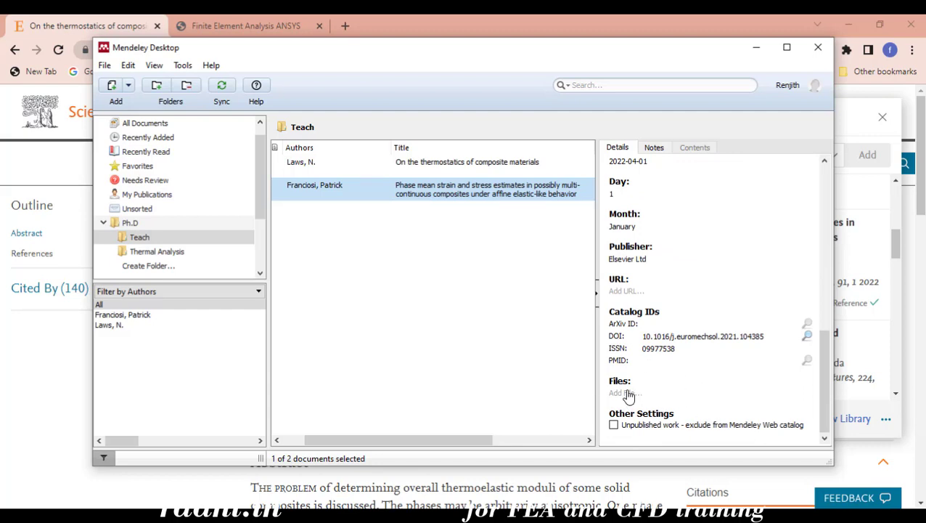
Compare both articles' Details panels for publisher and DOI
left_click(434, 163)
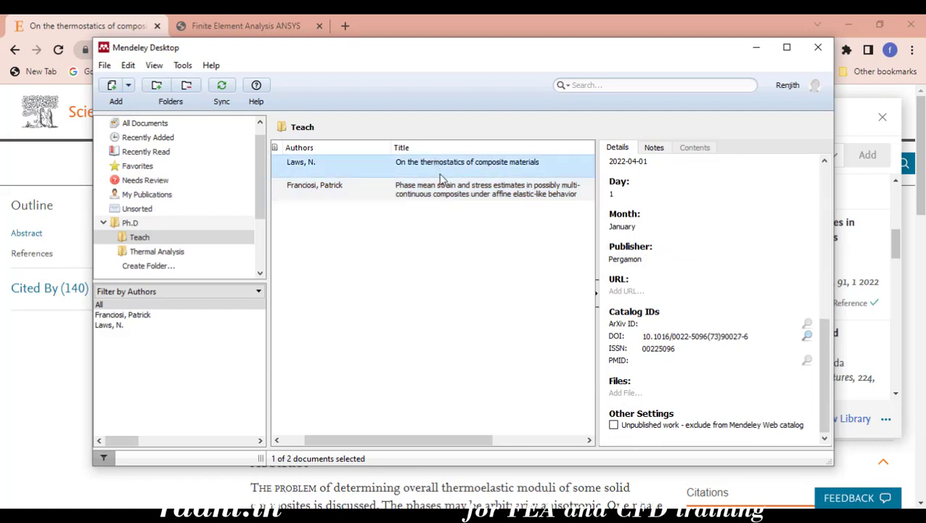
left_click(441, 187)
scroll(608, 266, "down", 1)
scroll(609, 266, "down", 1)
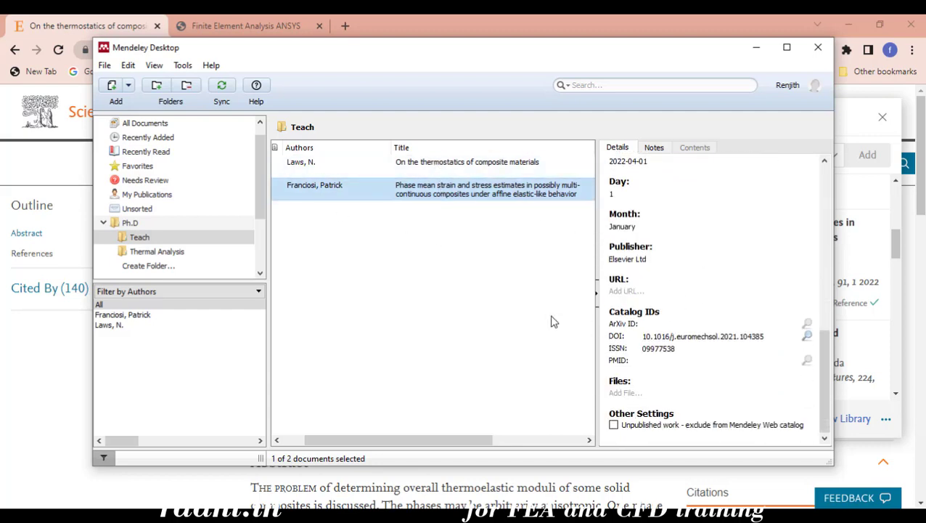
left_click(436, 161)
left_click(429, 190)
left_click(439, 164)
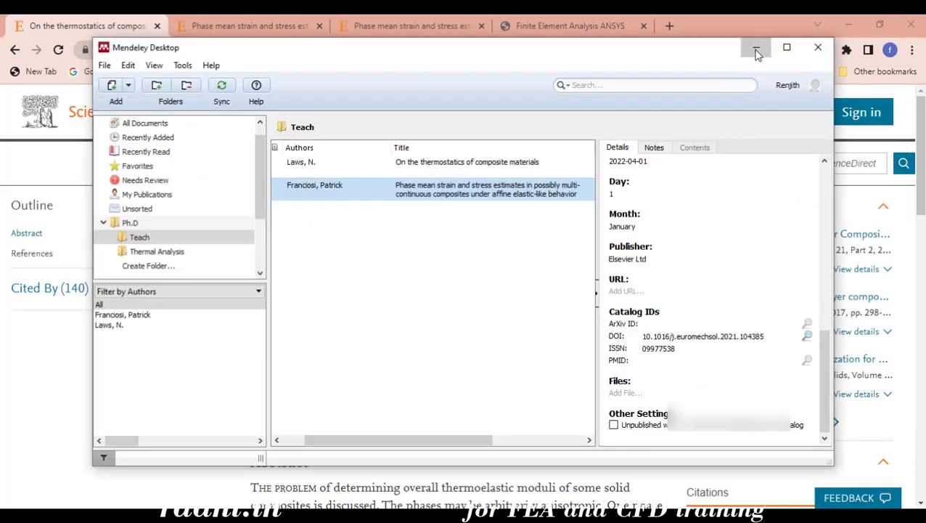
Minimize Mendeley and go back to the ScienceDirect home page
left_click(756, 51)
left_click(239, 27)
left_click(104, 28)
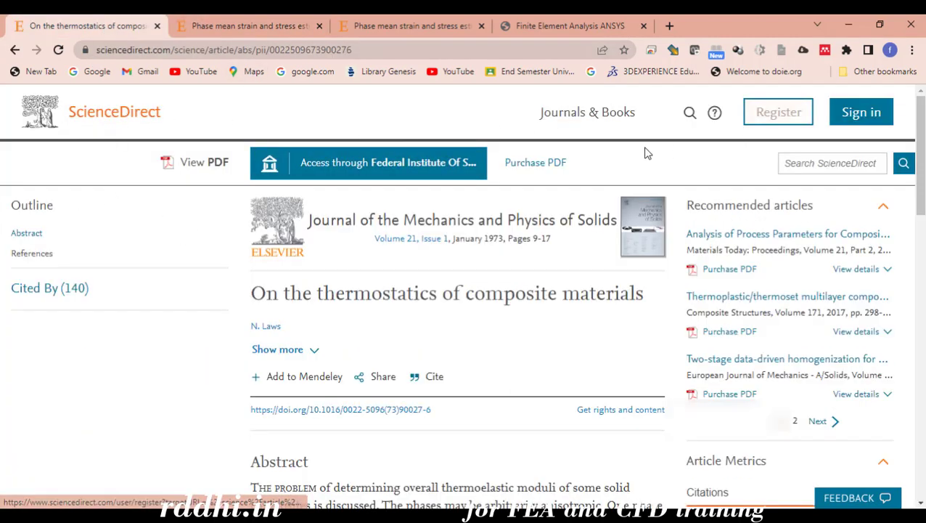
left_click(217, 50)
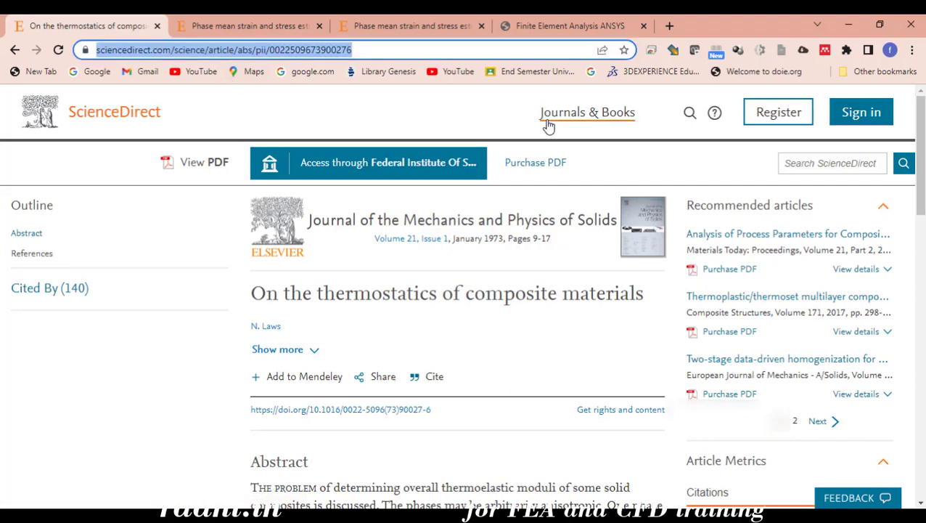
left_click(132, 114)
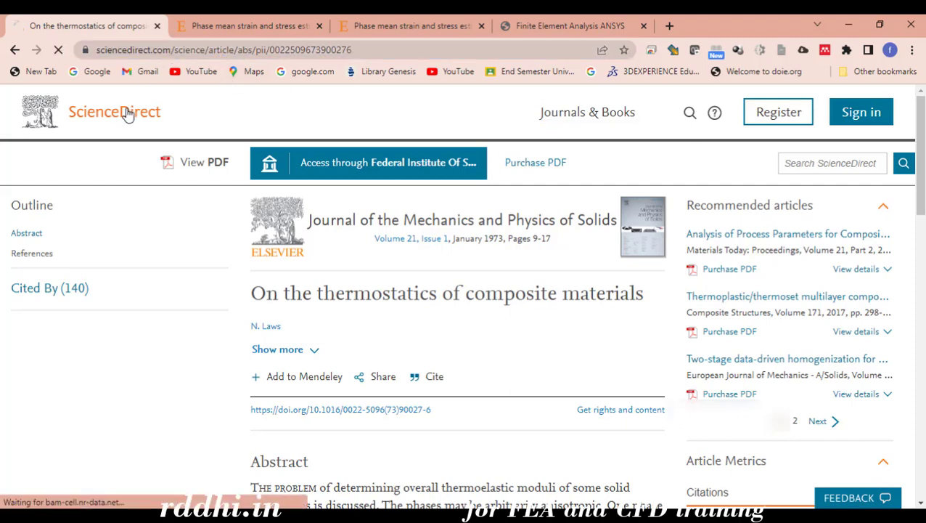
Search ScienceDirect for 'composite material' and open the first result, the recycled PET review
left_click(674, 206)
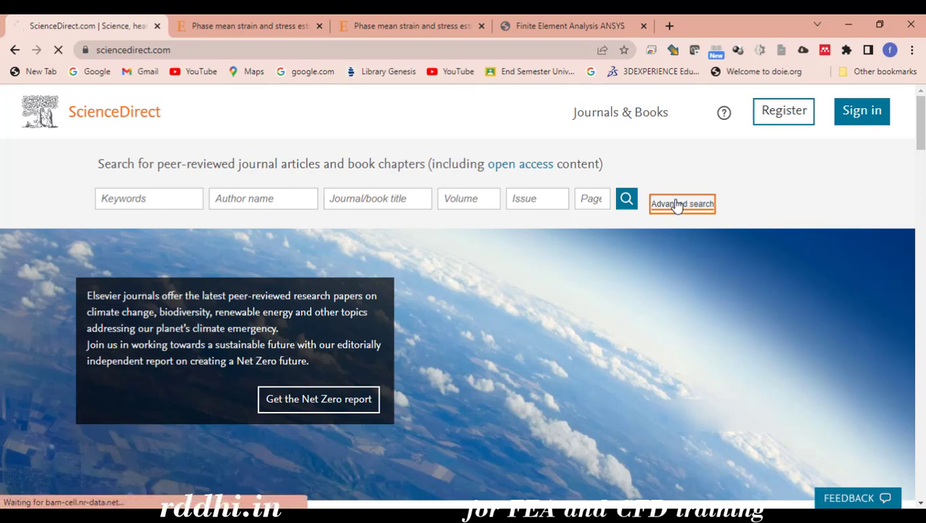
left_click(363, 256)
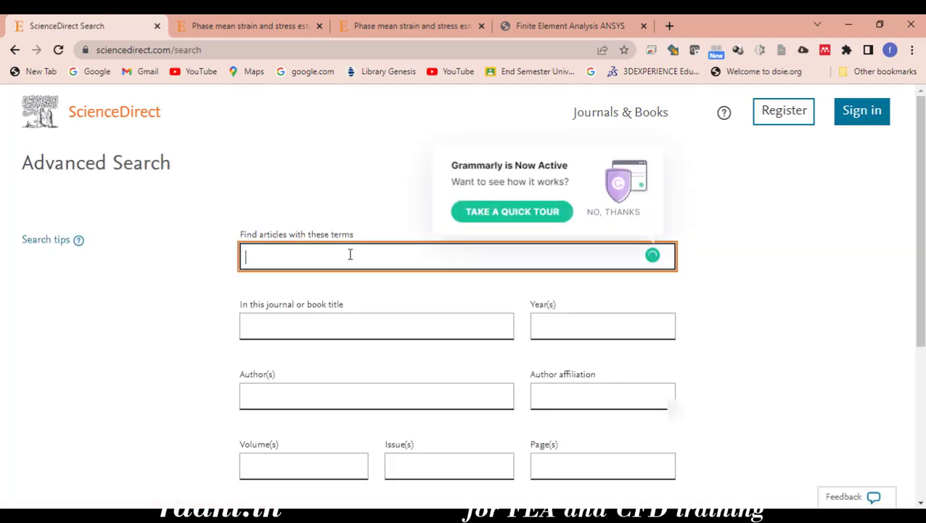
type("composite")
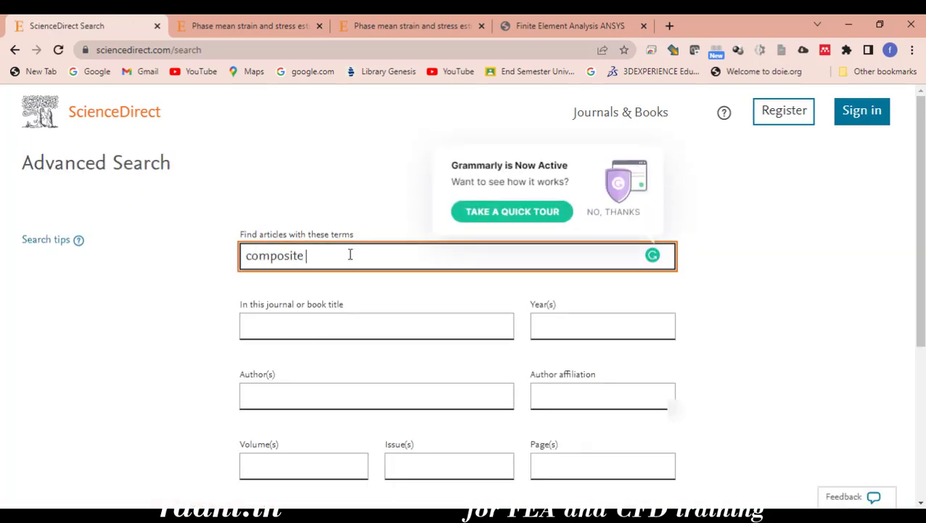
type(" material")
scroll(429, 312, "down", 4)
left_click(633, 303)
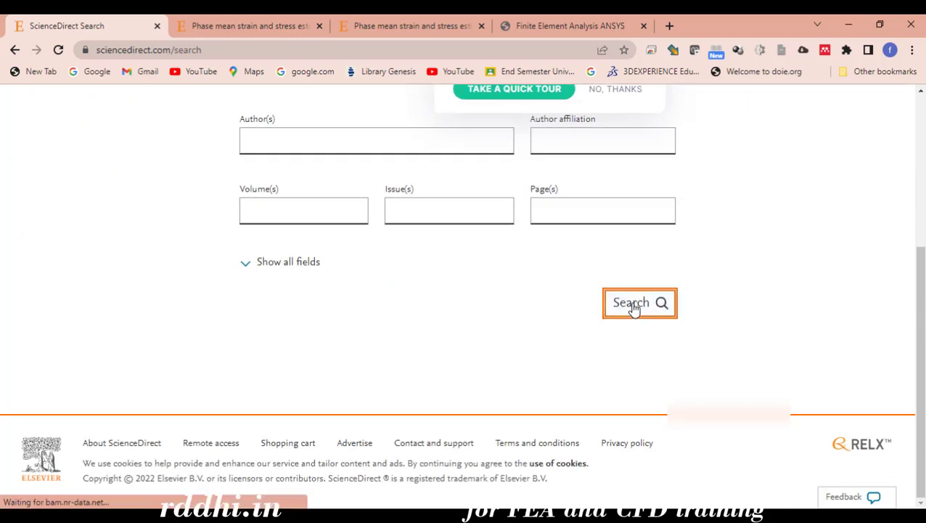
scroll(356, 343, "down", 1)
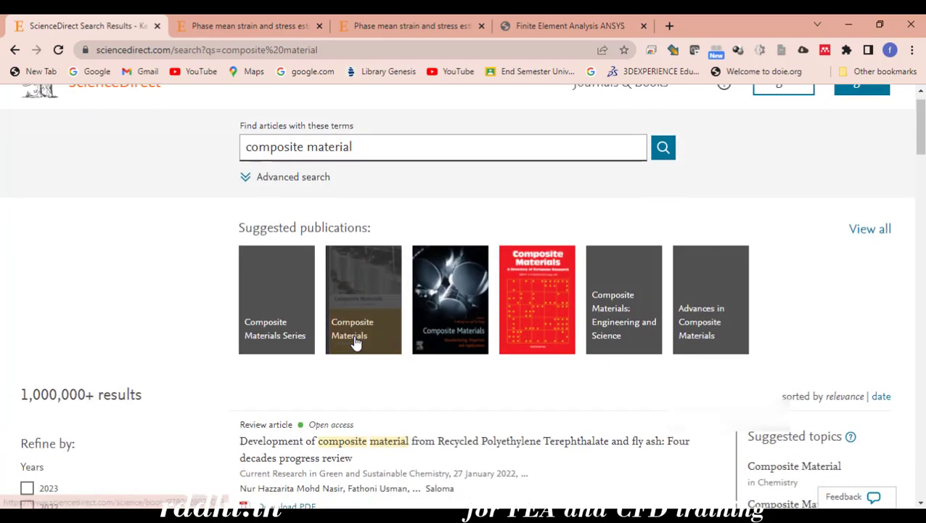
scroll(355, 343, "down", 3)
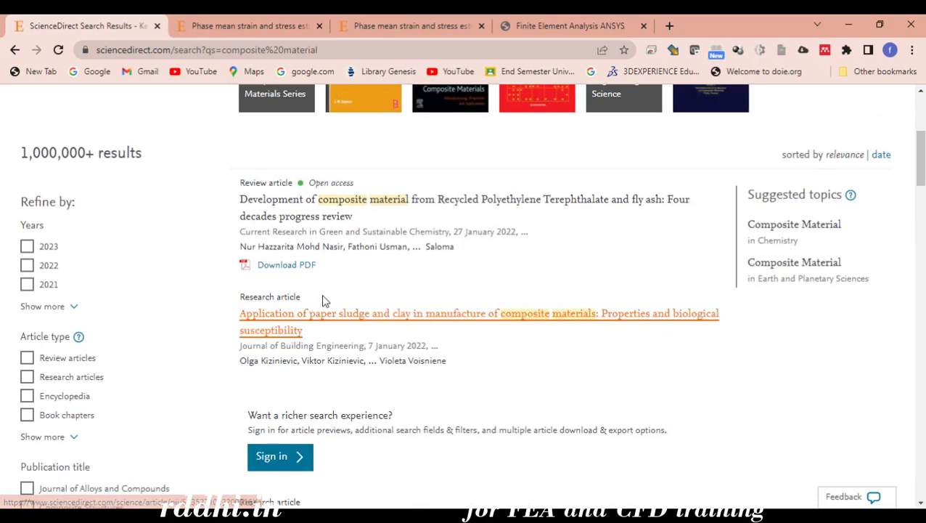
left_click(325, 209)
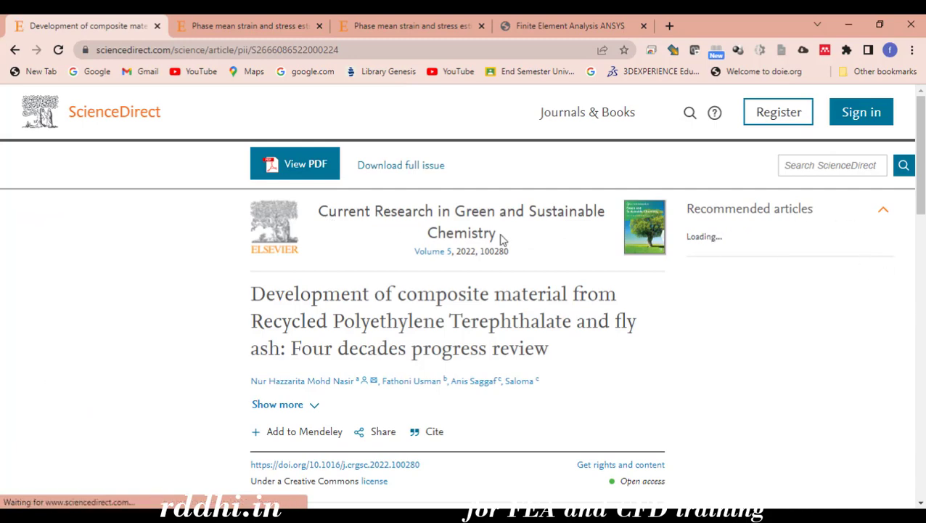
Save the recycled PET and fly ash review with its PDF into Teach via Web Importer
left_click(825, 50)
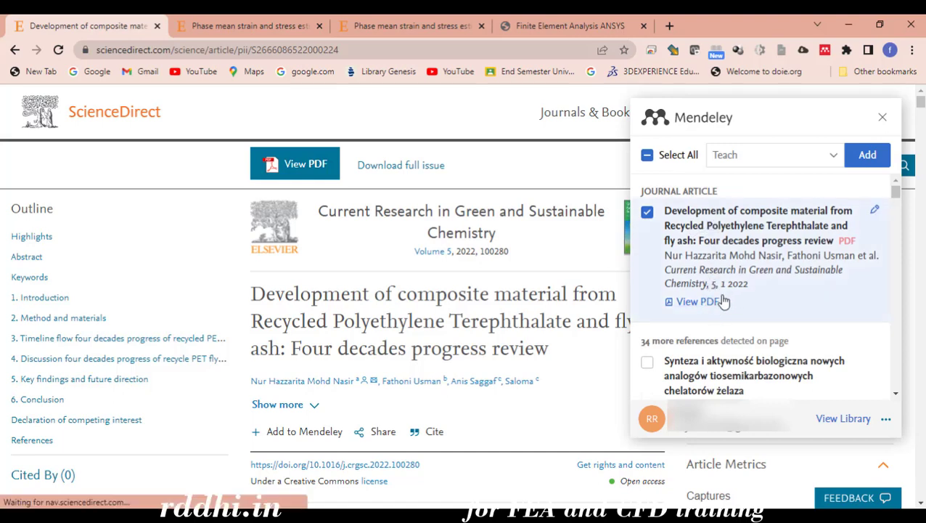
left_click(871, 158)
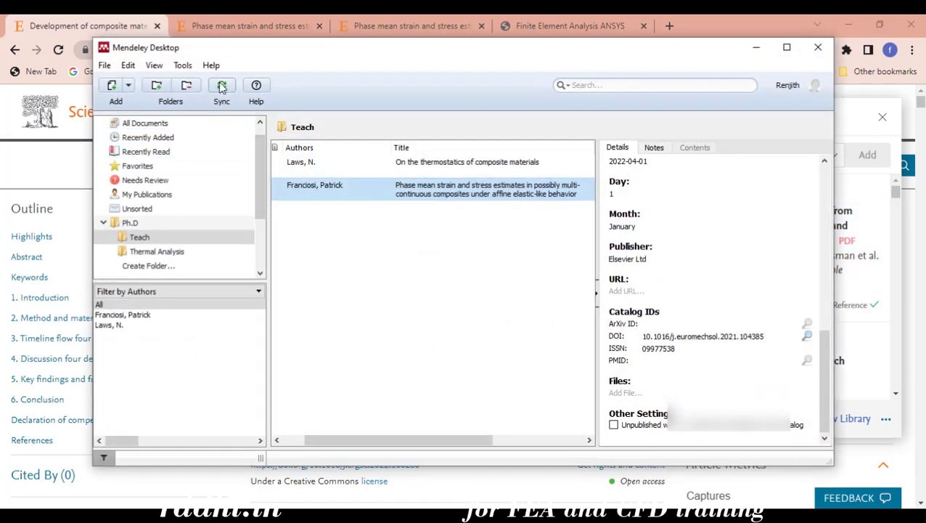
Sync Mendeley Desktop and view the new 'Development of composite material…' review's details
left_click(222, 89)
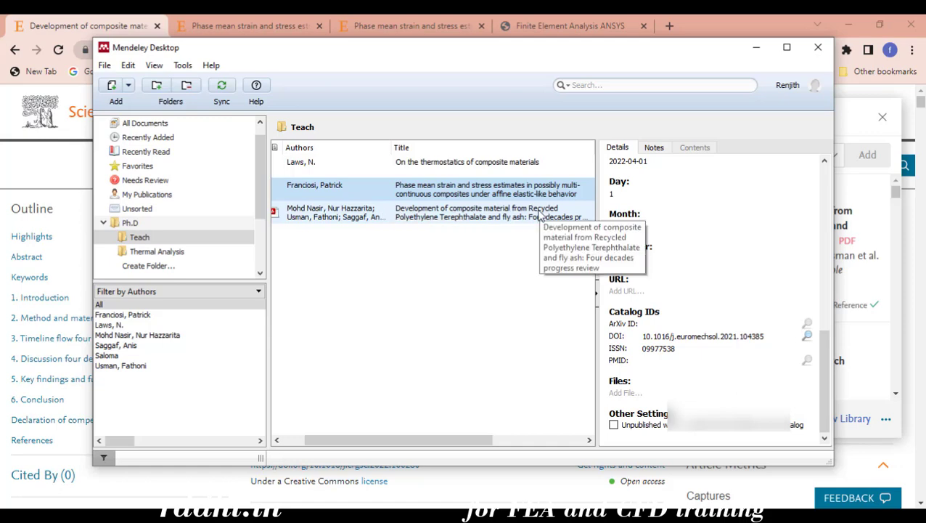
left_click(446, 215)
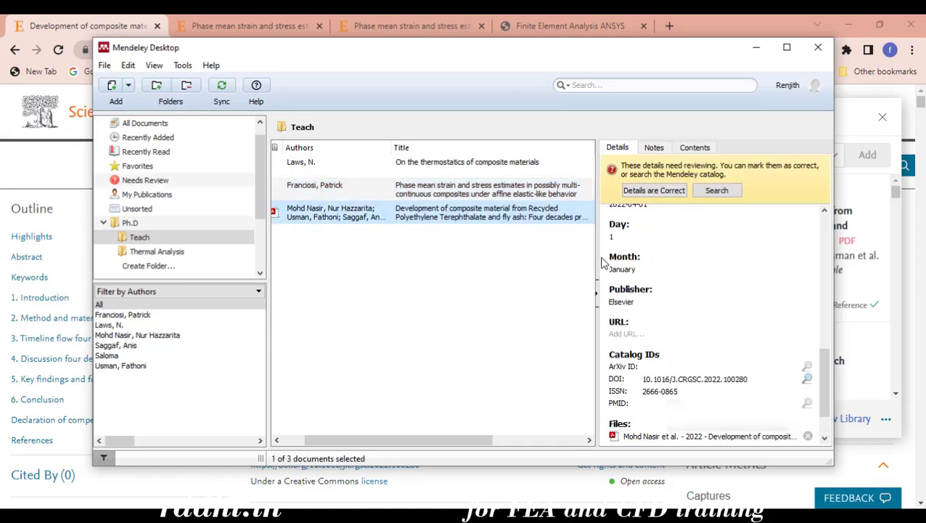
scroll(697, 327, "down", 2)
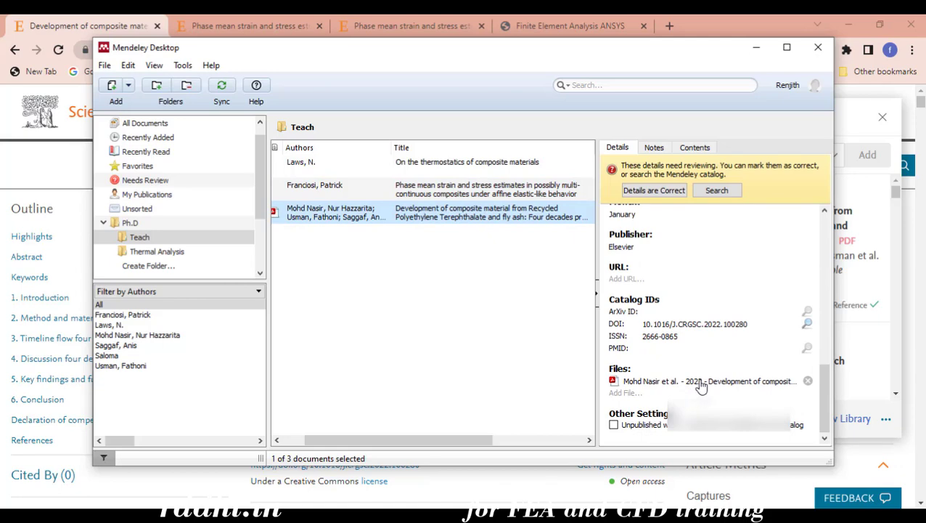
Read the review's attached PDF, check the Phase mean strain paper for files, then minimize Mendeley
double_click(636, 380)
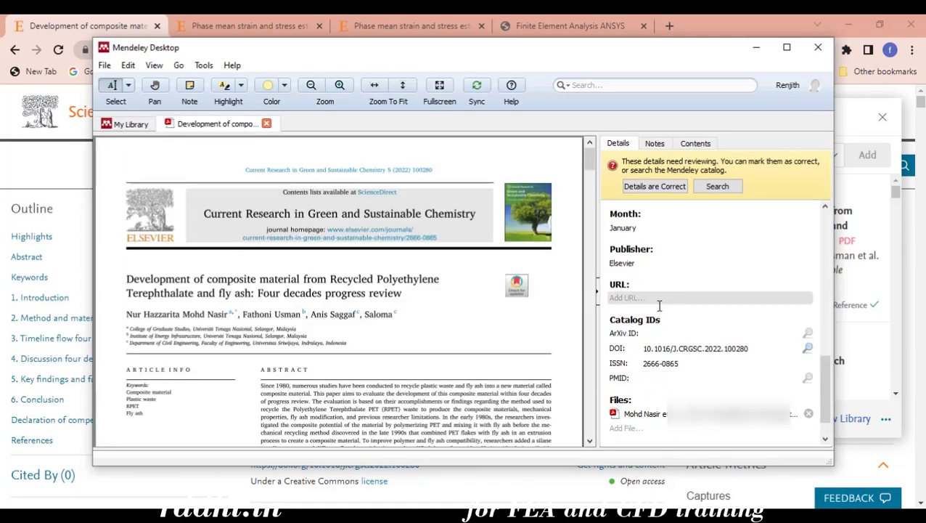
scroll(337, 313, "down", 4)
scroll(336, 314, "down", 12)
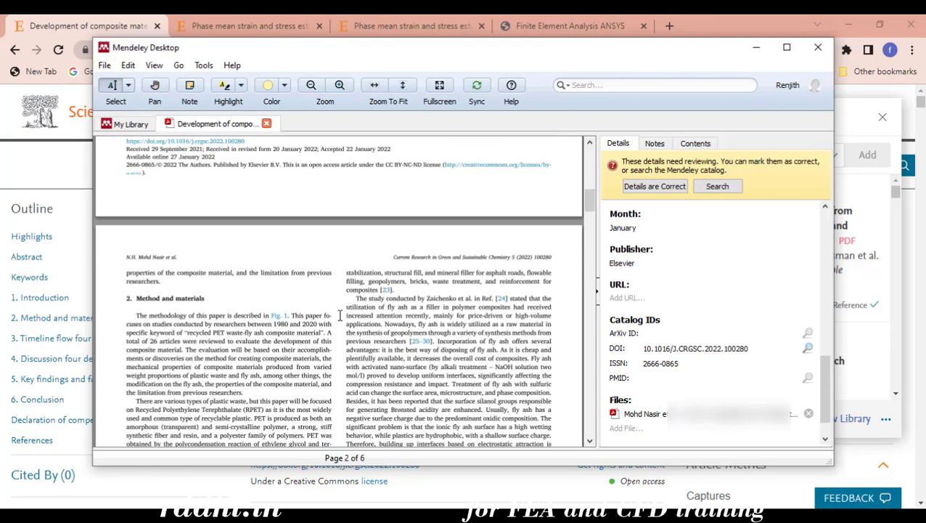
left_click(267, 123)
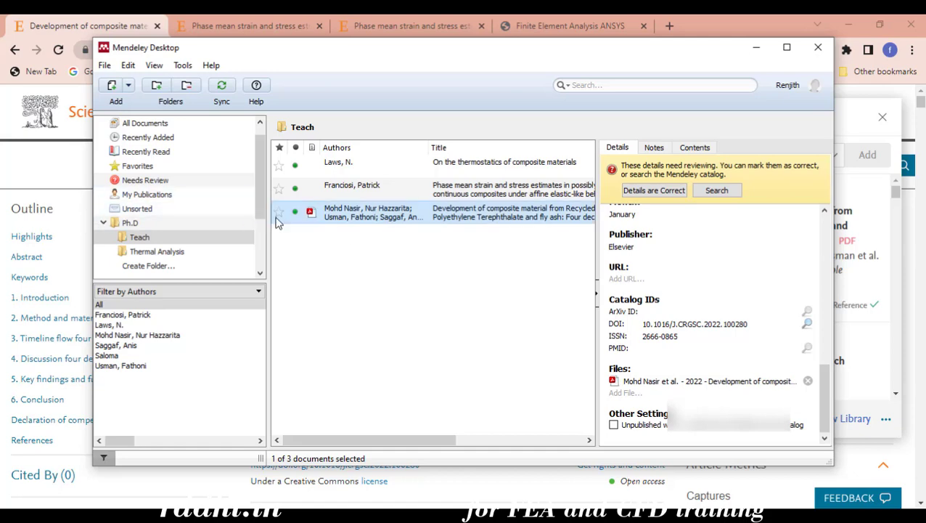
left_click(342, 188)
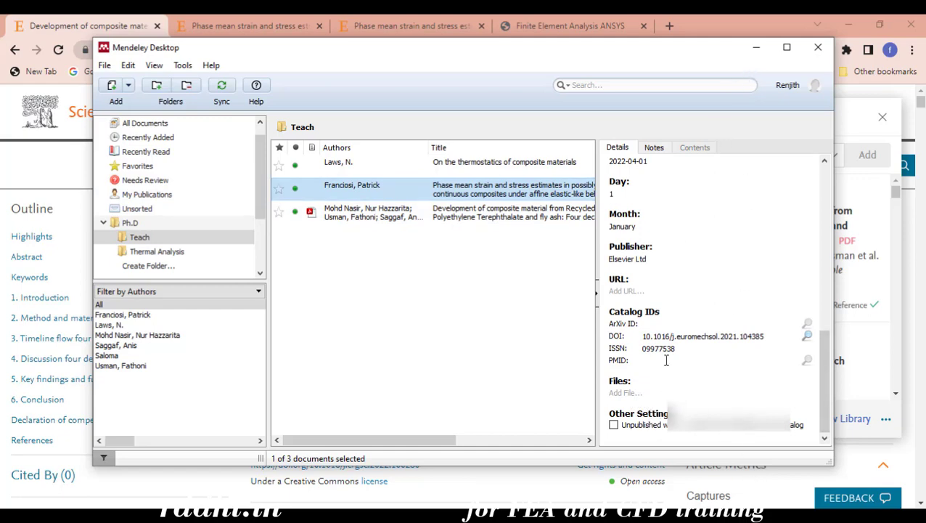
left_click(756, 48)
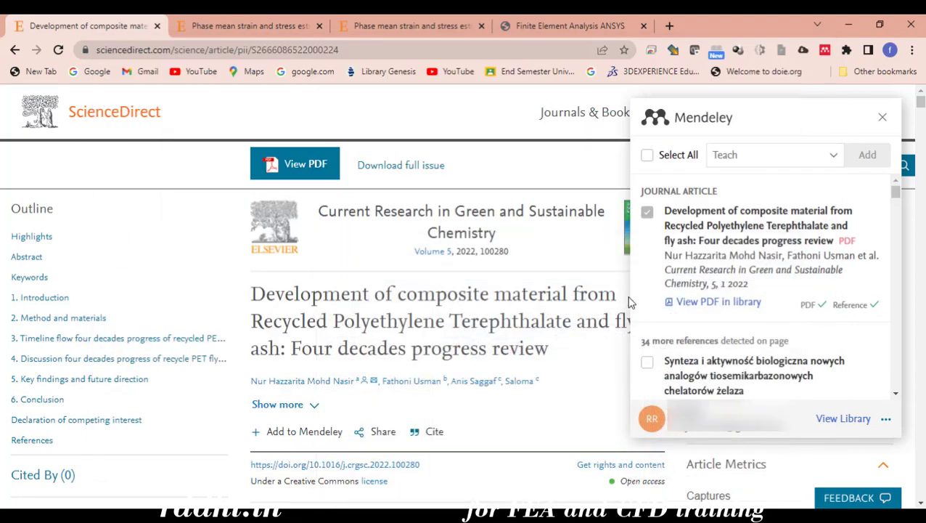
Download the 'Phase mean strain and stress estimates…' paper's PDF from ScienceDirect
left_click(15, 49)
left_click(182, 27)
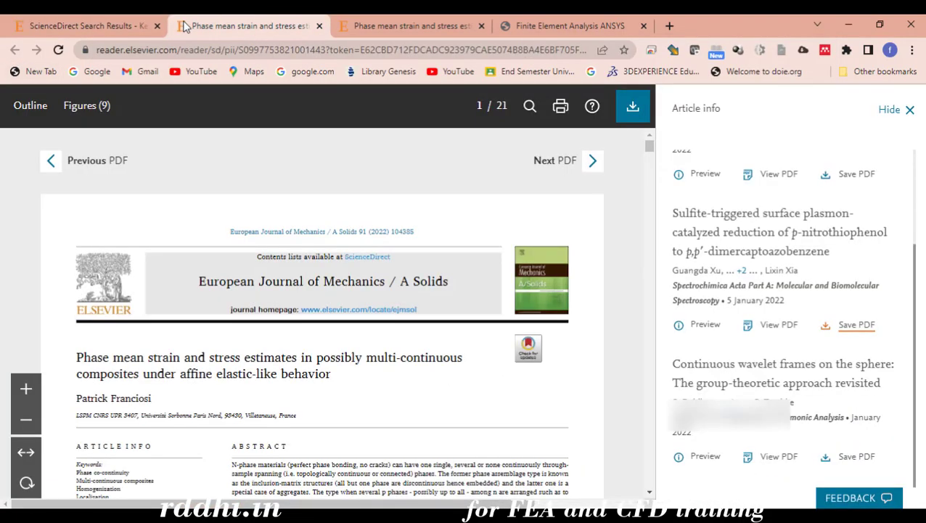
scroll(330, 337, "down", 2)
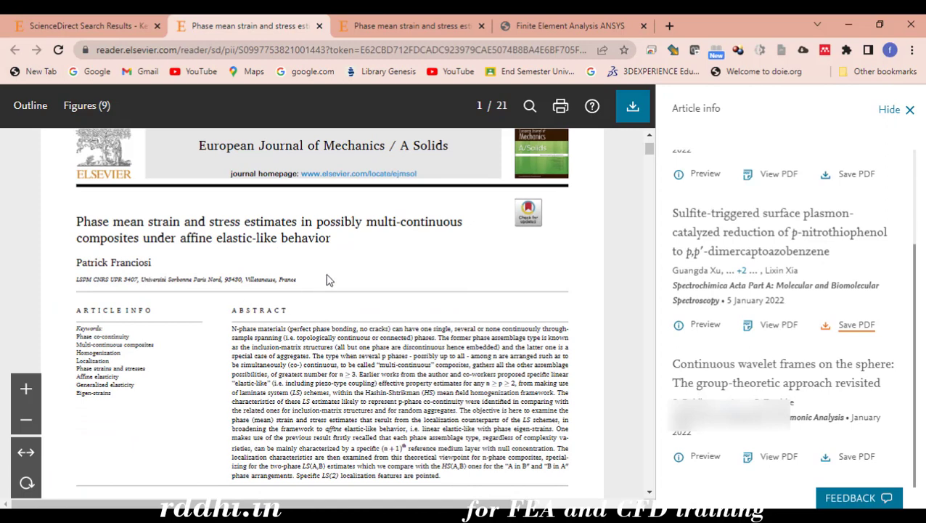
left_click(633, 106)
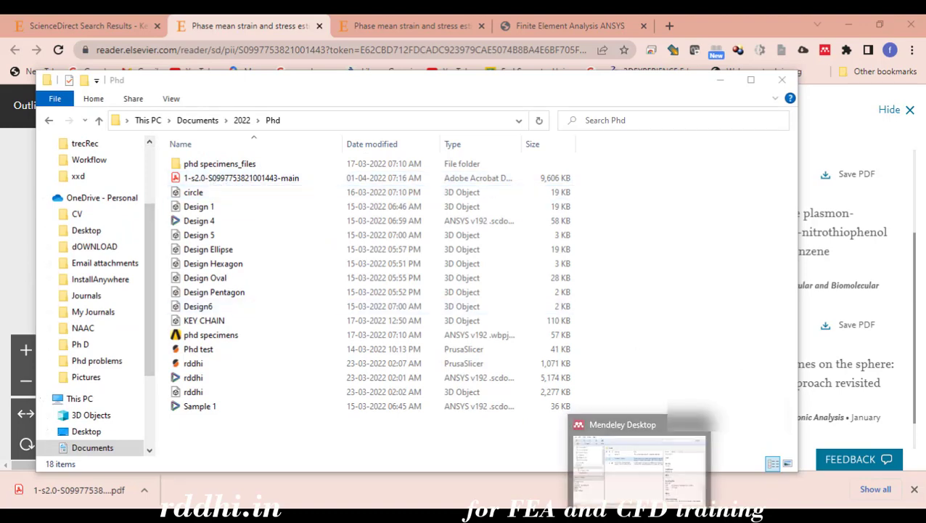
left_click(306, 123)
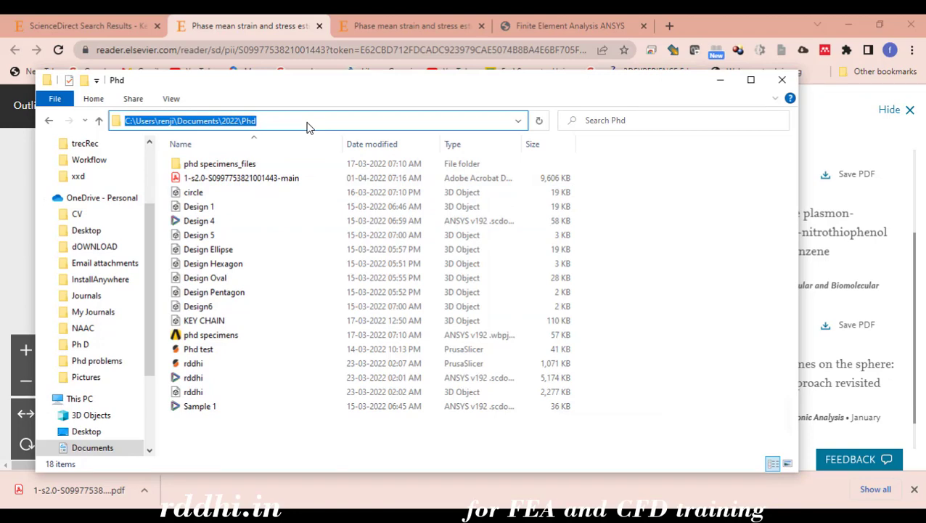
key("alt+Tab")
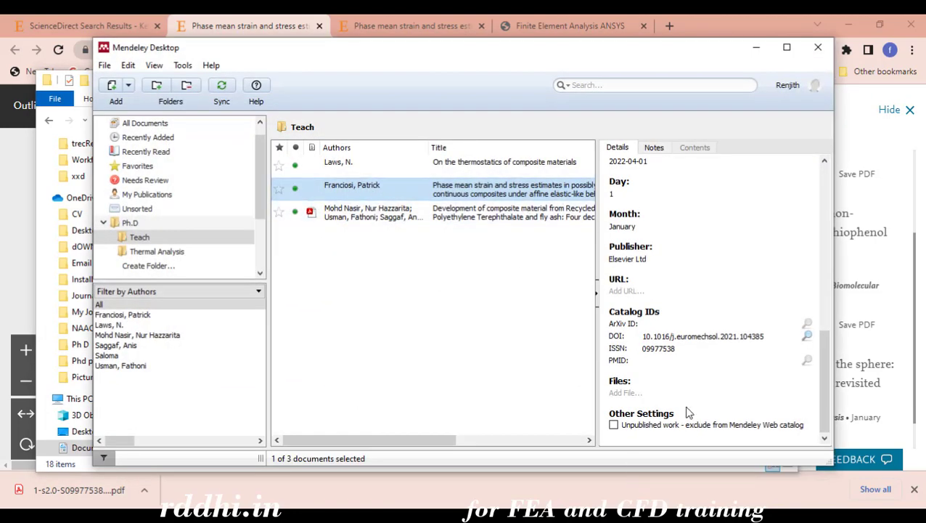
left_click(623, 393)
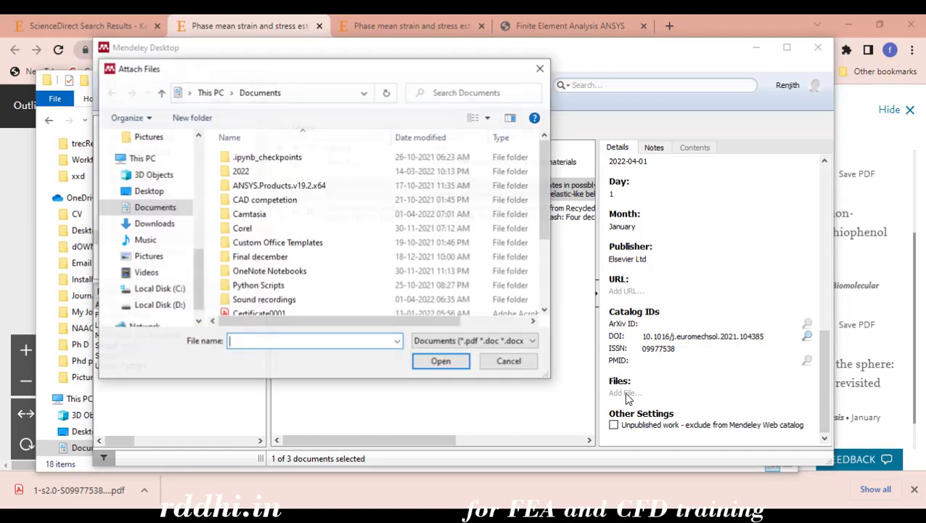
double_click(247, 173)
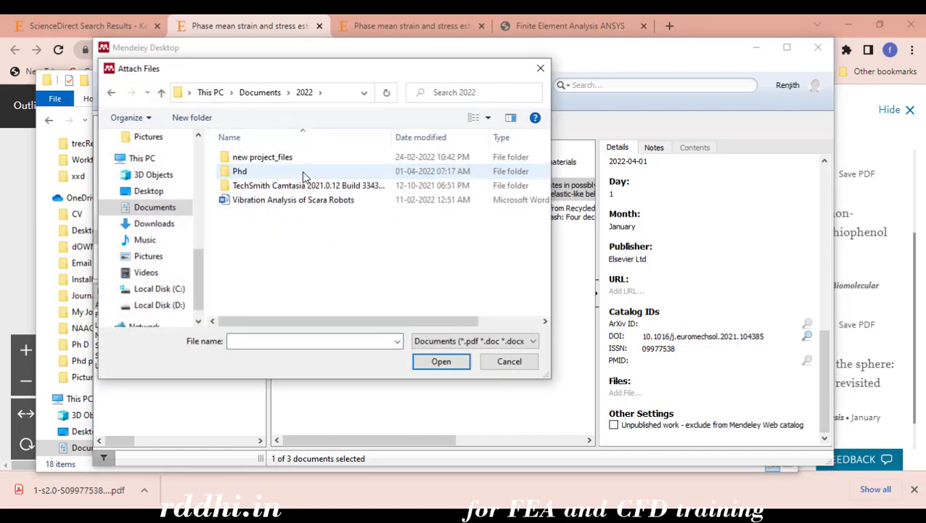
double_click(263, 173)
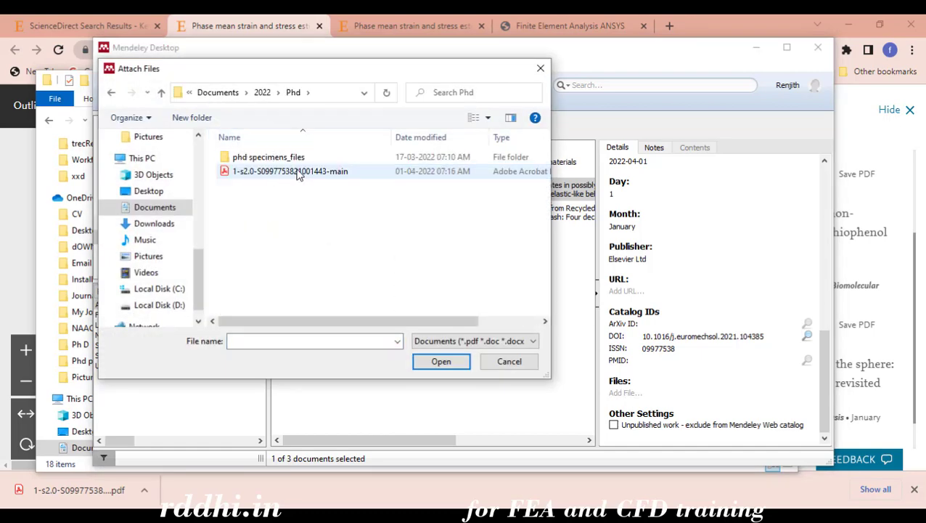
left_click(298, 172)
left_click(440, 361)
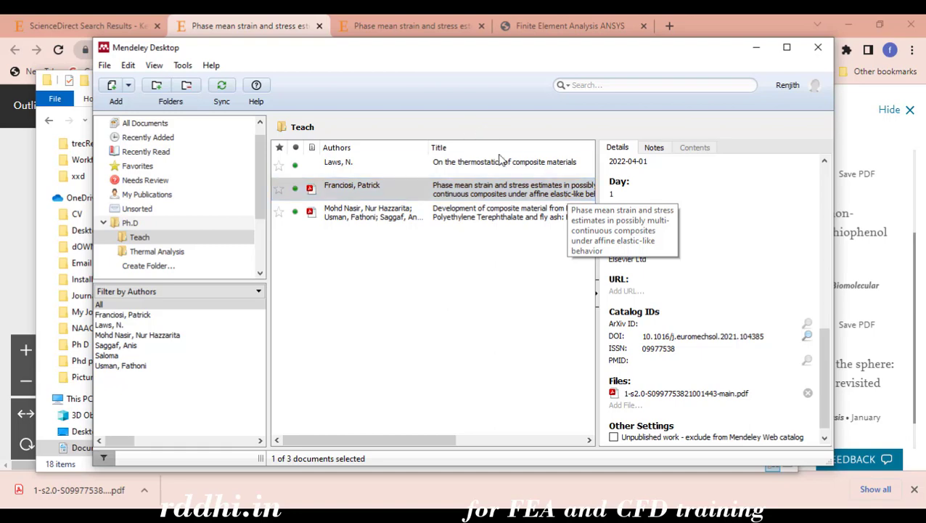
Show the Thermal Analysis folder in a maximized Mendeley window, sorted by publication year
left_click(160, 252)
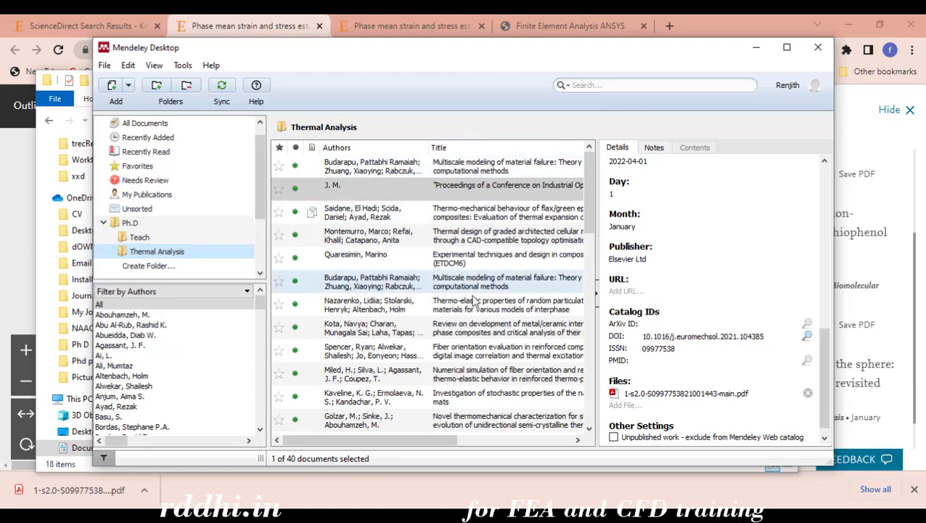
left_click(787, 48)
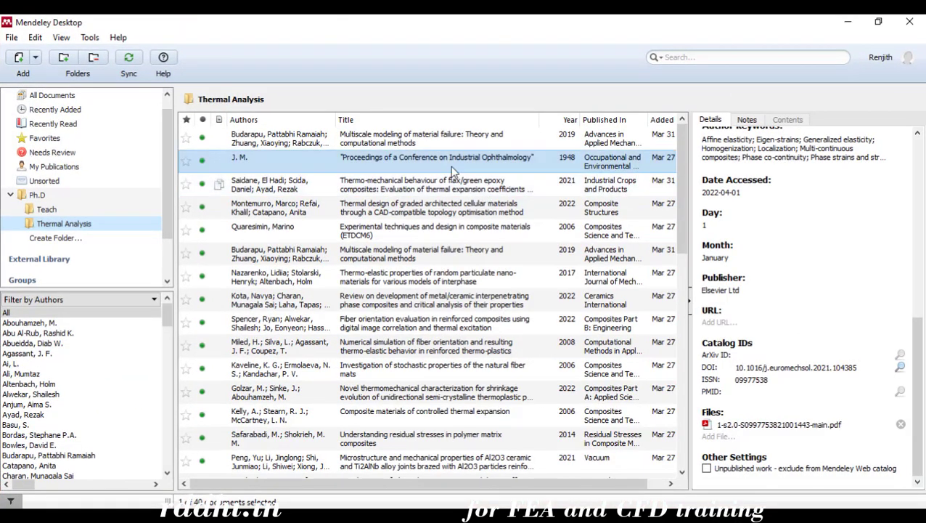
left_click(571, 120)
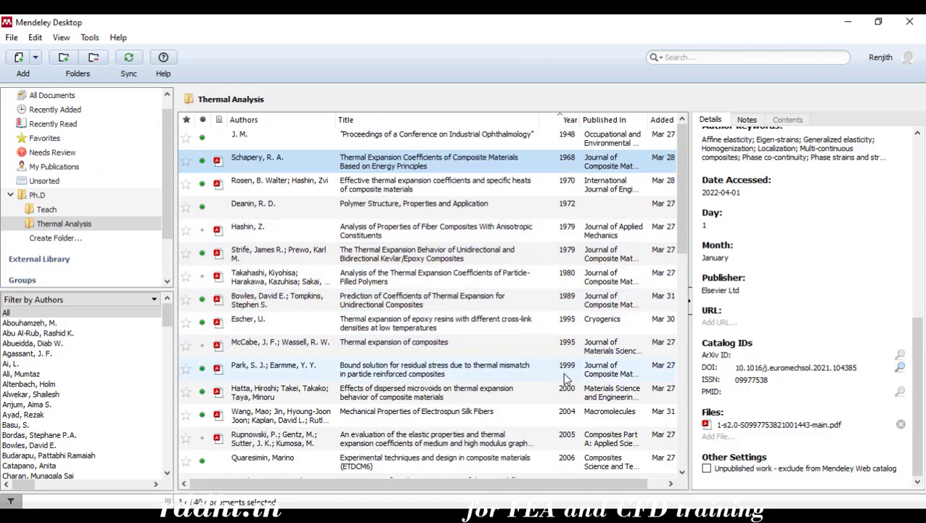
scroll(433, 300, "down", 4)
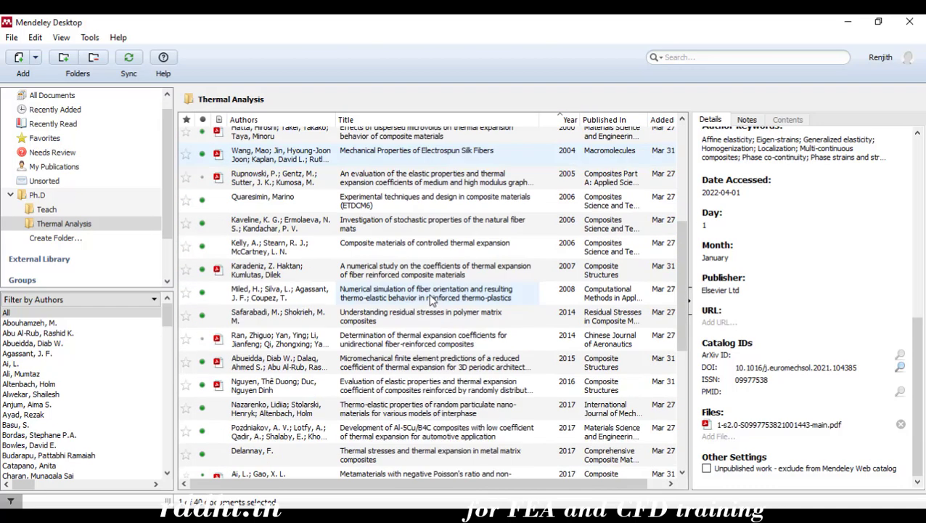
scroll(432, 300, "up", 4)
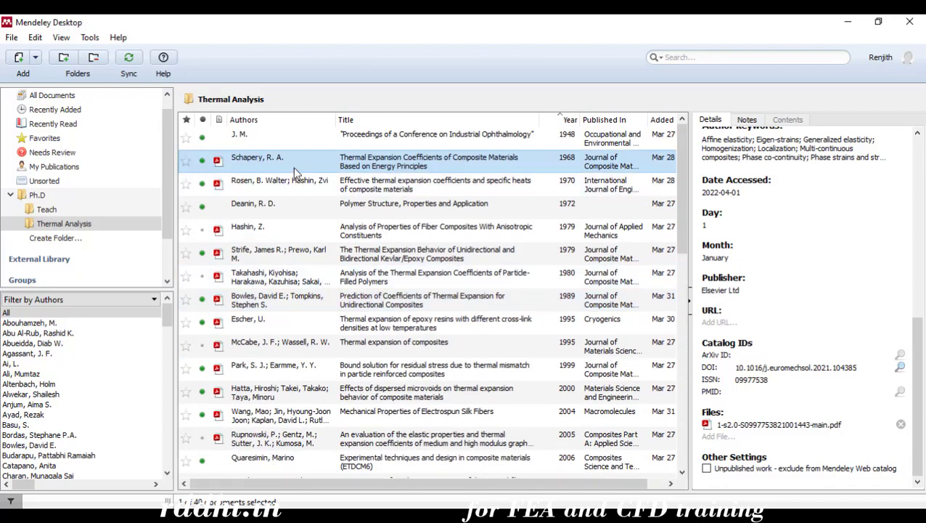
Open the PDFs of the Thermal Expansion Coefficients of Composite Materials and Effective thermal expansion coefficients papers
double_click(390, 167)
scroll(322, 263, "down", 10)
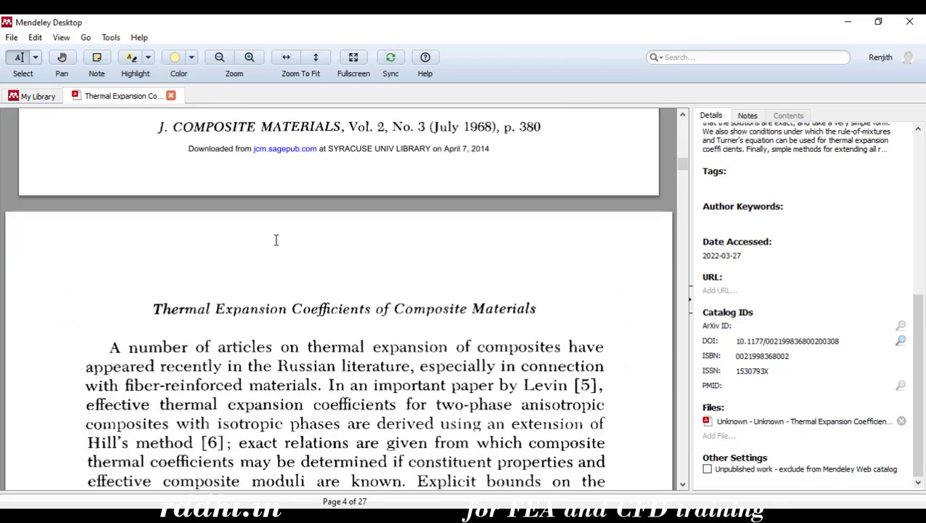
left_click(33, 96)
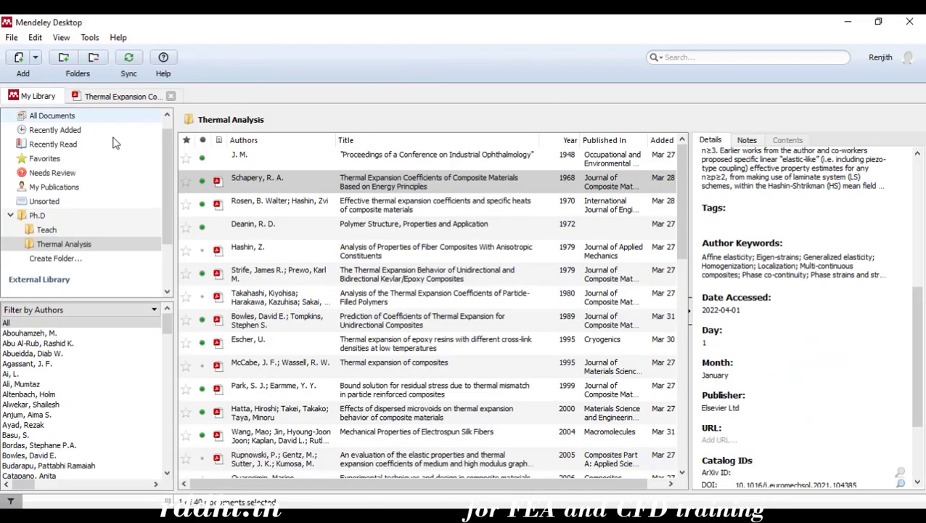
double_click(355, 205)
scroll(429, 305, "up", 4)
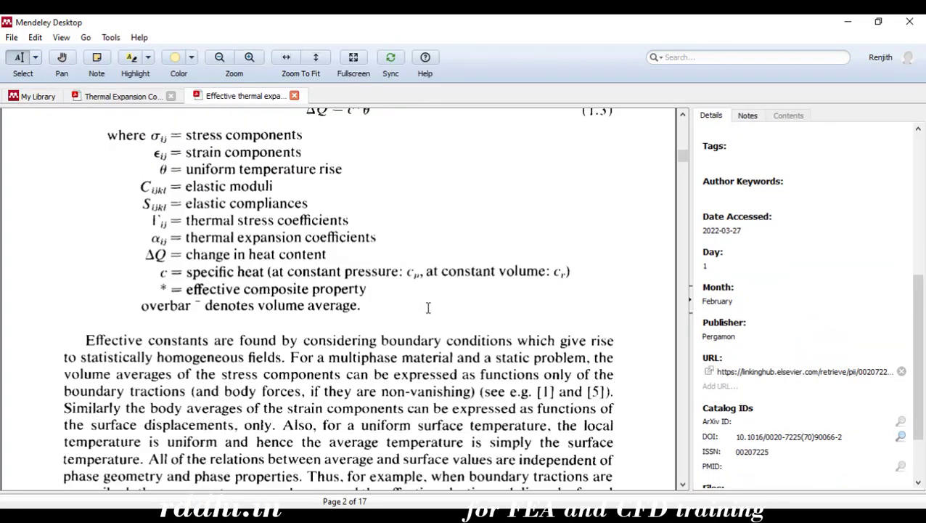
scroll(409, 295, "down", 6)
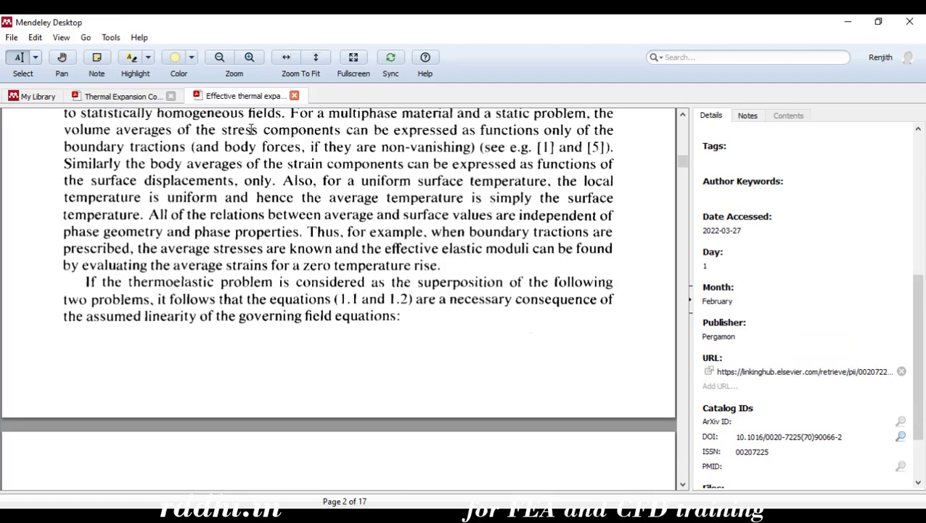
Close both PDF tabs, select Schapery's Thermal Expansion Coefficients article, and return to Word
left_click(172, 96)
left_click(172, 95)
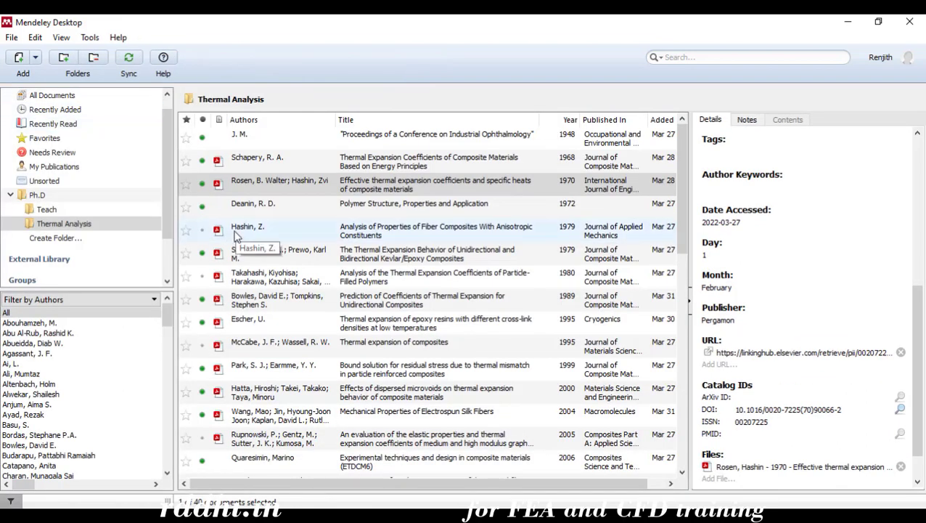
left_click(421, 167)
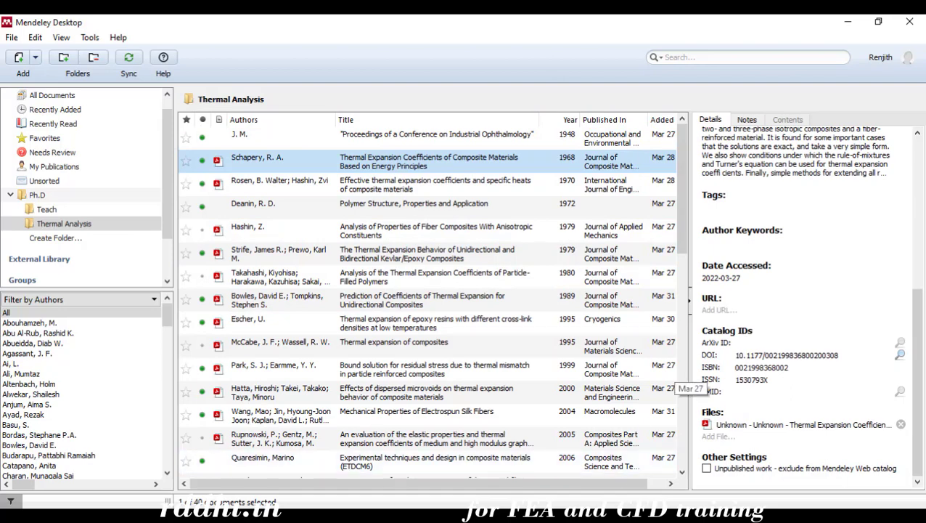
key("alt+Tab")
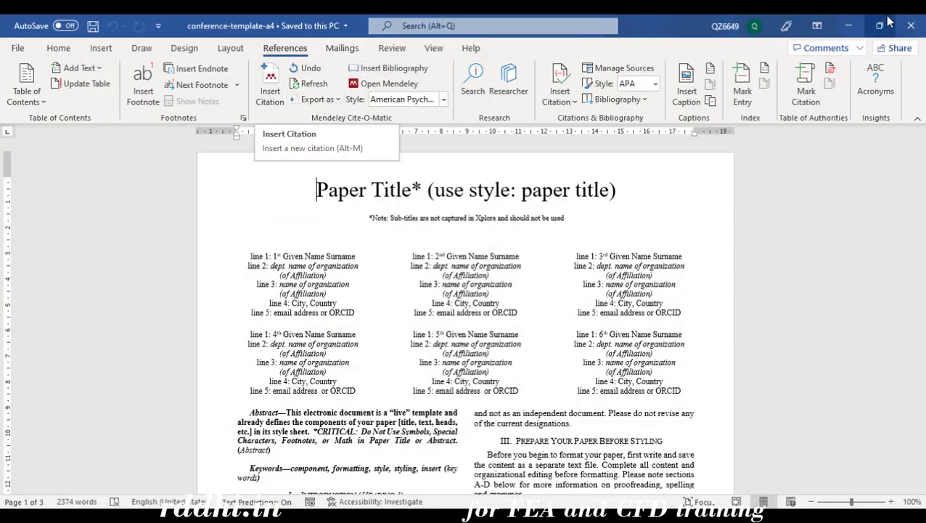
Insert a Mendeley citation to the Teach folder's 2022 recycled PET and fly ash article
left_click(270, 104)
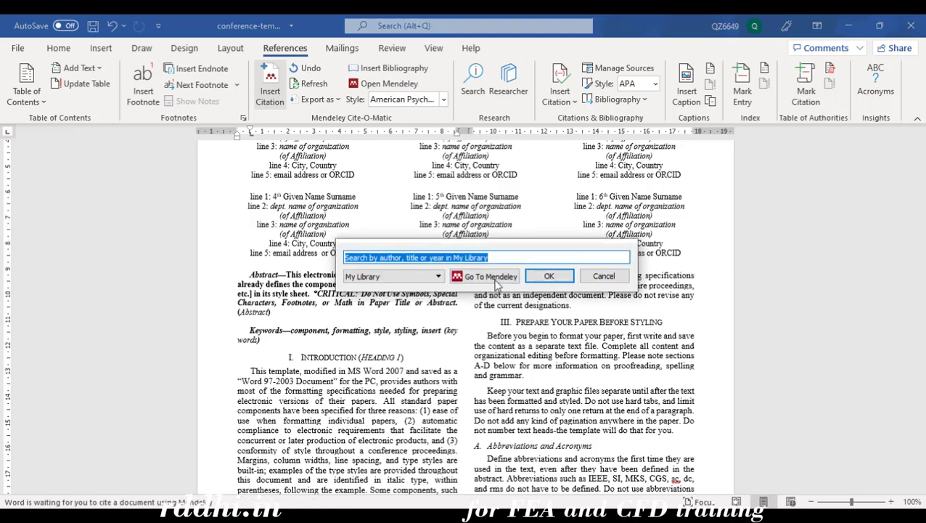
left_click(496, 283)
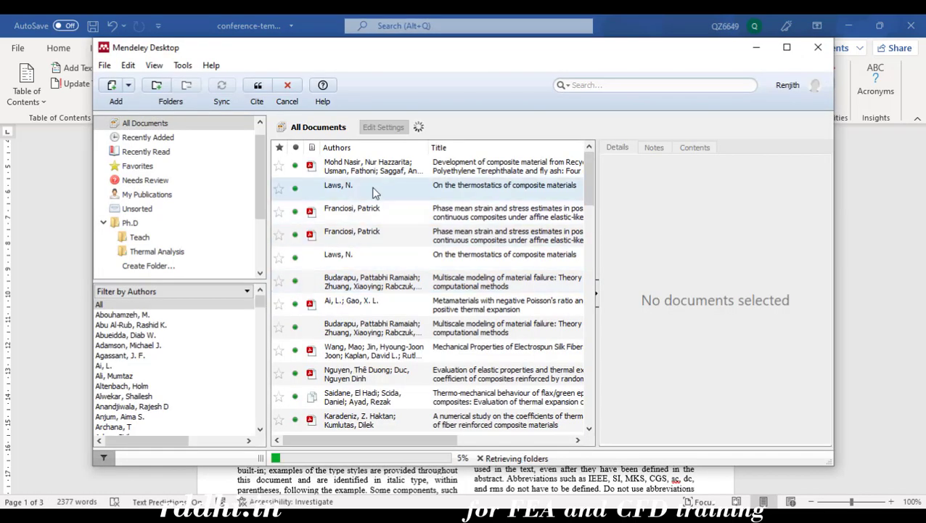
left_click(139, 238)
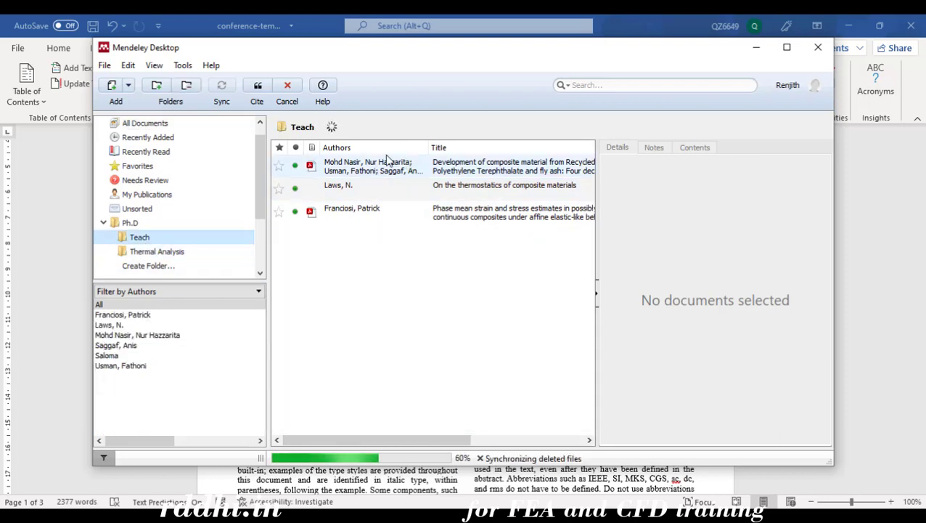
left_click(357, 172)
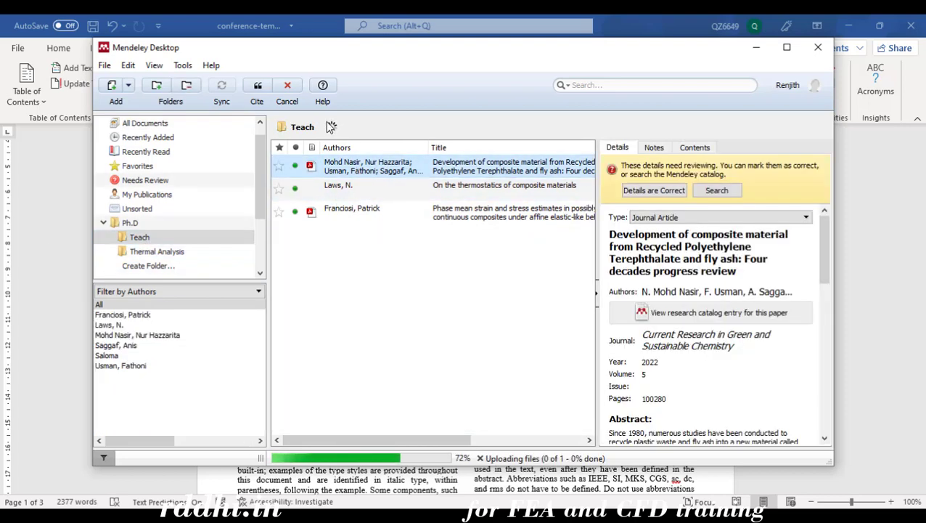
left_click(257, 90)
scroll(407, 355, "down", 2)
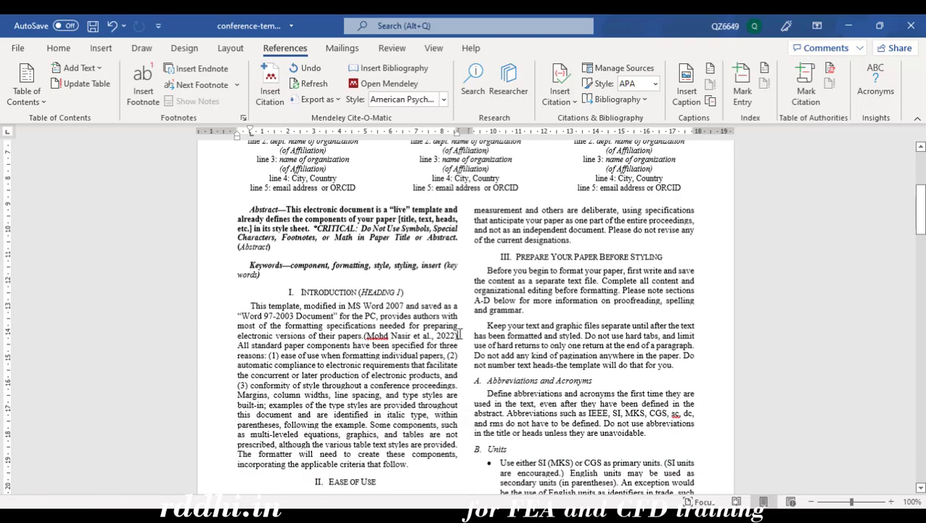
Switch the document's citation style to IEEE
left_click_drag(460, 335, 374, 340)
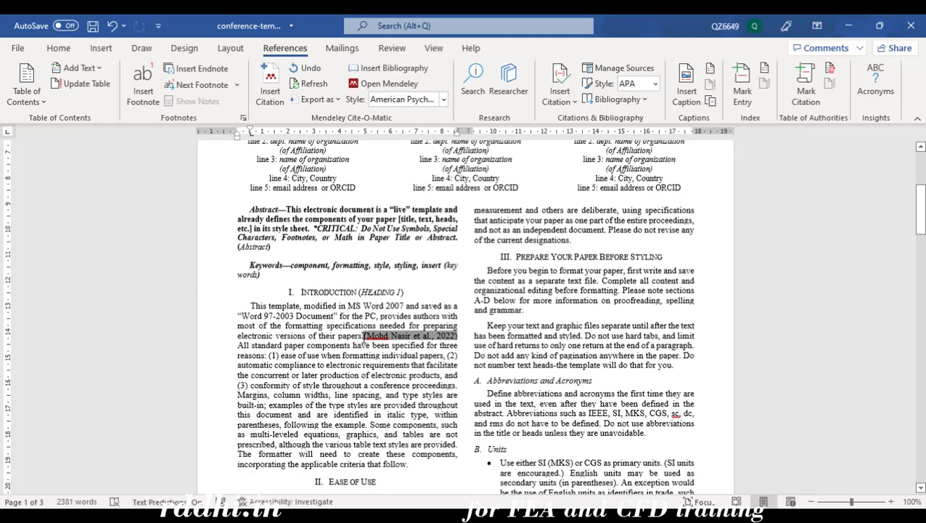
left_click(443, 100)
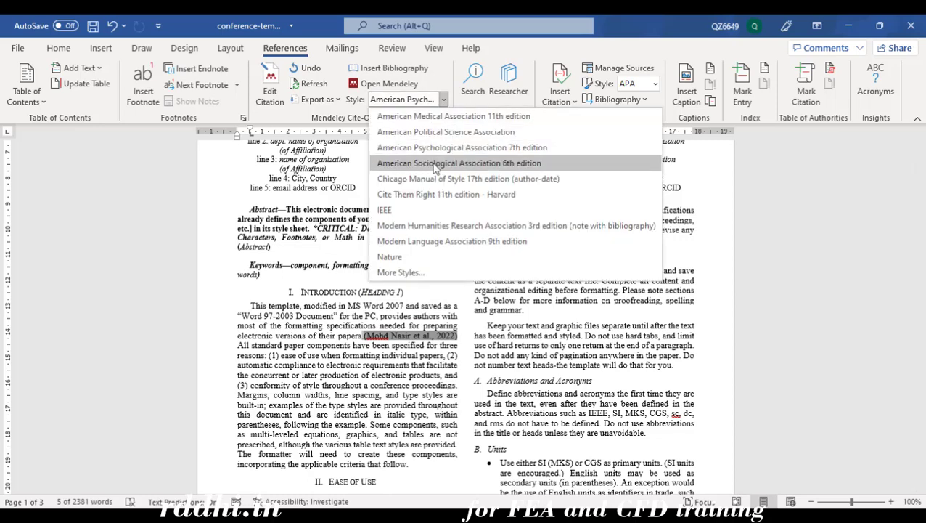
left_click(421, 209)
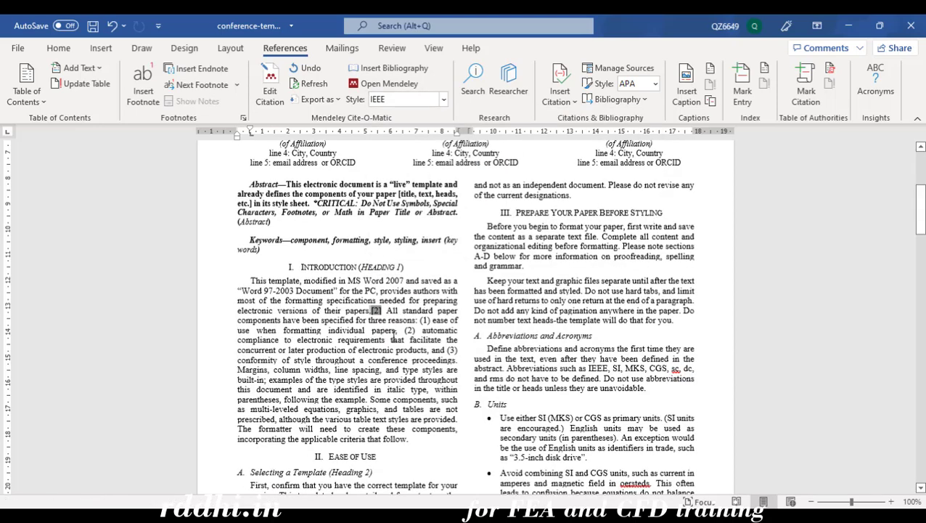
Cite the thermostatics of composite materials and 2022 phase mean strain articles together as [3], [4]
left_click(269, 93)
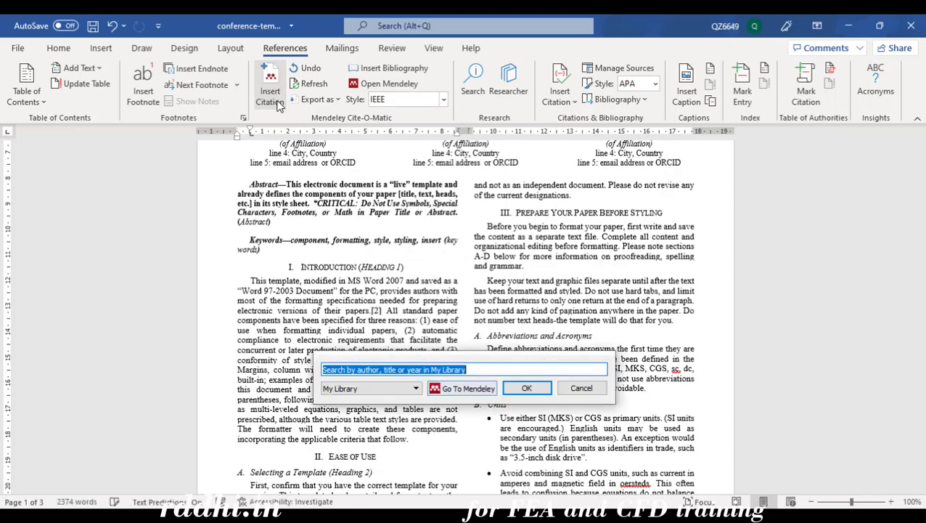
left_click(469, 388)
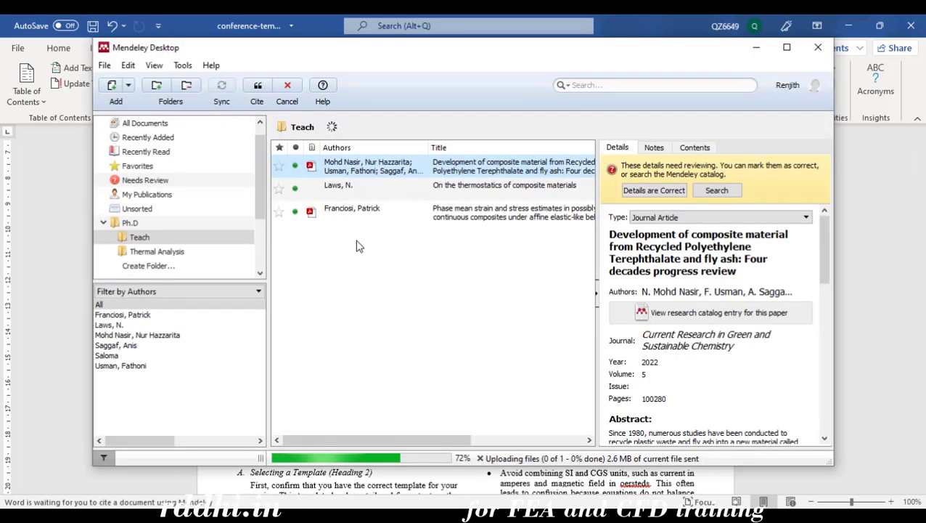
left_click(366, 187)
left_click(381, 210, "ctrl")
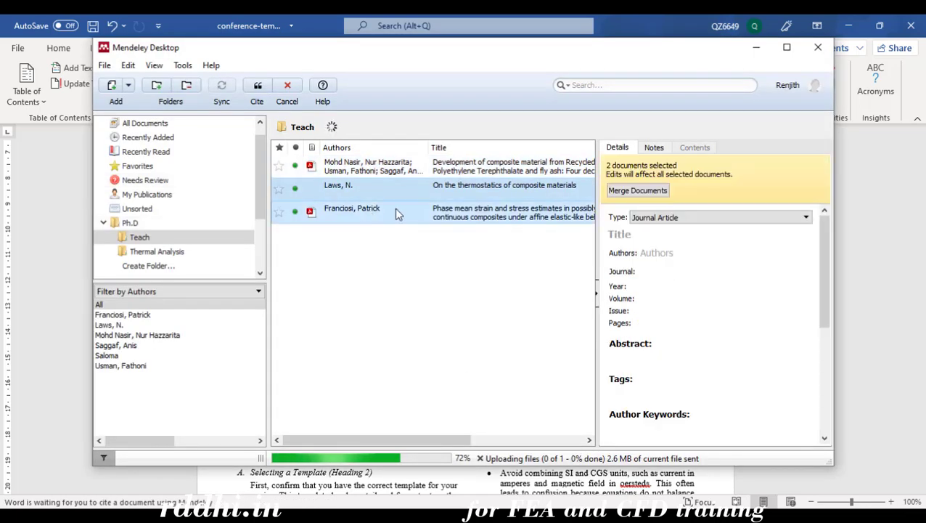
left_click(257, 91)
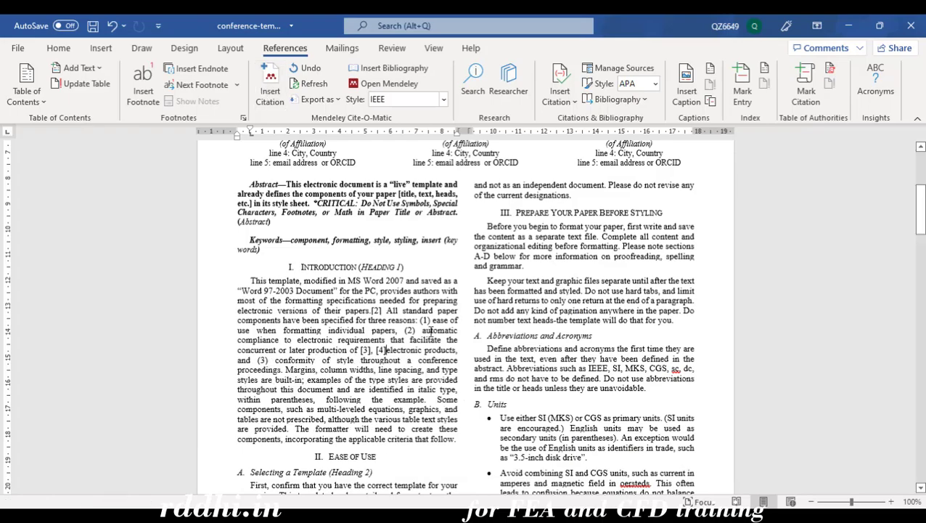
scroll(379, 351, "down", 3)
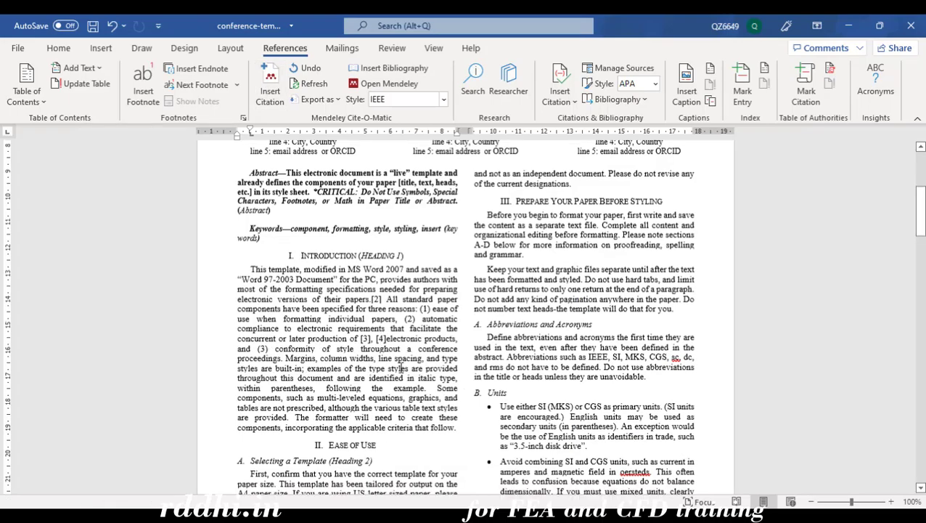
scroll(469, 349, "down", 20)
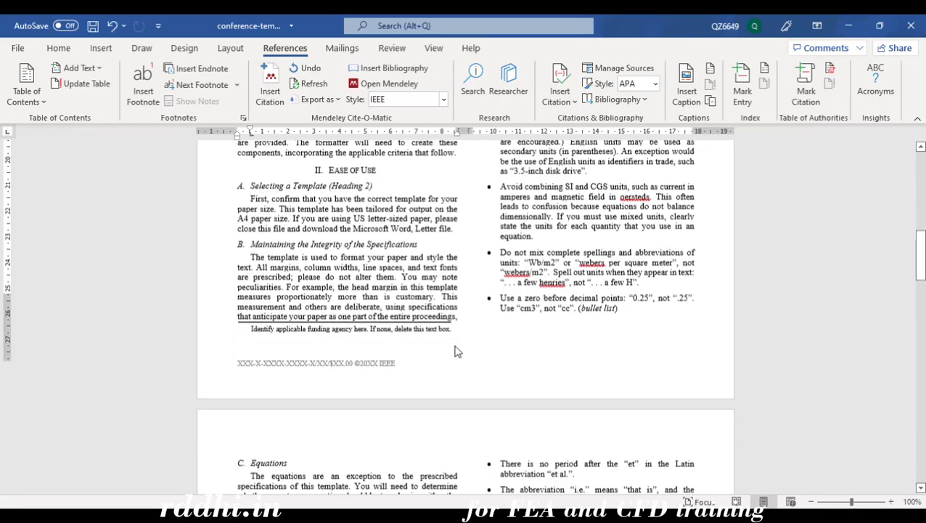
scroll(471, 339, "down", 15)
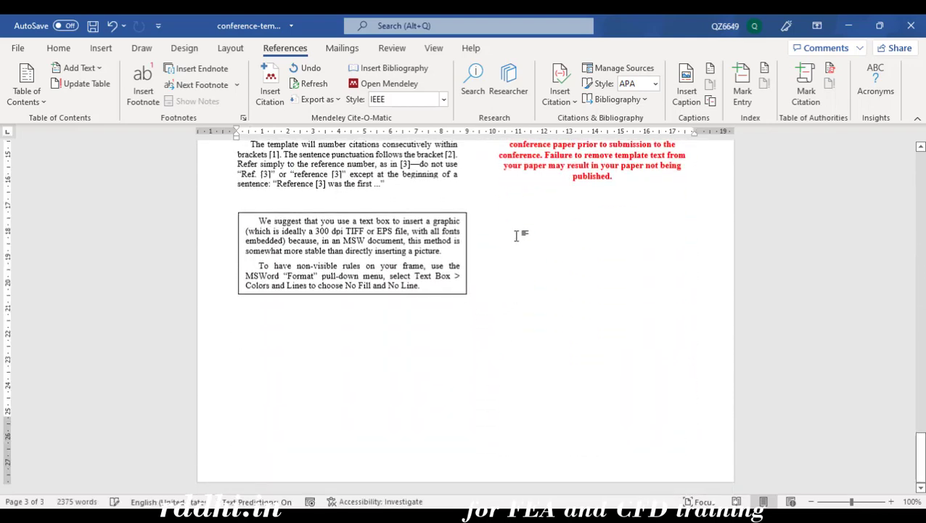
Insert the IEEE bibliography and export the citations as compatible with LibreOffice
left_click(412, 69)
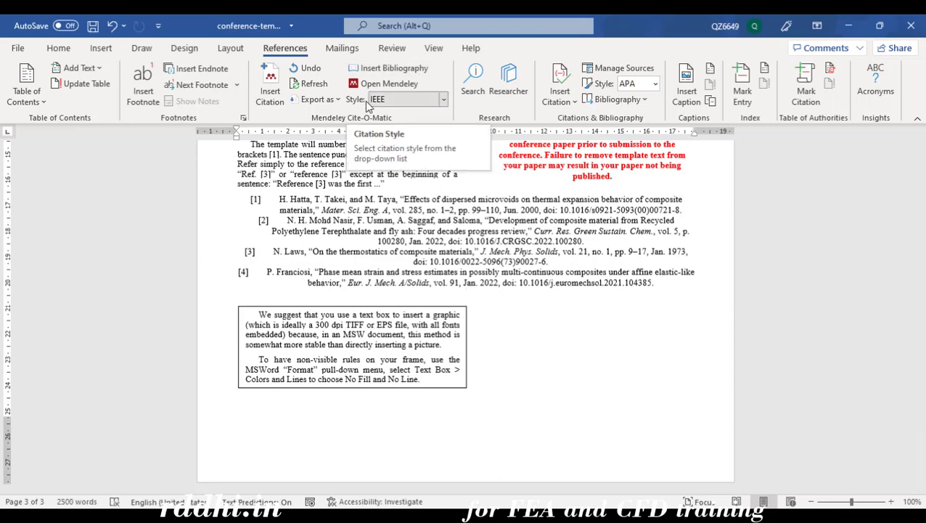
left_click(338, 100)
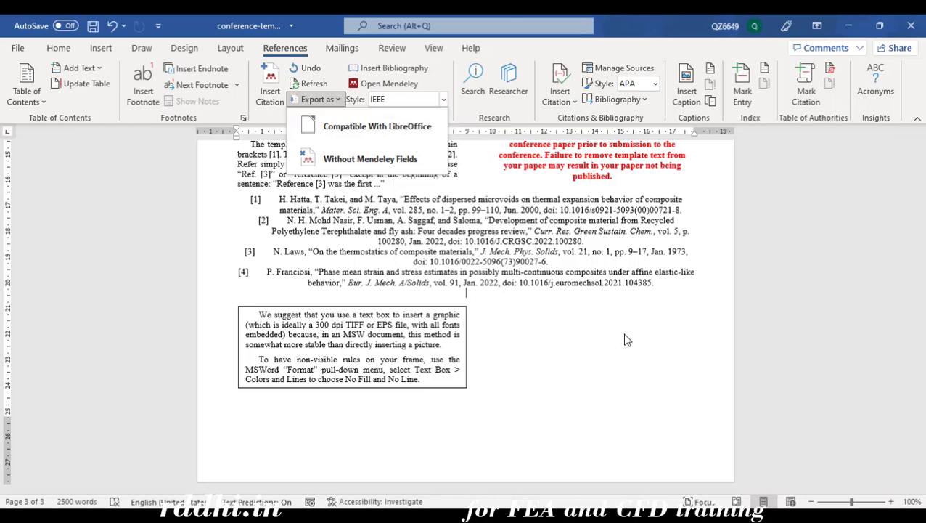
left_click(400, 126)
Bring Mendeley Desktop back in front, showing the Teach folder's three papers
scroll(495, 360, "up", 15)
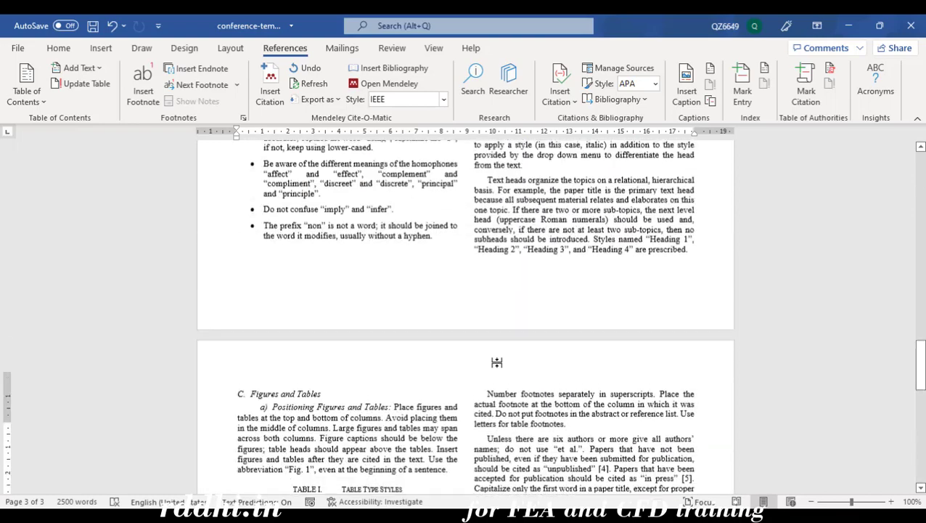
left_click(517, 515)
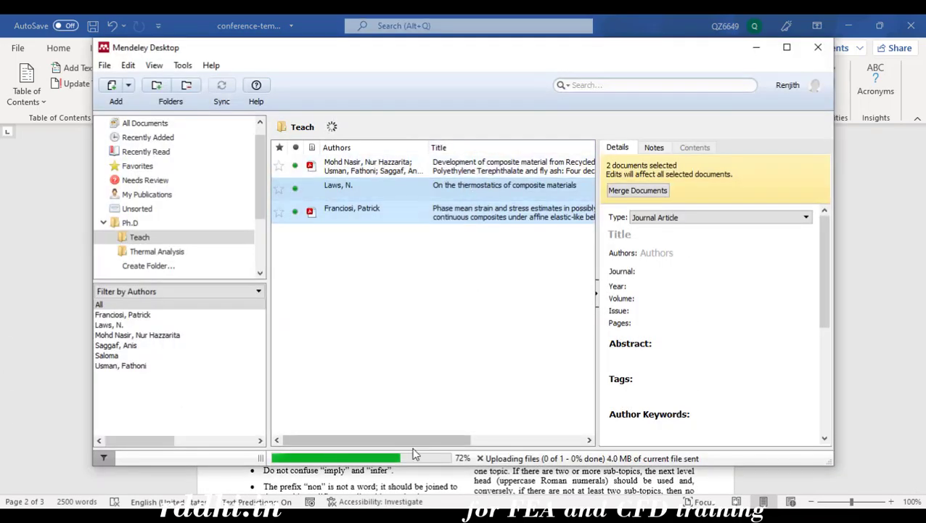
left_click_drag(414, 440, 569, 440)
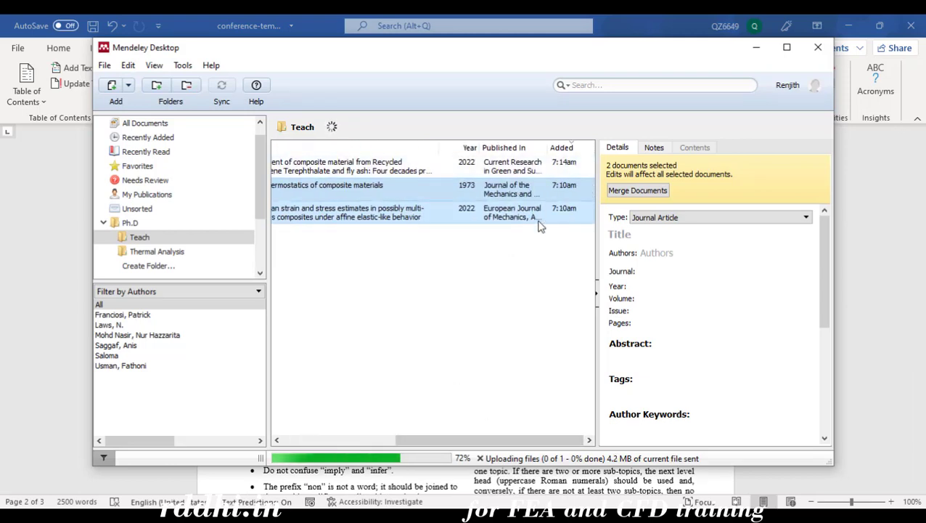